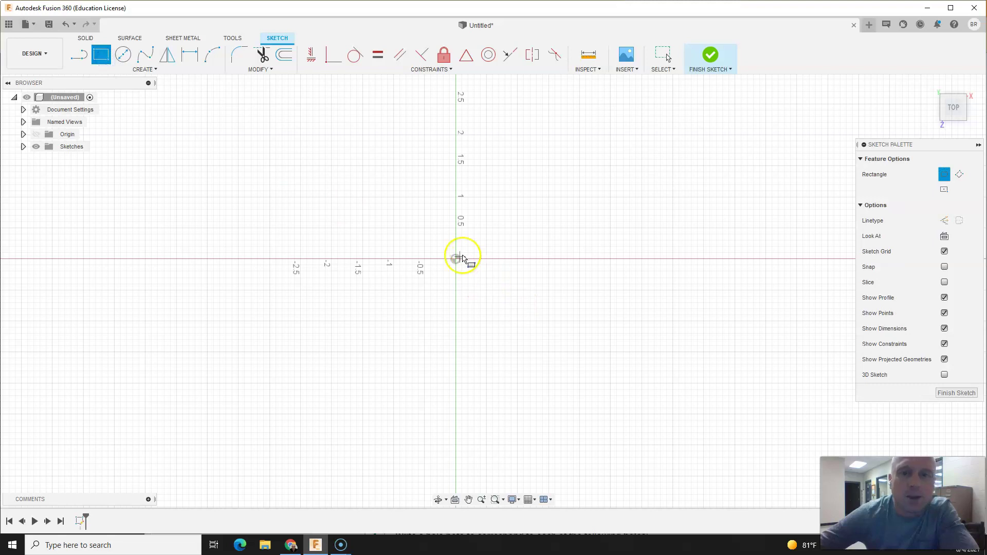
# - Sketch a two-point rectangle from the origin, about 1.66 in high, and dimension its horizontal length to 6 in
pyautogui.click(455, 259)
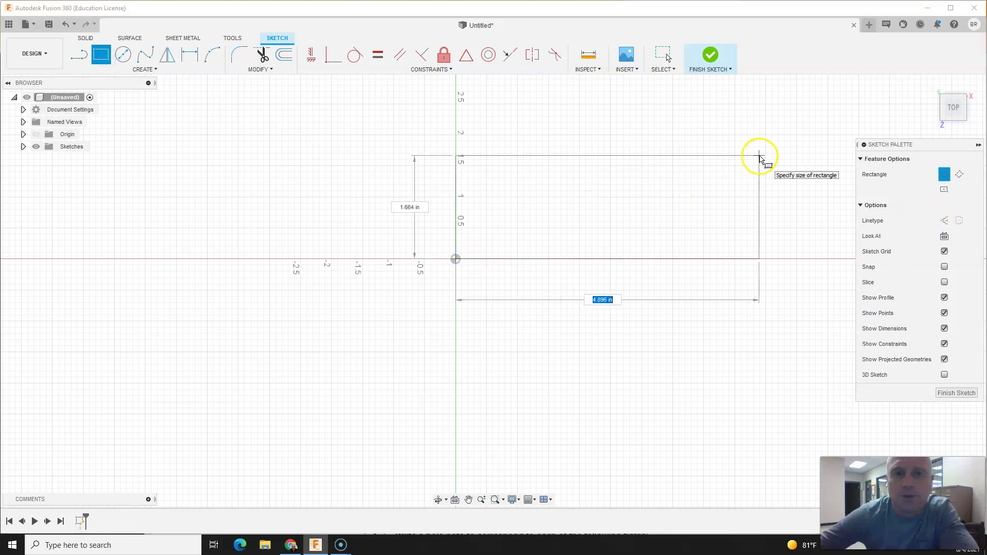
pyautogui.click(760, 157)
pyautogui.click(189, 55)
pyautogui.click(511, 260)
pyautogui.click(568, 312)
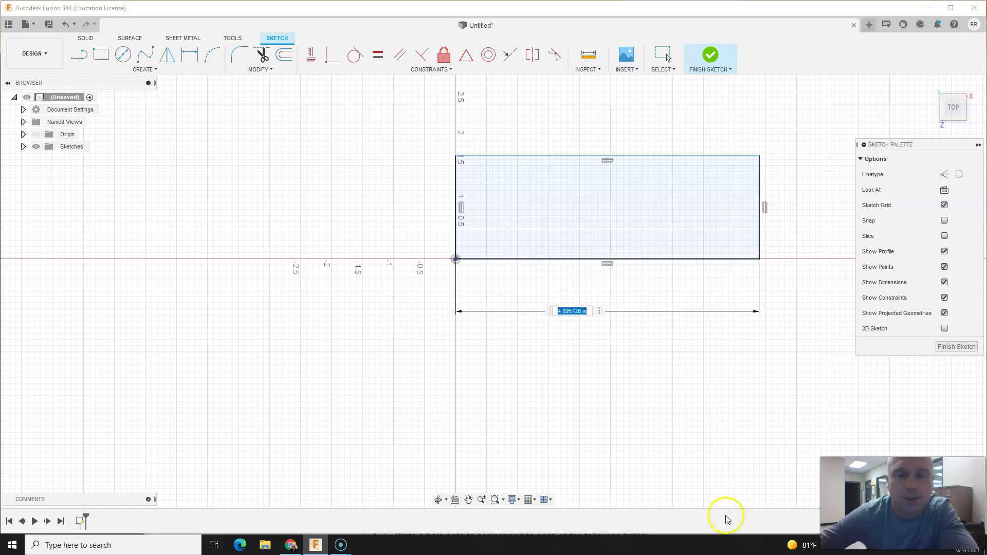
pyautogui.write('6')
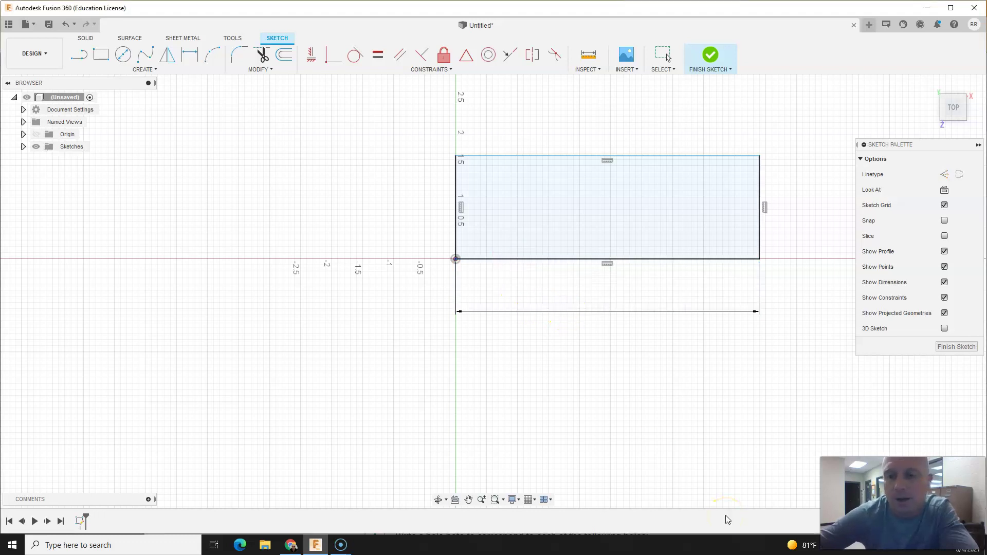
pyautogui.press('Return')
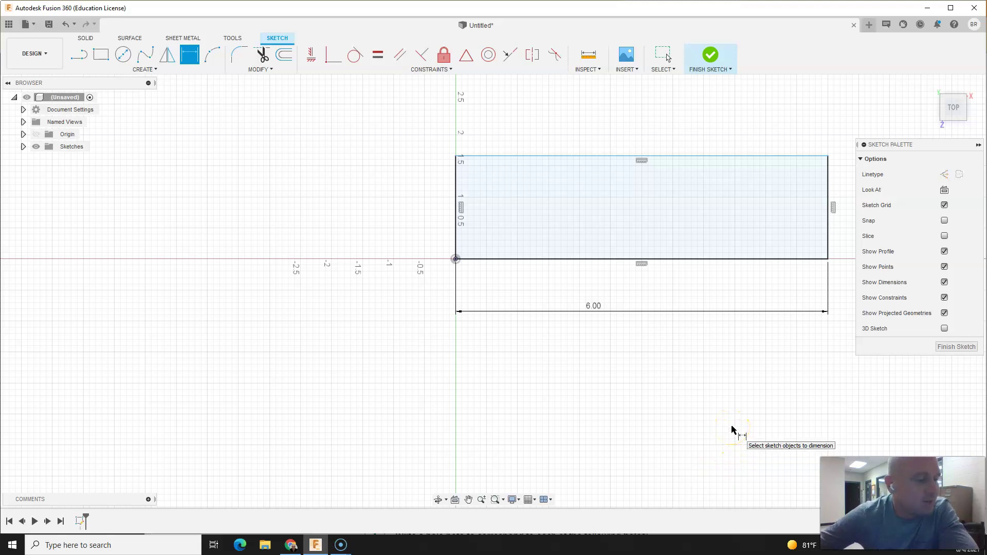
# - Dimension the rectangle's vertical side to 2 in and finish the sketch
pyautogui.click(456, 185)
pyautogui.click(421, 234)
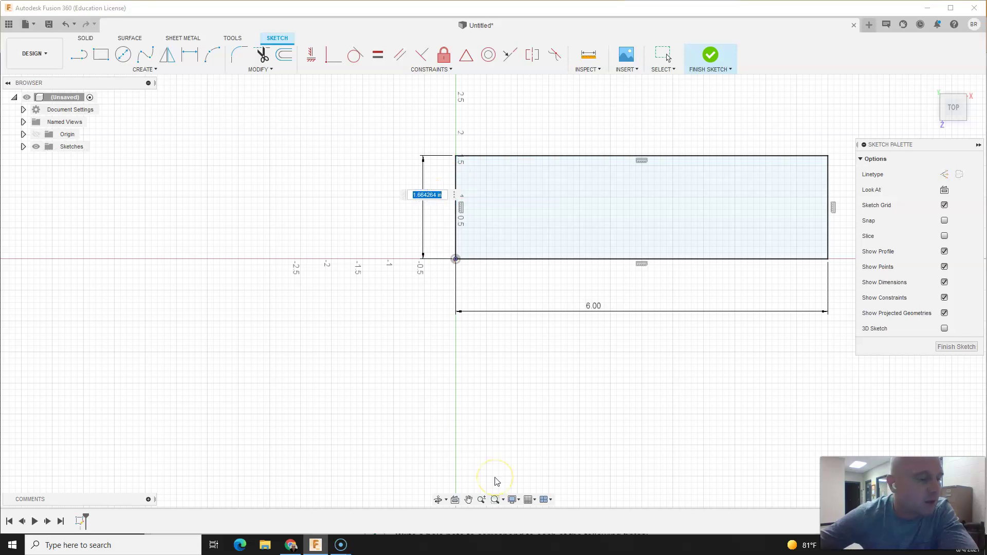
pyautogui.write('2')
pyautogui.press('Return')
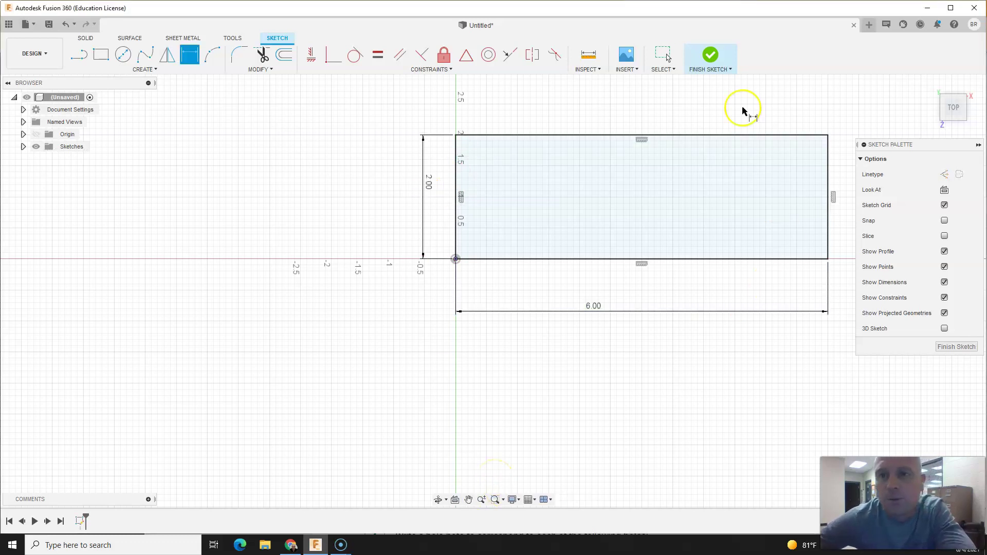
pyautogui.click(725, 62)
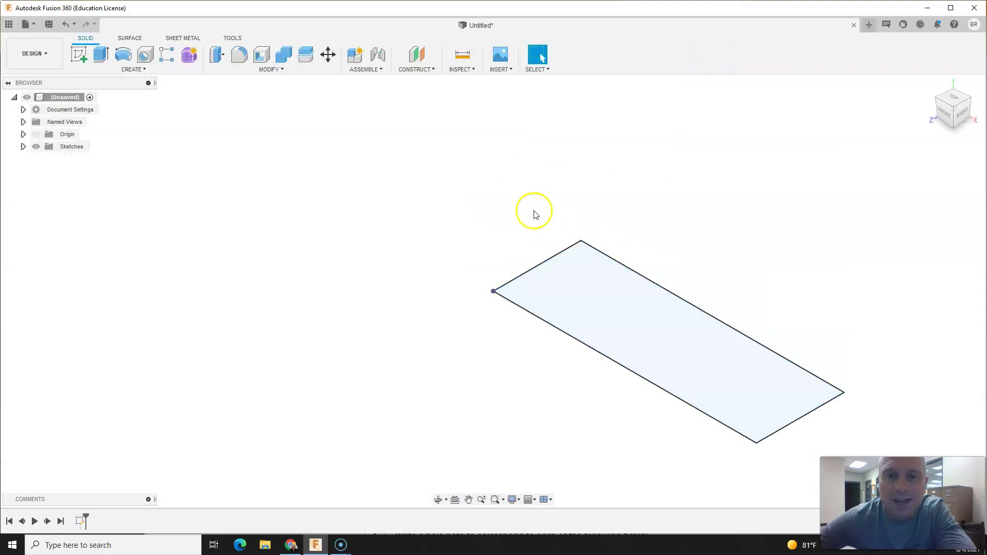
# - Extrude the rectangle profile 3 in upward as a new body
pyautogui.click(101, 54)
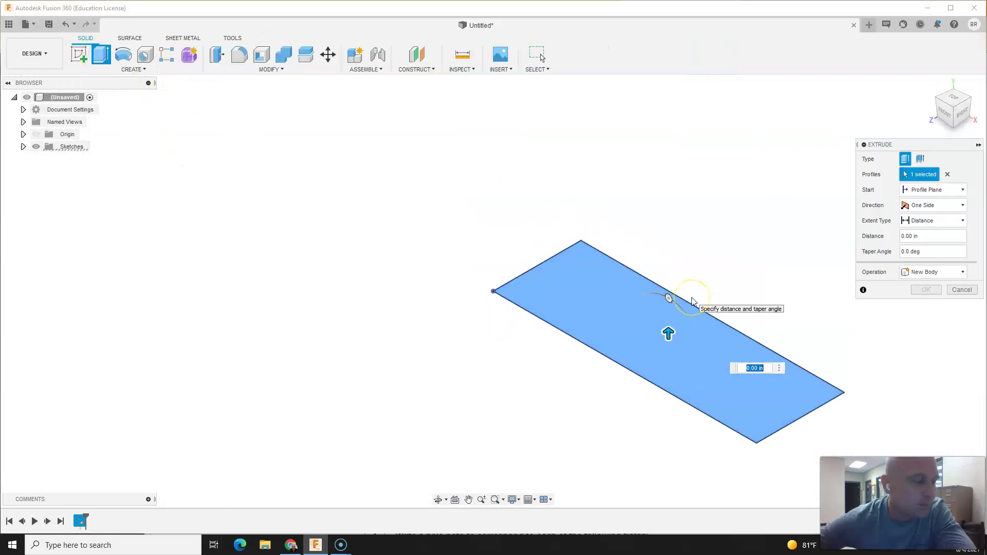
pyautogui.write('3')
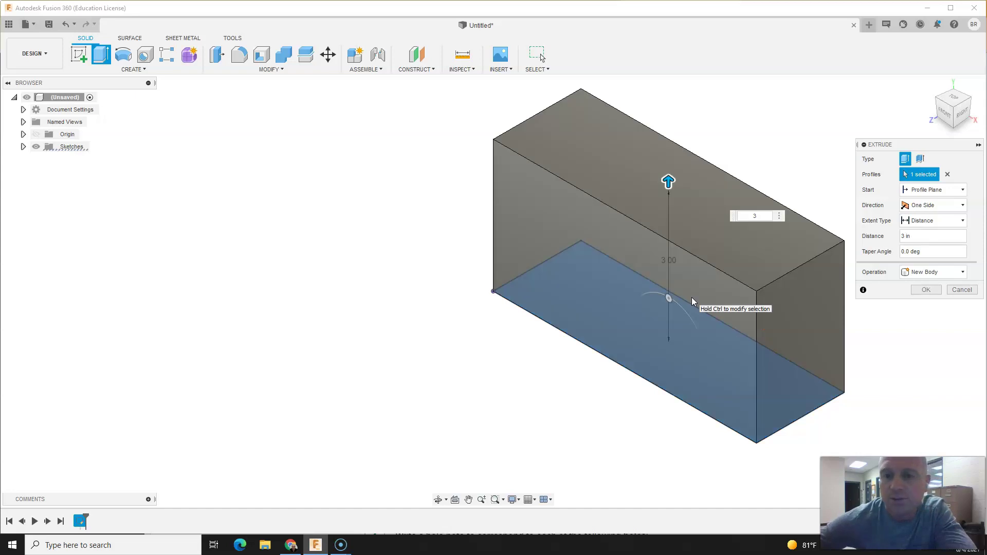
pyautogui.click(926, 291)
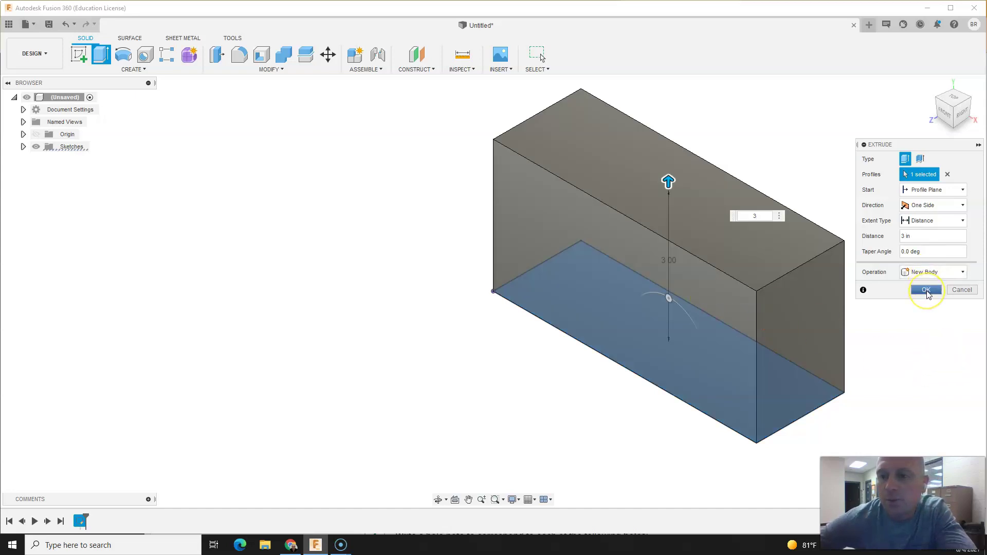
pyautogui.click(926, 291)
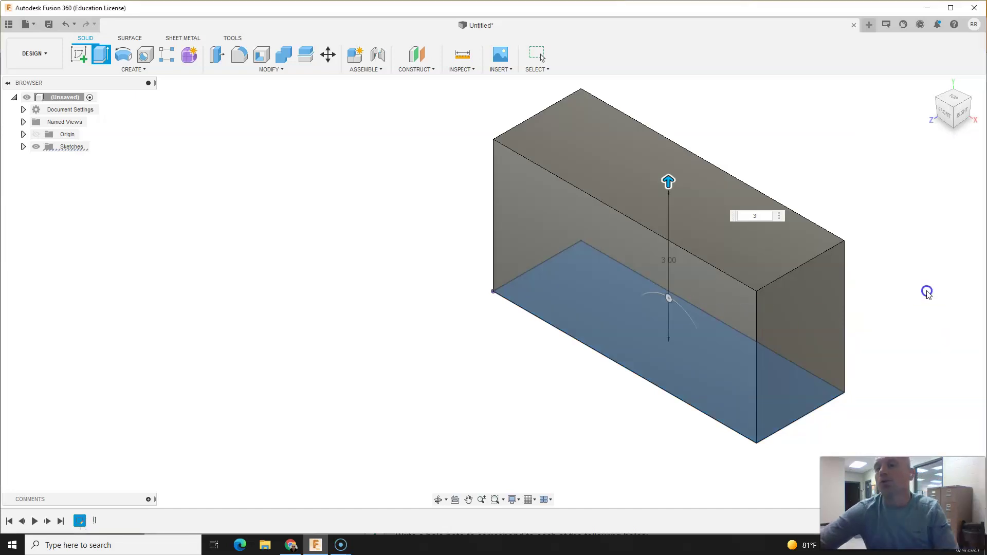
pyautogui.scroll(-3, 247, 221)
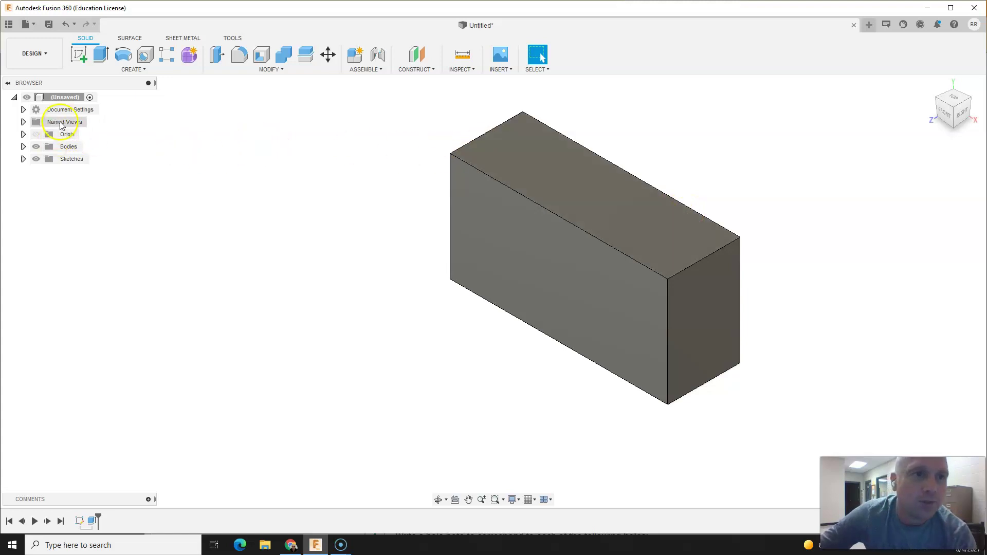
# - Start a new sketch on the top face of the block
pyautogui.click(80, 55)
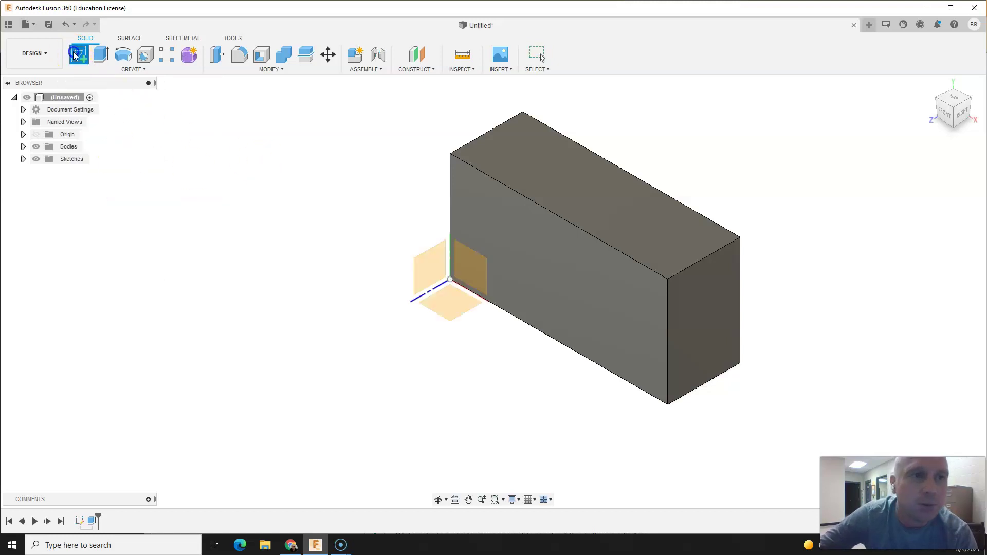
pyautogui.click(628, 213)
pyautogui.scroll(1, 398, 385)
pyautogui.scroll(-2, 400, 387)
pyautogui.scroll(2, 401, 390)
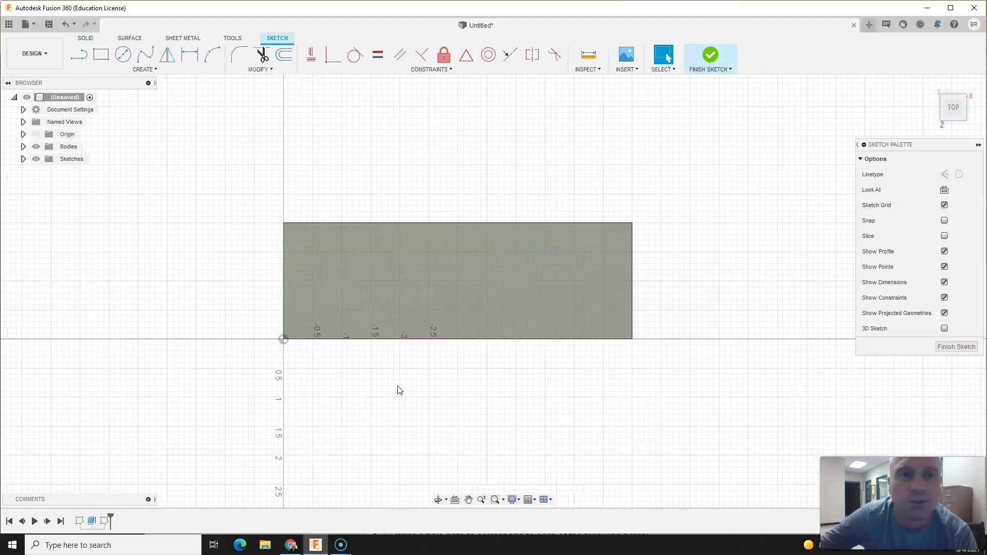
# - Place four sketch points along the lengthwise centerline of the top face, aligned with the short edge's midpoint
pyautogui.click(156, 70)
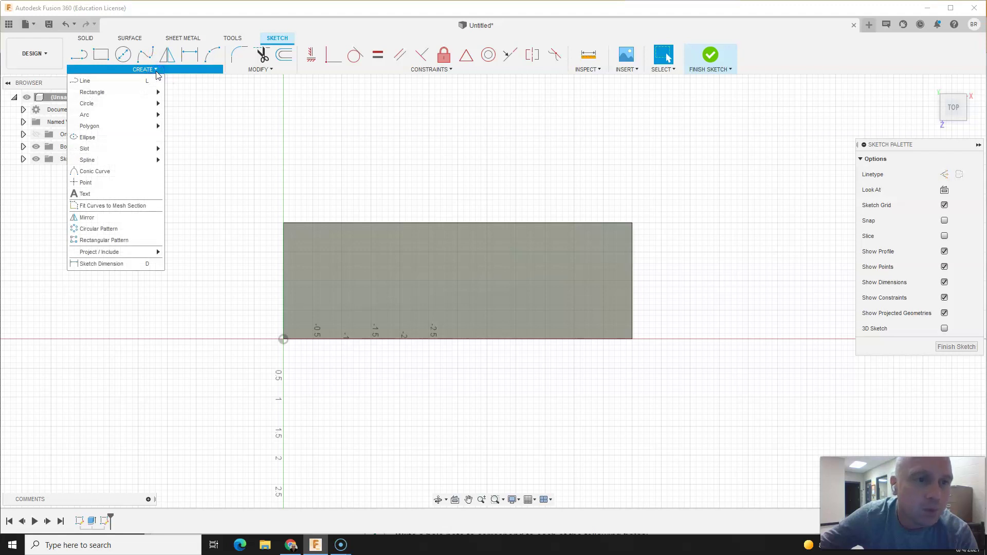
pyautogui.click(83, 184)
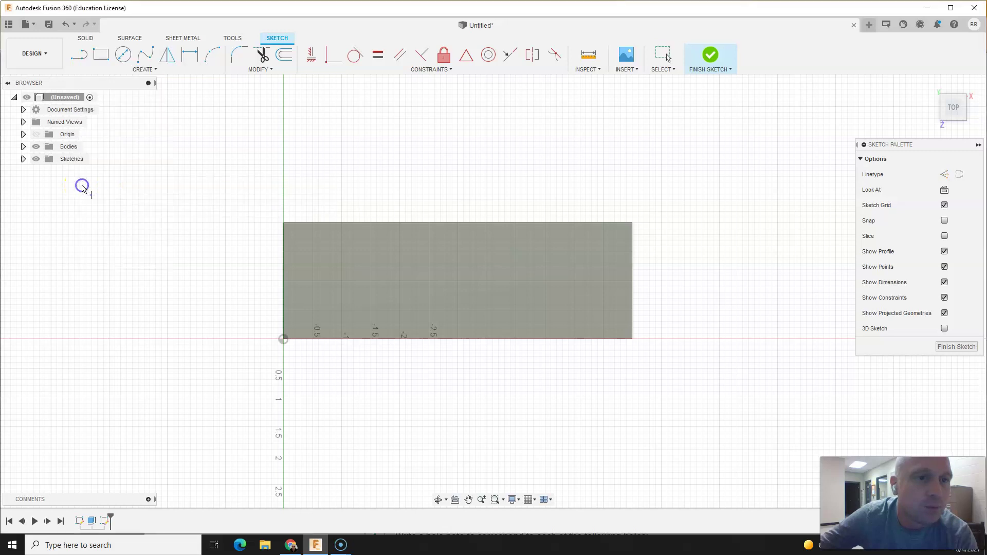
pyautogui.click(283, 286)
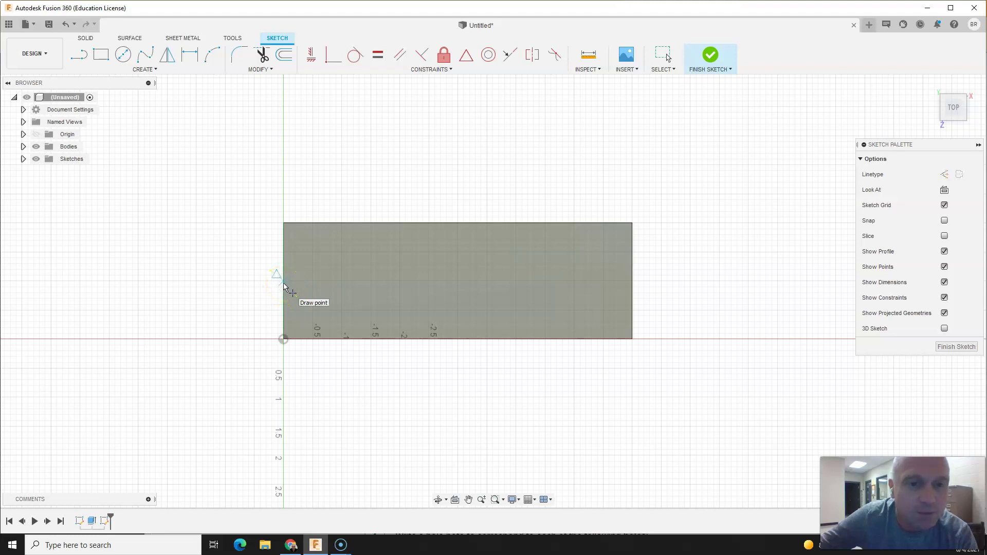
pyautogui.moveTo(285, 283)
pyautogui.mouseDown()
pyautogui.moveTo(279, 233)
pyautogui.moveTo(281, 281)
pyautogui.moveTo(327, 286)
pyautogui.mouseUp()
pyautogui.click(334, 285)
pyautogui.moveTo(414, 286); pyautogui.dragTo(382, 288)
pyautogui.moveTo(447, 282); pyautogui.dragTo(457, 282)
pyautogui.click(565, 281)
pyautogui.click(449, 448)
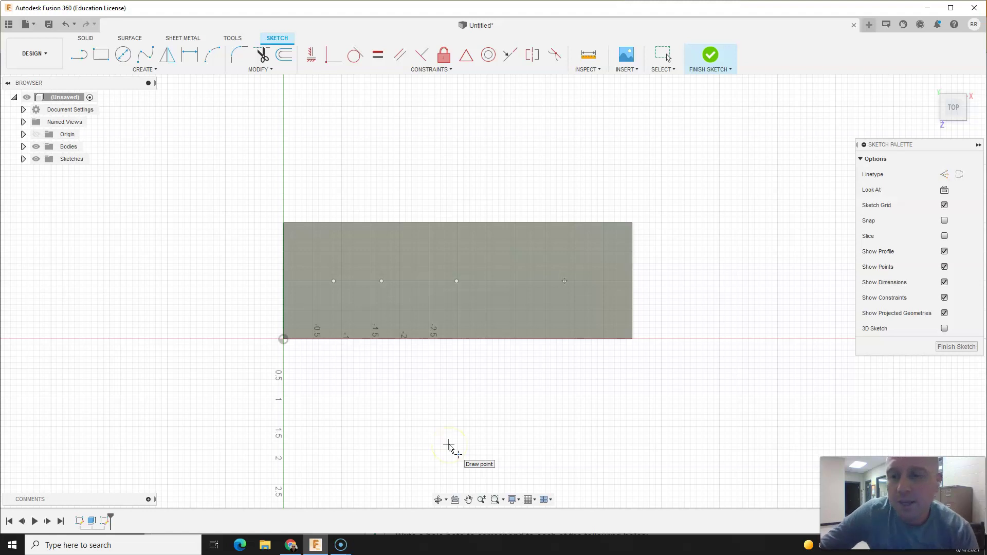
# - Dimension the first sketch point 1.2 in horizontally from the origin
pyautogui.click(313, 287)
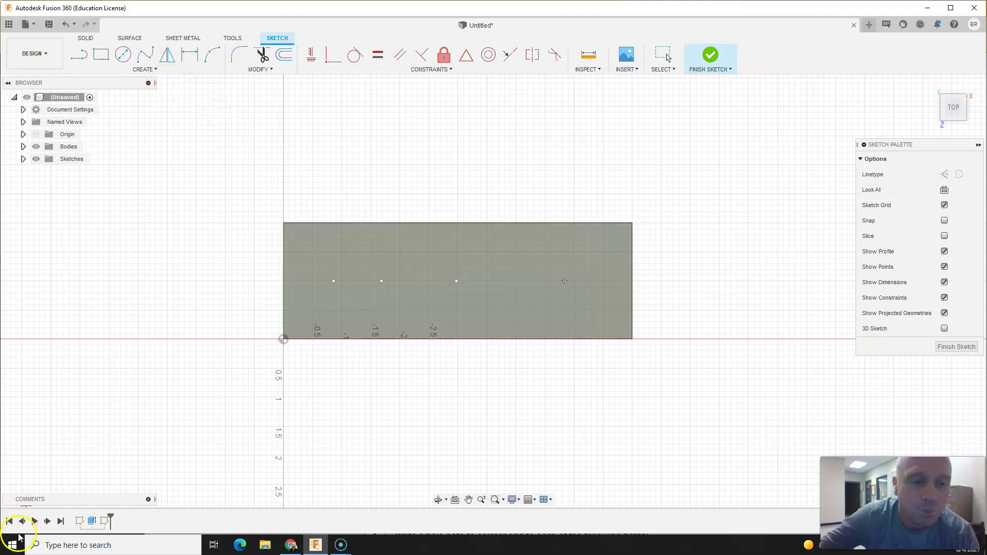
pyautogui.click(138, 70)
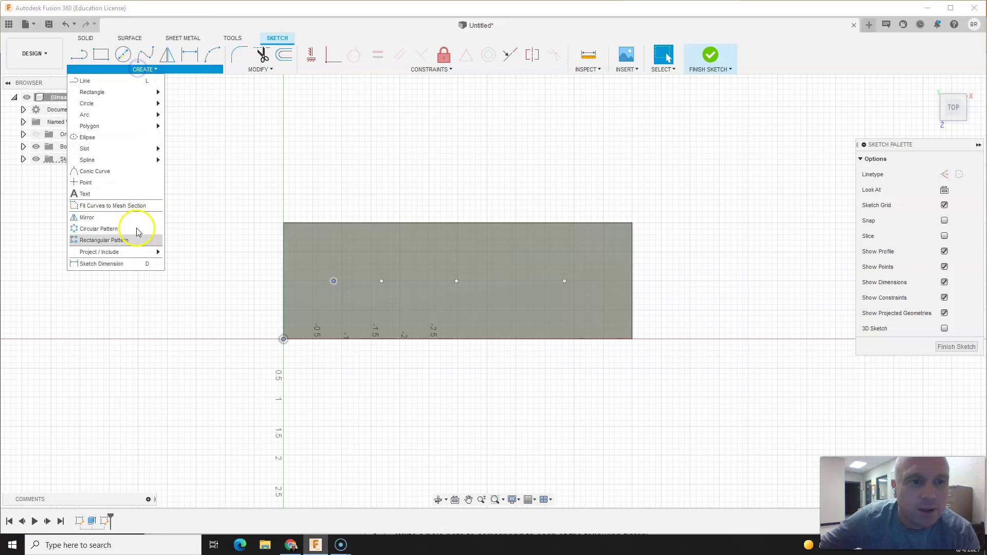
pyautogui.click(105, 264)
pyautogui.click(283, 339)
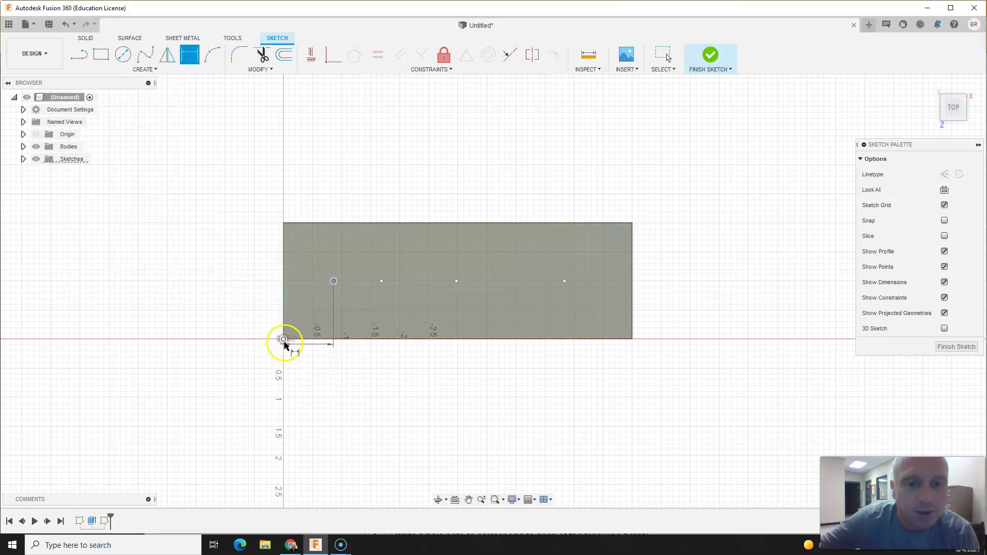
pyautogui.click(305, 404)
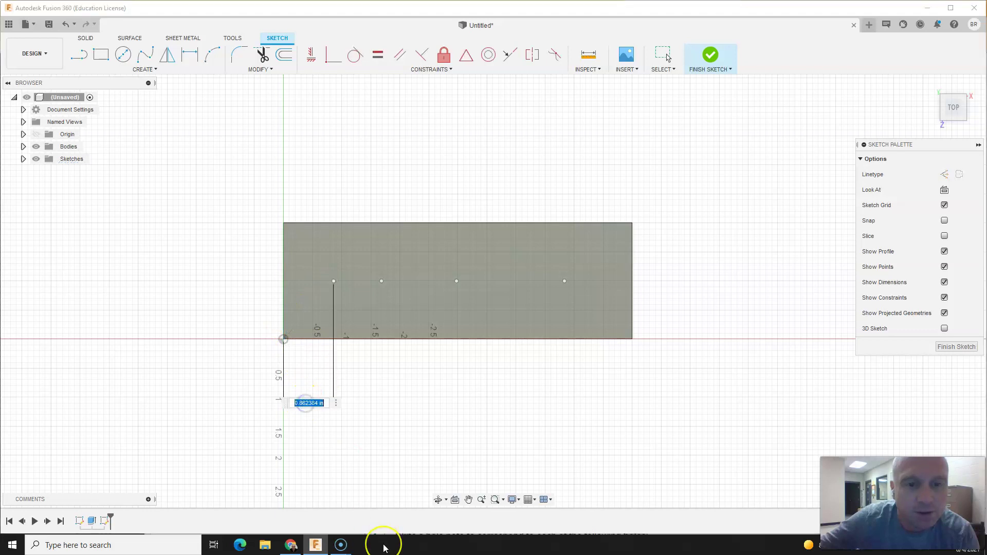
pyautogui.write('1.2')
pyautogui.press('Return')
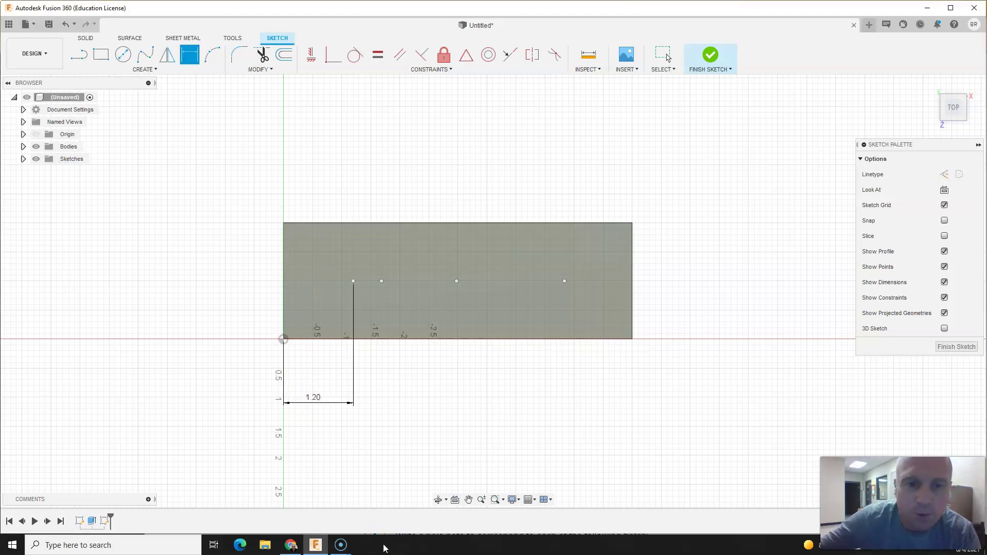
# - Dimension the second sketch point 1.2 in horizontally from the first point
pyautogui.click(353, 281)
pyautogui.click(381, 282)
pyautogui.click(370, 390)
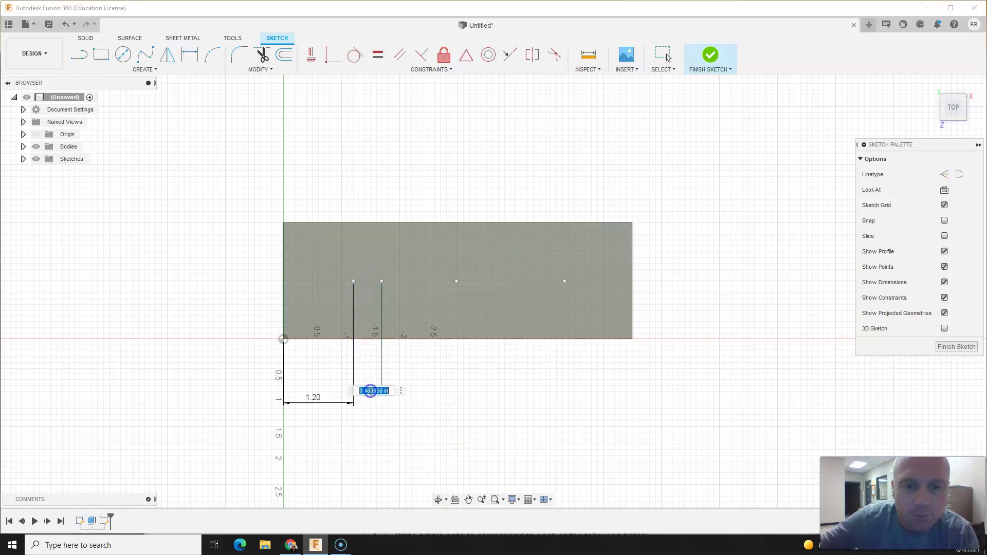
pyautogui.write('1.2')
pyautogui.press('Return')
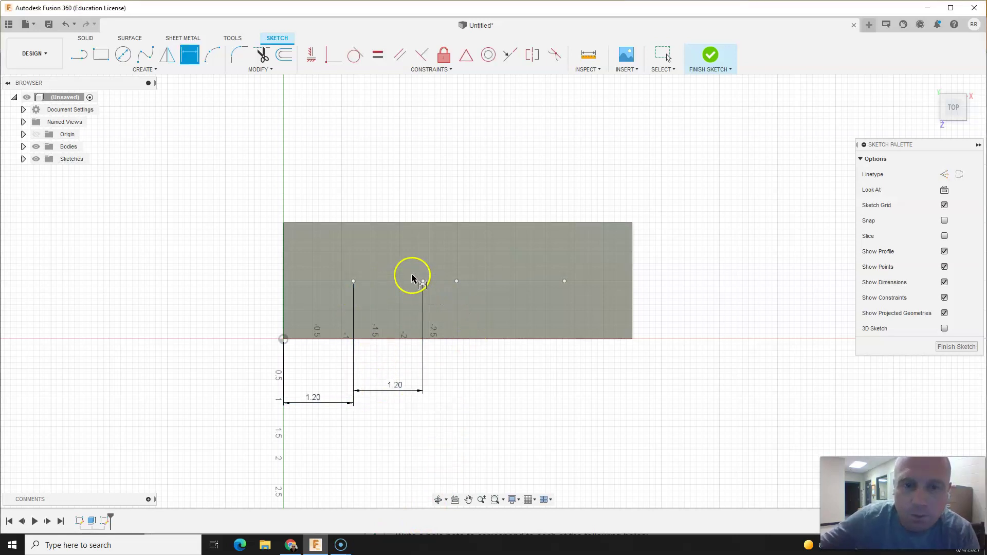
# - Dimension the third sketch point 1.2 in horizontally from the second point
pyautogui.click(456, 281)
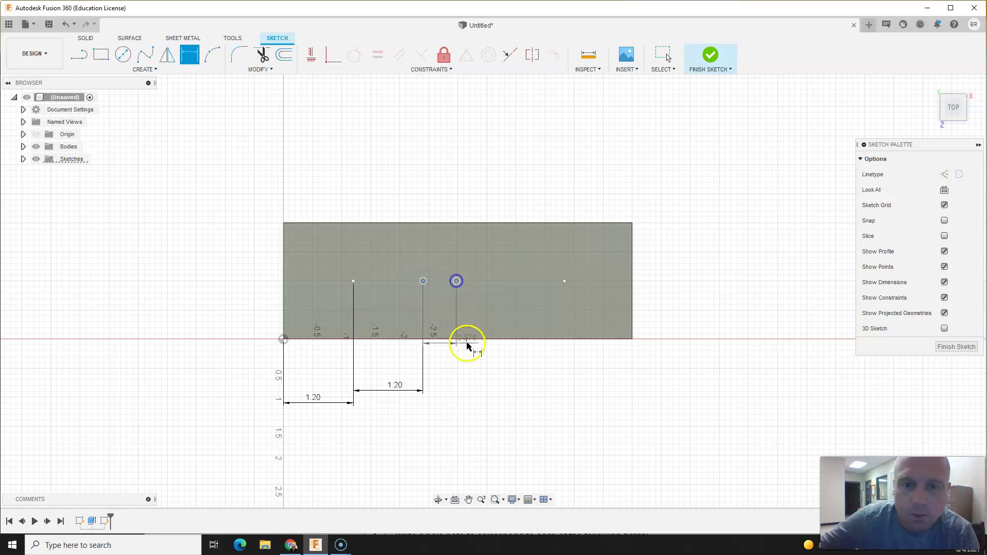
pyautogui.click(452, 383)
pyautogui.write('1.2')
pyautogui.press('Return')
# - Dimension the fourth sketch point 1.2 in horizontally from the third point and finish the sketch
pyautogui.click(492, 281)
pyautogui.click(565, 282)
pyautogui.click(525, 377)
pyautogui.write('1.2')
pyautogui.press('Return')
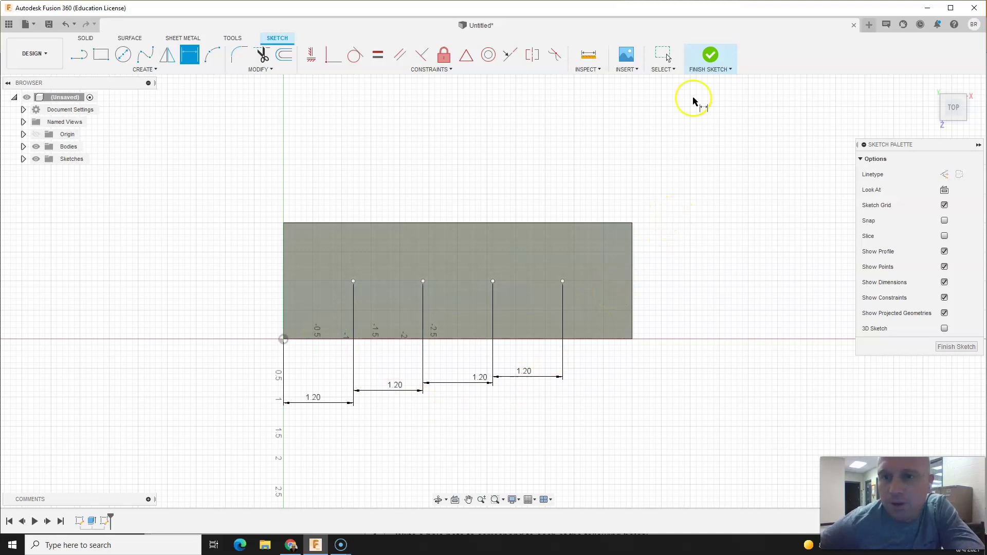
pyautogui.click(709, 64)
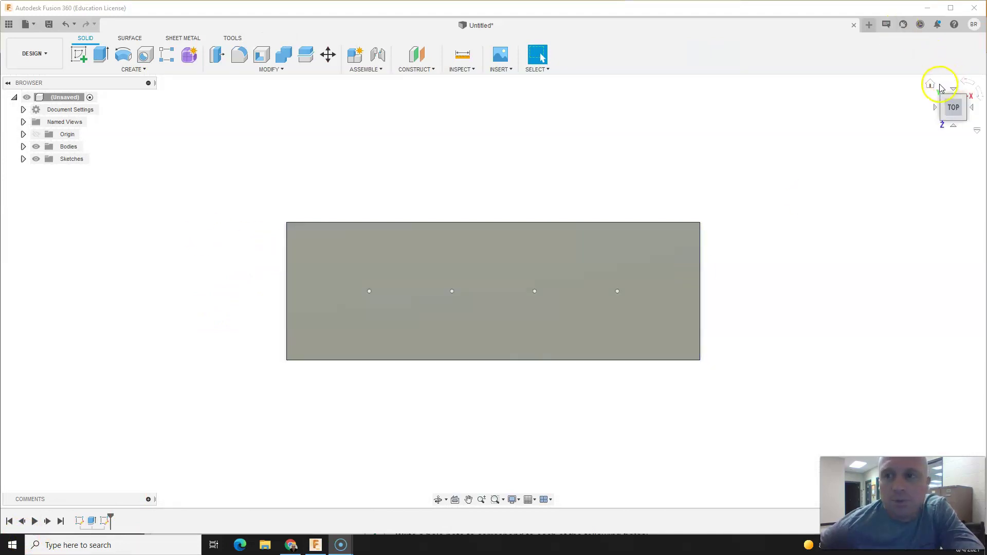
# - Place a hole on the first sketch point of the block's top face and set its diameter to 0.5 in
pyautogui.click(931, 85)
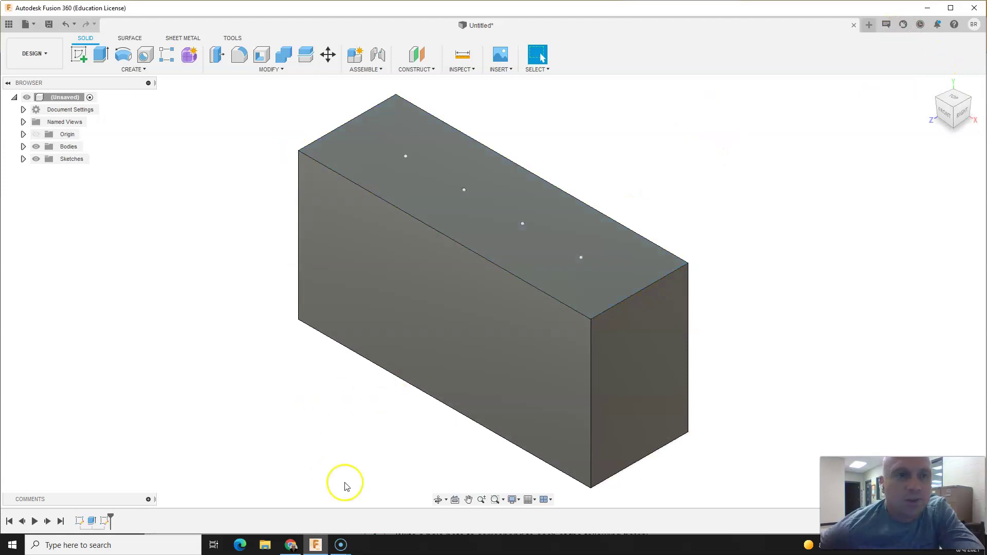
pyautogui.click(145, 60)
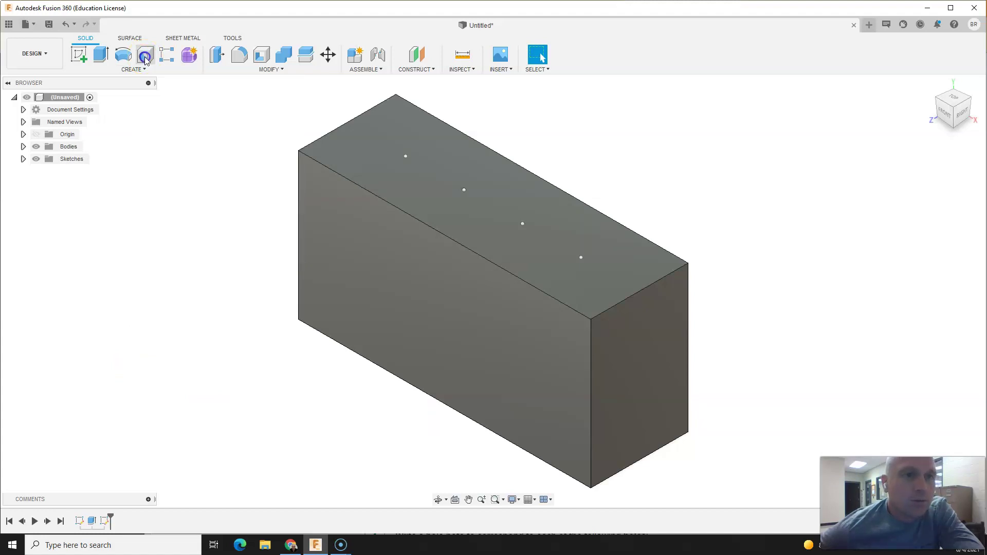
pyautogui.click(406, 157)
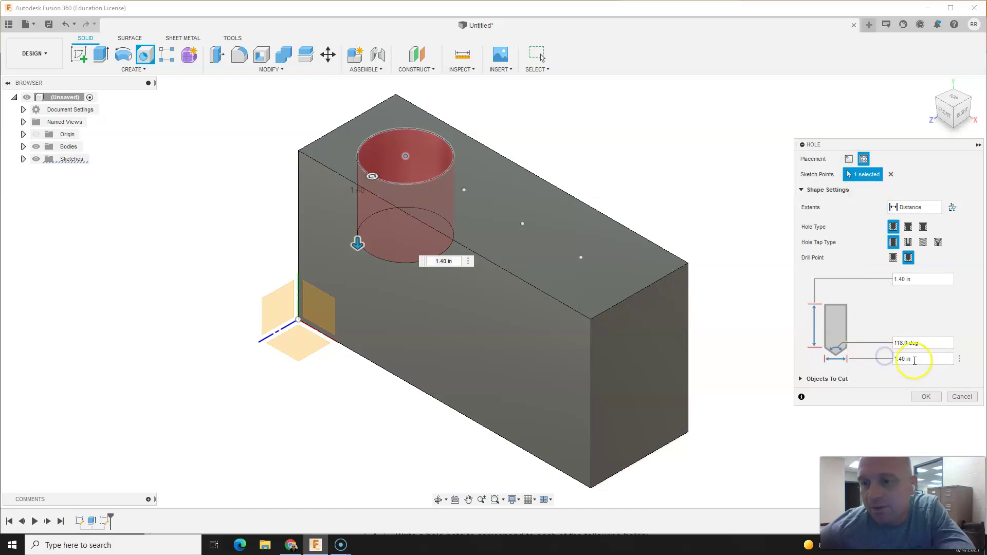
pyautogui.write('.5in')
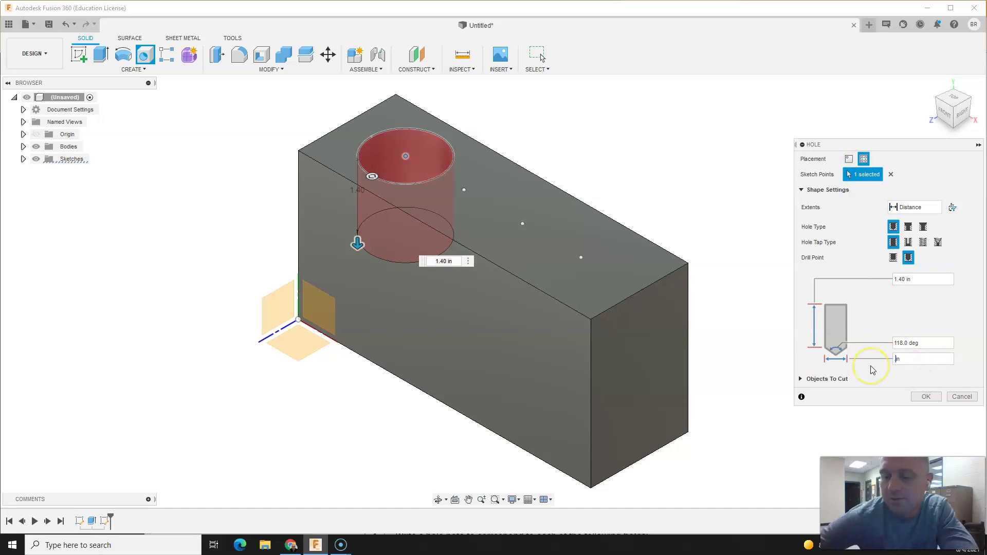
pyautogui.moveTo(869, 365); pyautogui.dragTo(884, 355)
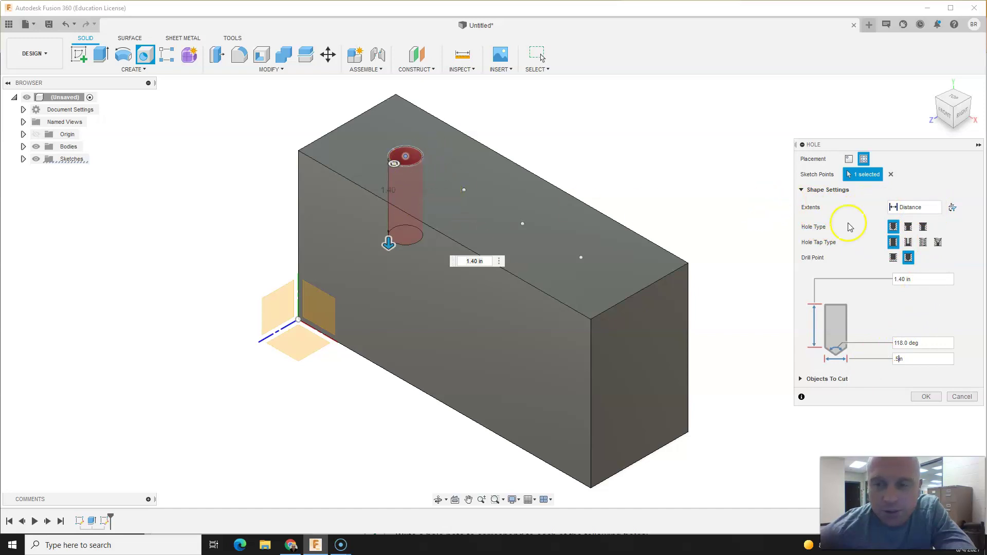
# - Try the All extent for the hole, return it to Distance at 3 in, and create the hole
pyautogui.click(937, 209)
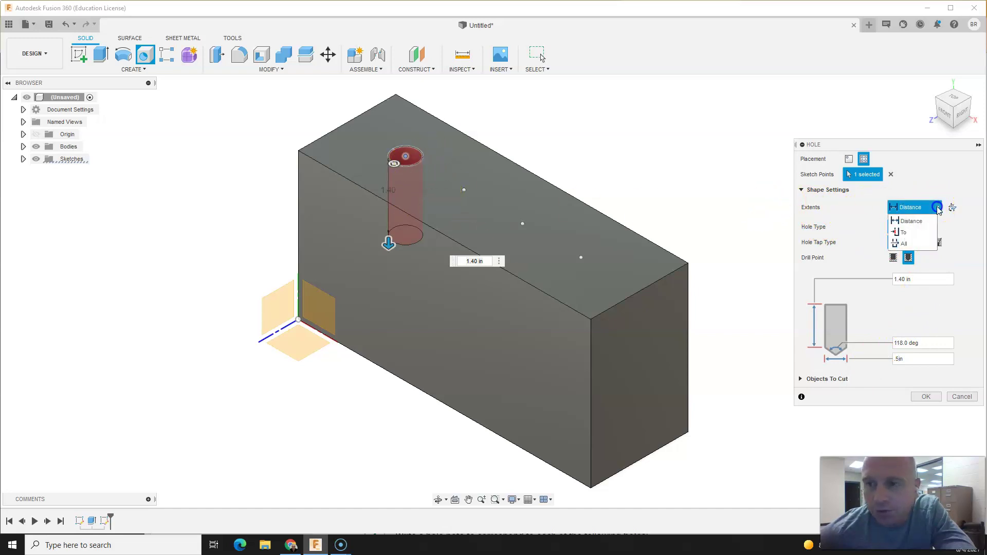
pyautogui.click(909, 246)
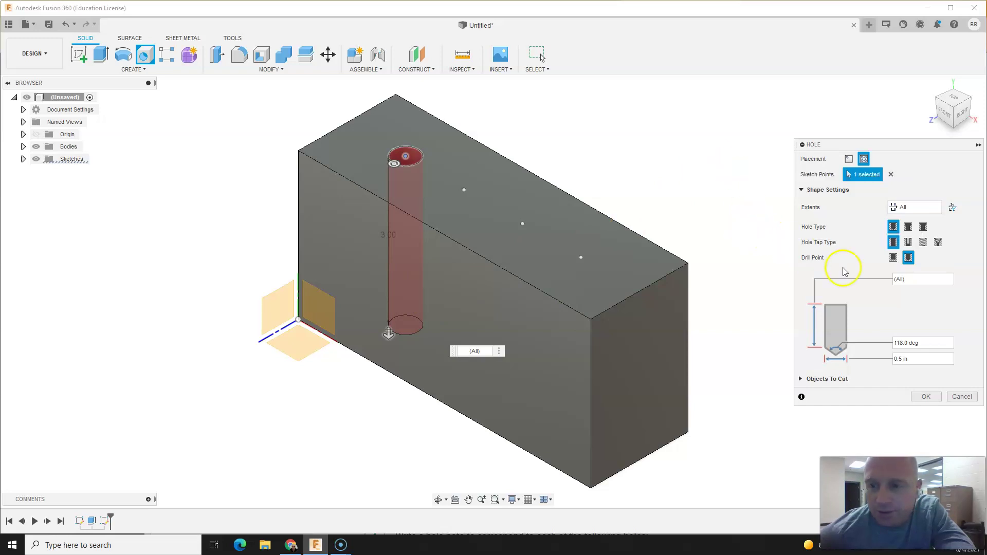
pyautogui.click(936, 207)
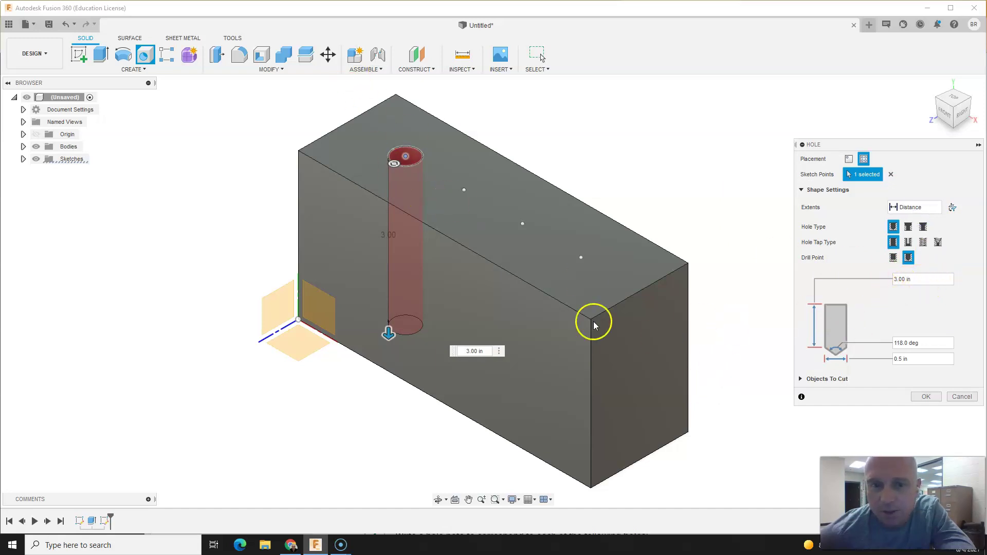
pyautogui.click(926, 396)
# - Set the extrusion distance of the block to 6 in
pyautogui.moveTo(957, 116); pyautogui.dragTo(957, 101)
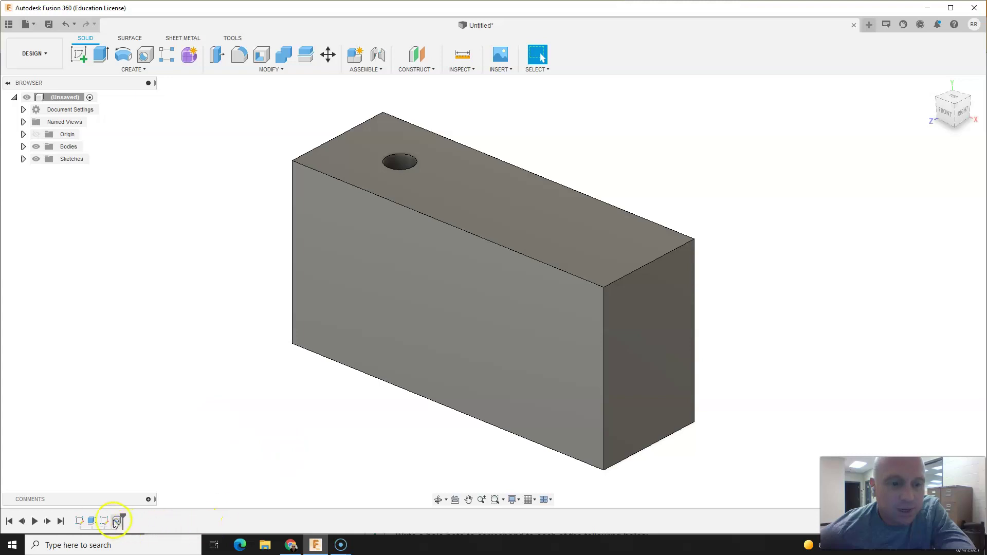
pyautogui.click(92, 522)
pyautogui.rightClick(91, 521)
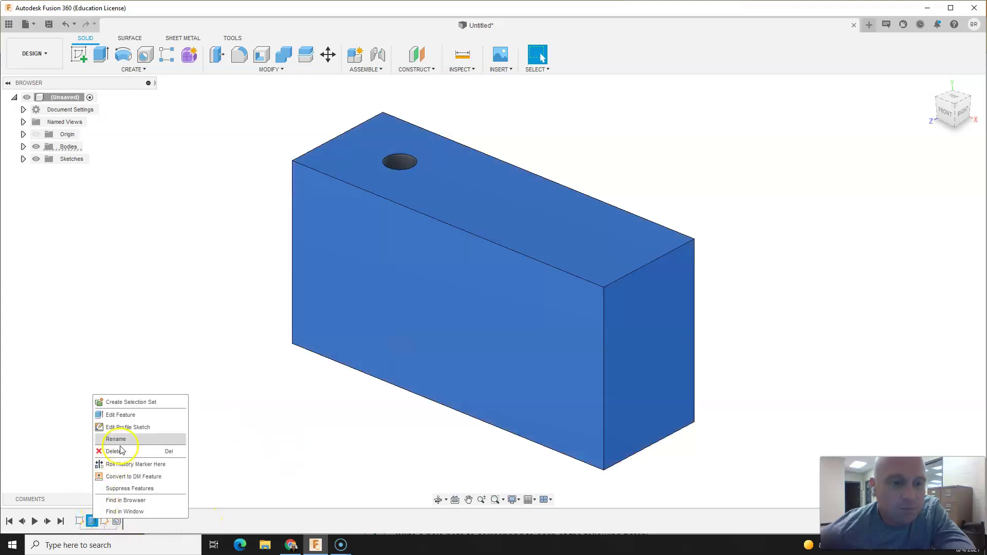
pyautogui.click(121, 415)
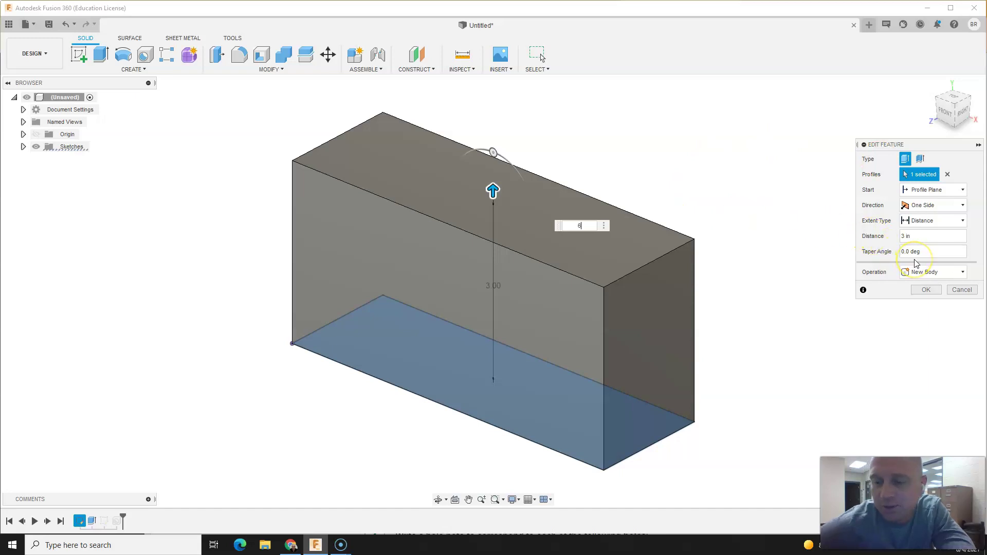
pyautogui.write('6')
pyautogui.click(926, 289)
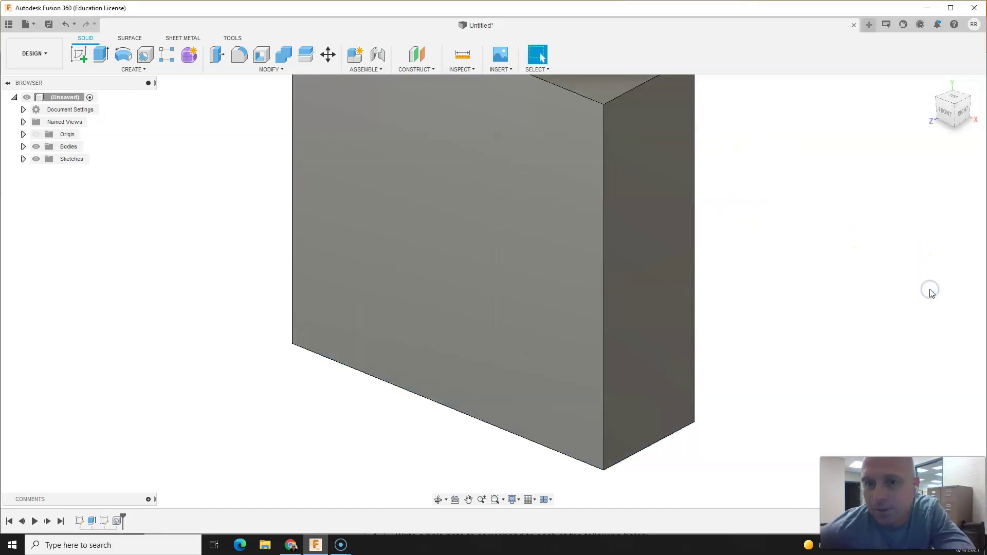
pyautogui.scroll(-5, 609, 337)
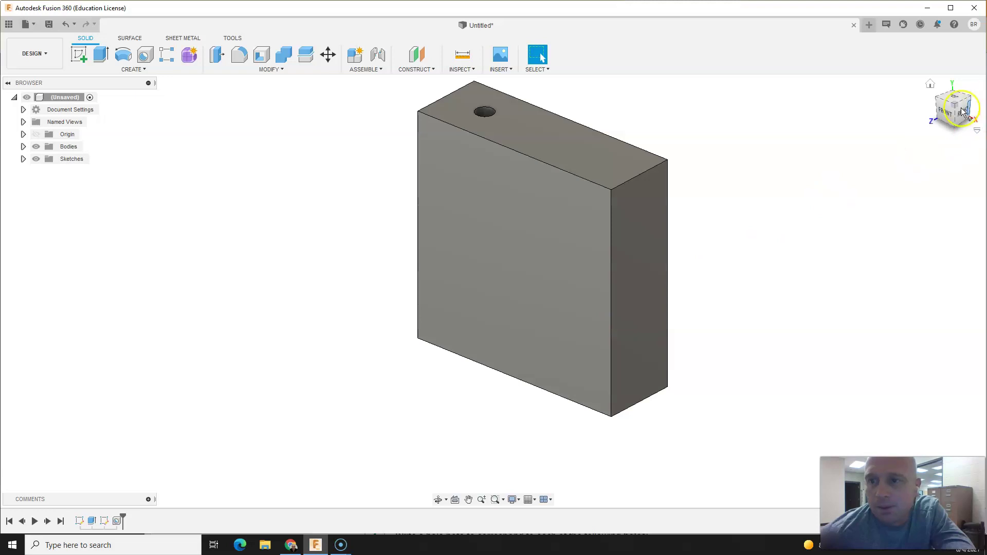
pyautogui.moveTo(979, 108)
pyautogui.keyDown('shift'); pyautogui.mouseDown(button='middle')
pyautogui.moveTo(926, 105)
pyautogui.moveTo(917, 82)
pyautogui.moveTo(941, 97)
pyautogui.moveTo(932, 87)
pyautogui.mouseUp(button='middle'); pyautogui.keyUp('shift')
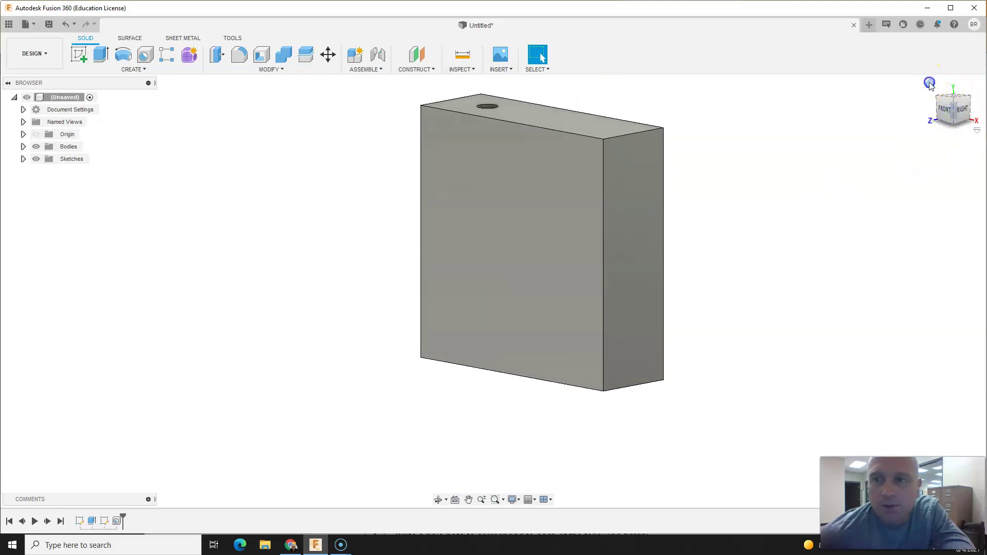
pyautogui.click(929, 84)
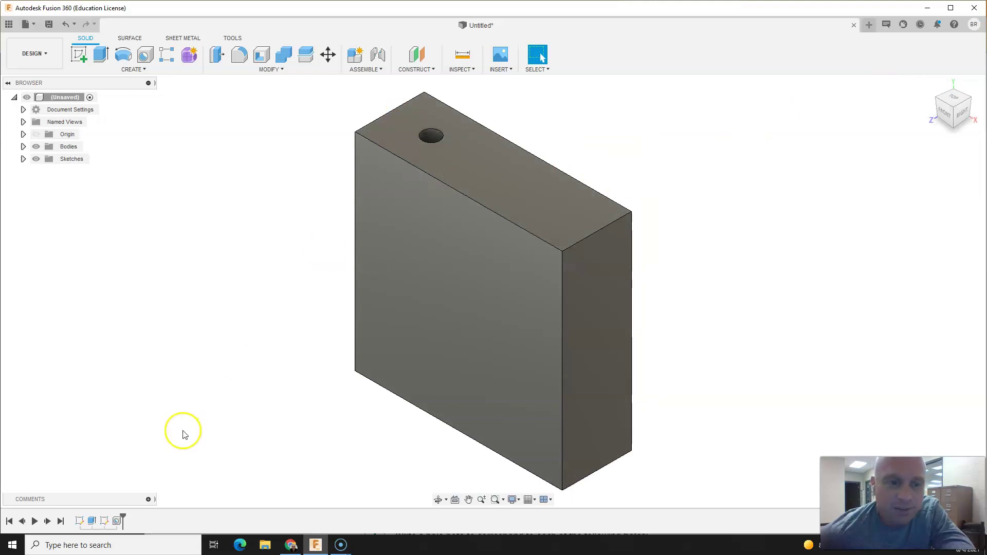
pyautogui.click(92, 521)
pyautogui.rightClick(92, 521)
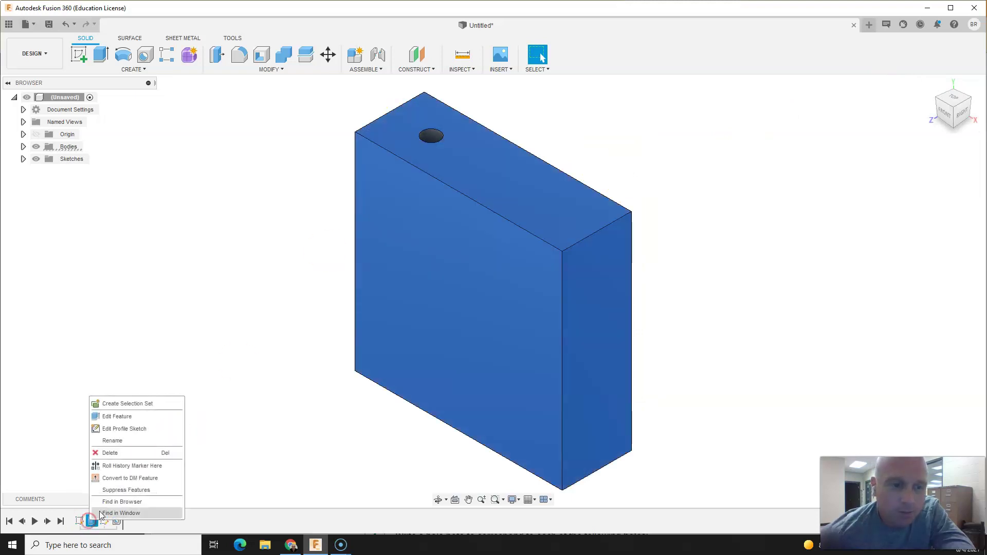
pyautogui.click(118, 417)
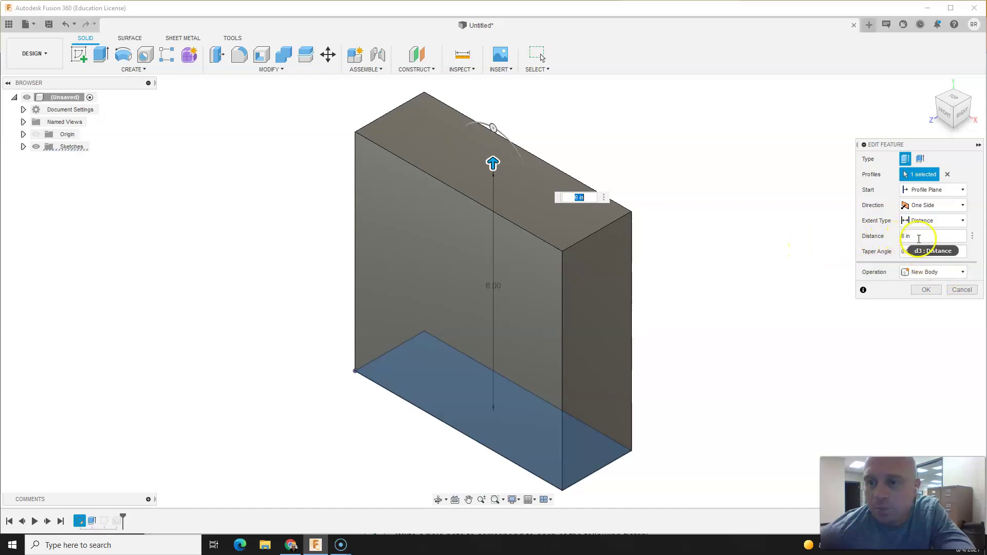
pyautogui.click(959, 289)
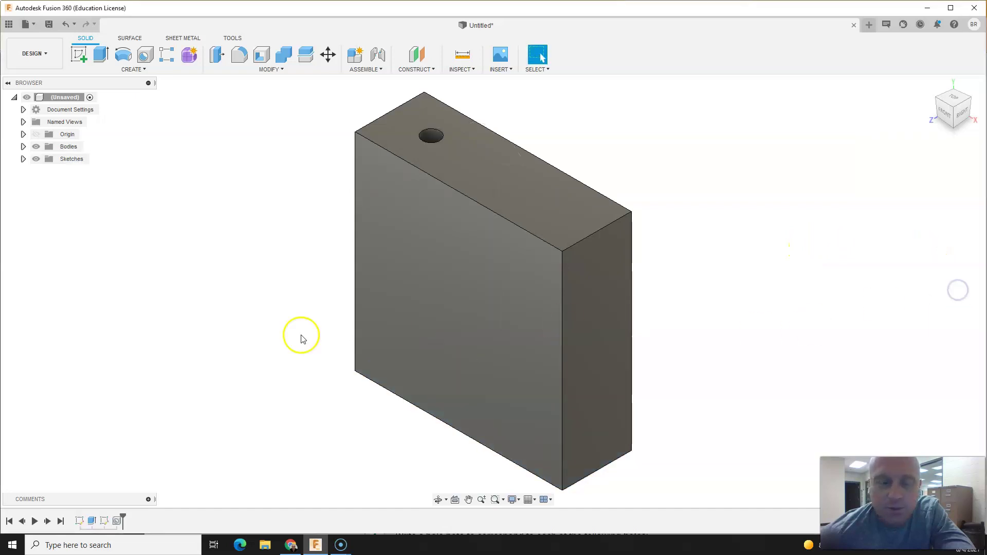
# - Edit the existing hole feature and set its extents to All so it cuts through the whole block
pyautogui.rightClick(121, 520)
pyautogui.click(146, 433)
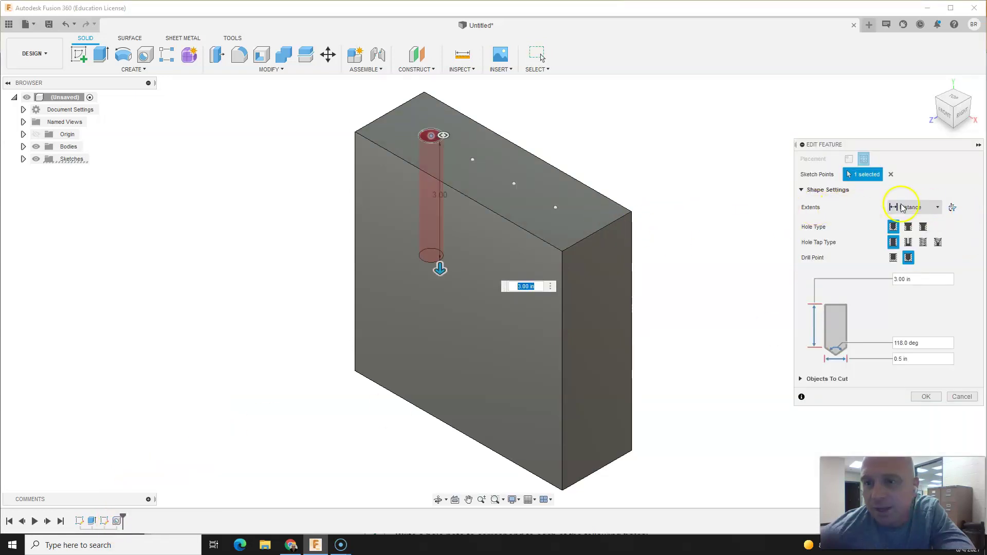
pyautogui.click(936, 208)
pyautogui.click(909, 244)
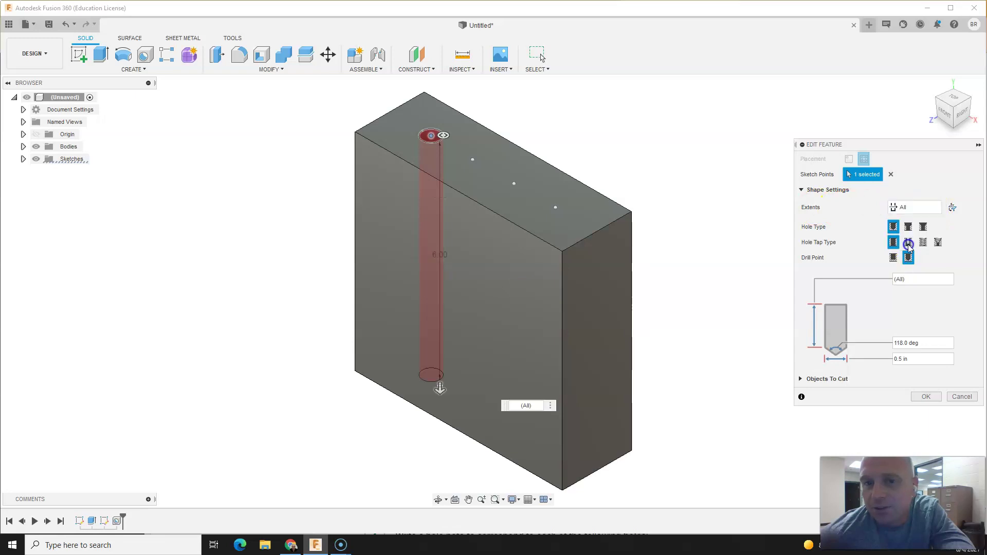
pyautogui.click(932, 396)
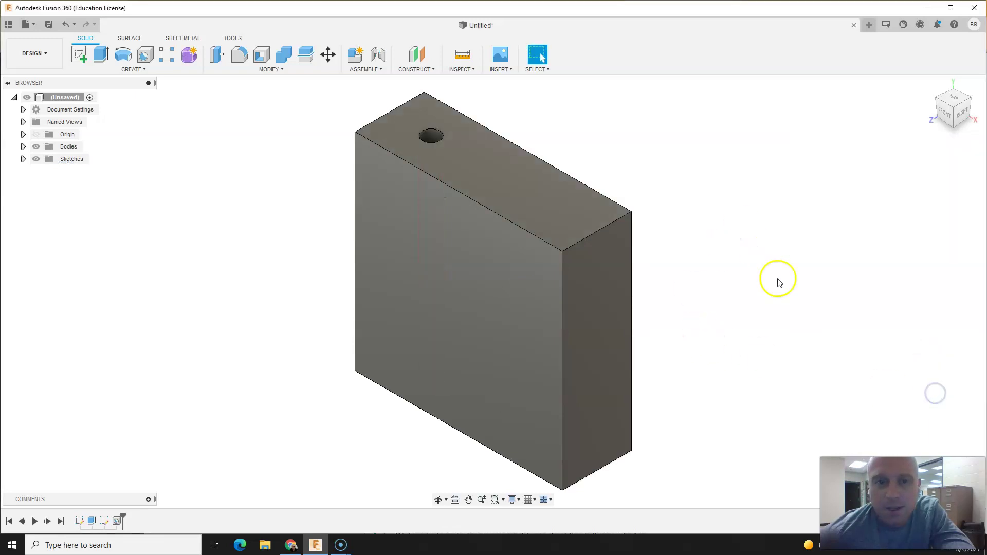
# - Edit the block's extrusion and set its distance back to 3 in
pyautogui.moveTo(952, 108)
pyautogui.mouseDown()
pyautogui.moveTo(955, 62)
pyautogui.moveTo(972, 65)
pyautogui.mouseUp()
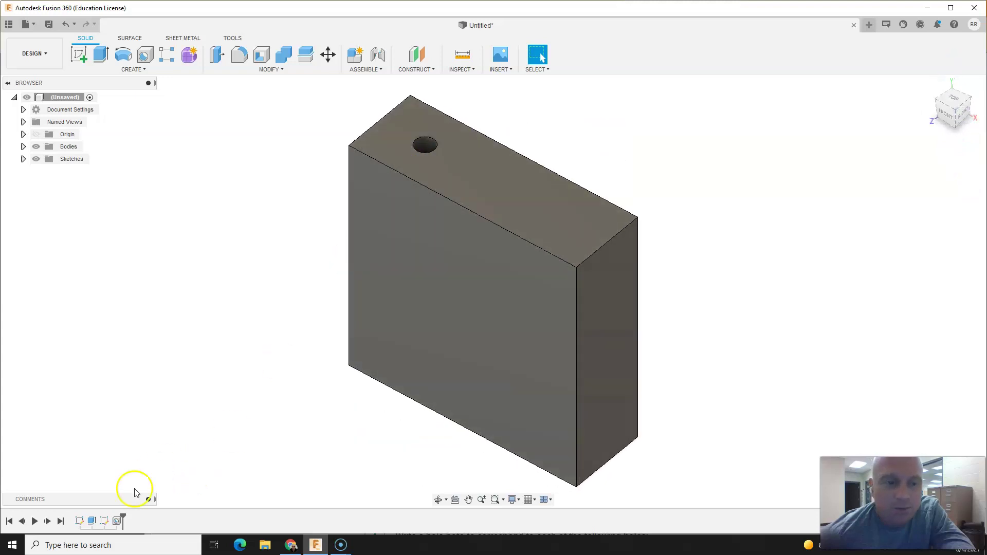
pyautogui.click(91, 522)
pyautogui.rightClick(91, 523)
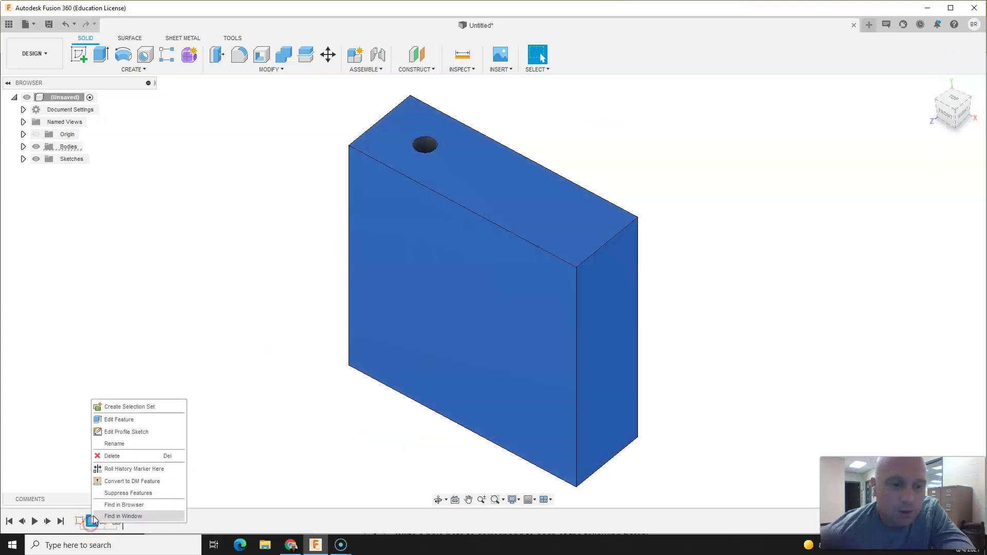
pyautogui.click(119, 420)
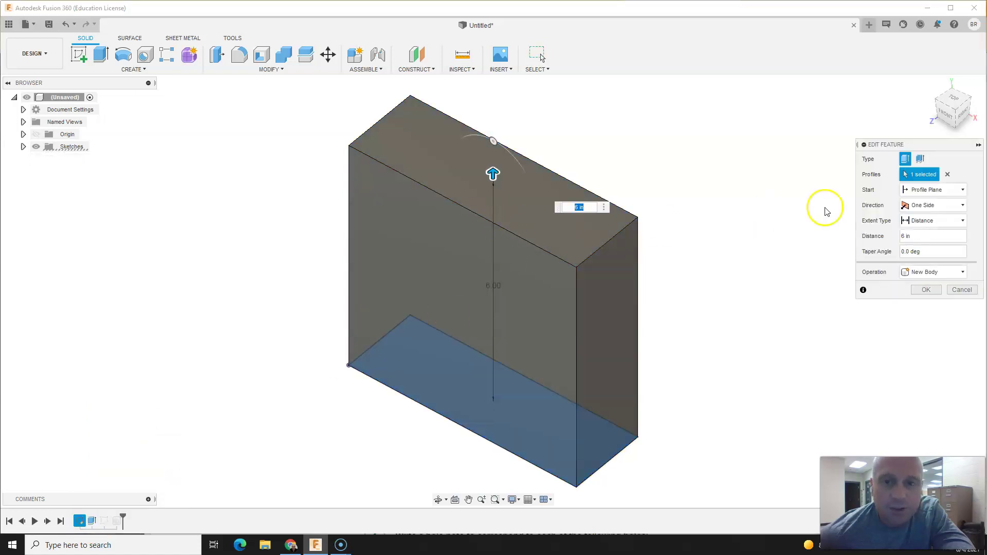
pyautogui.press('Return')
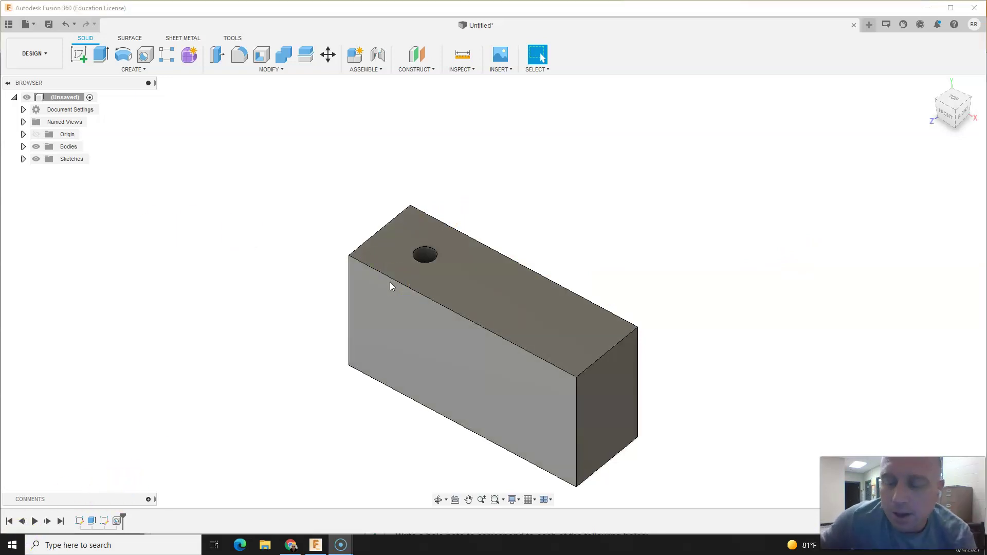
# - Expand the list of sketches and turn on the visibility of Sketch2, which holds the hole points
pyautogui.click(463, 261)
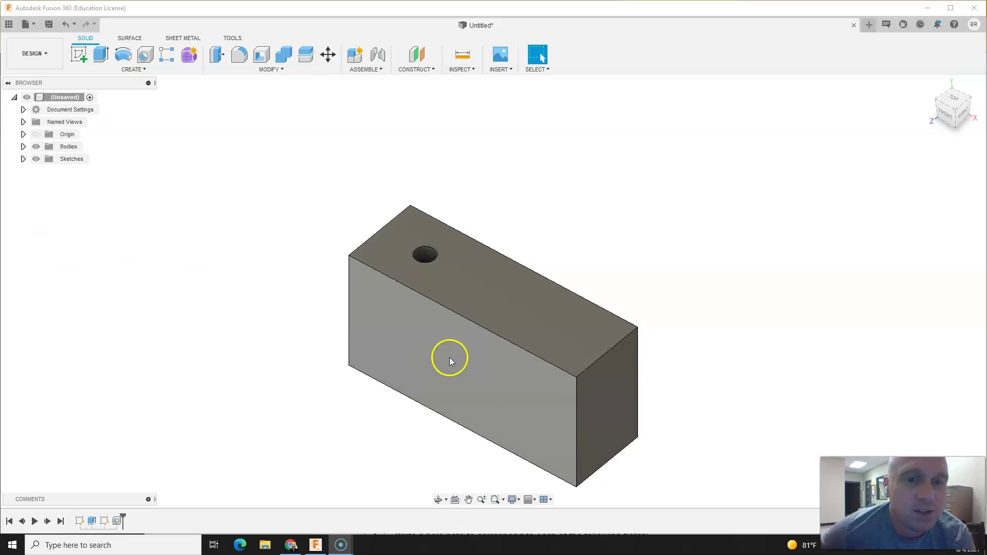
pyautogui.scroll(-1, 595, 507)
pyautogui.scroll(3, 597, 507)
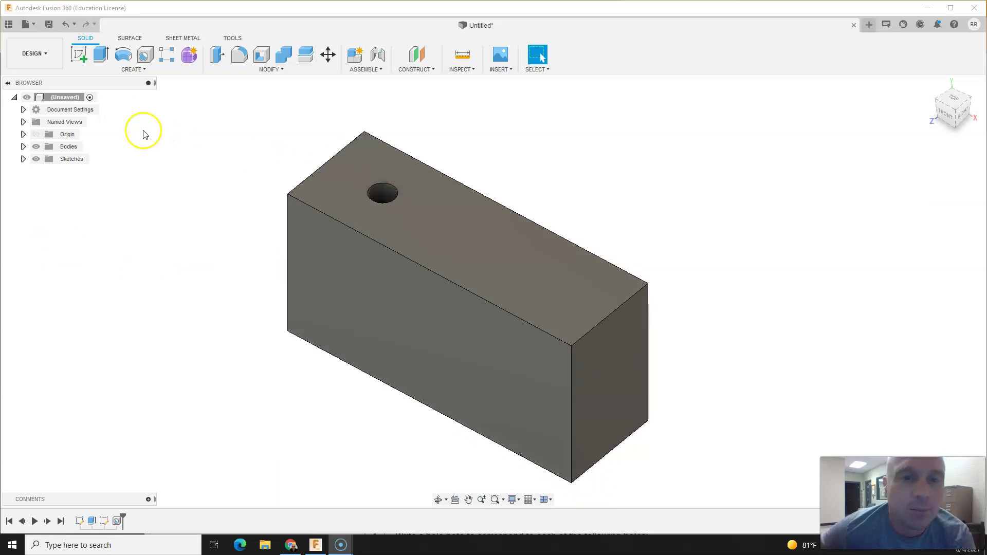
pyautogui.click(23, 159)
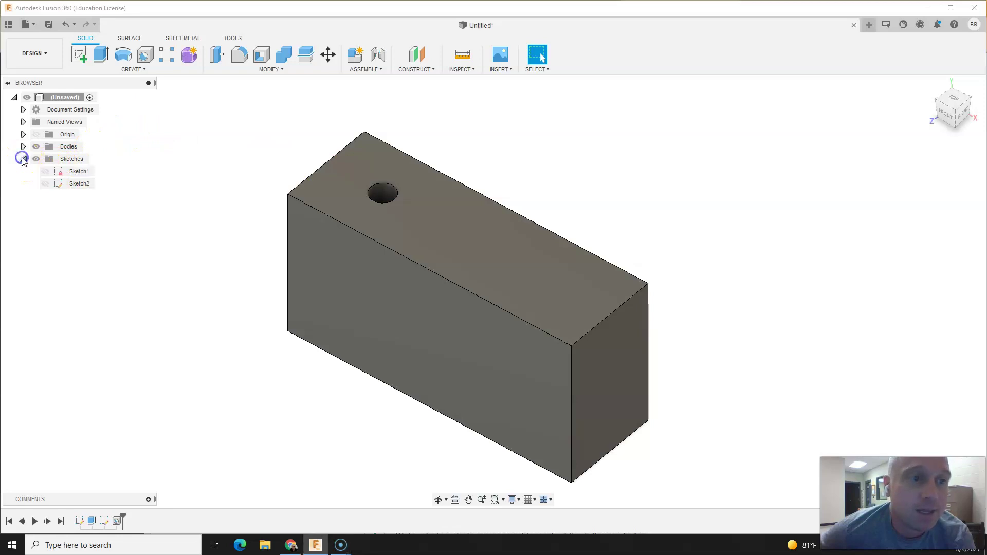
pyautogui.click(43, 185)
pyautogui.click(45, 185)
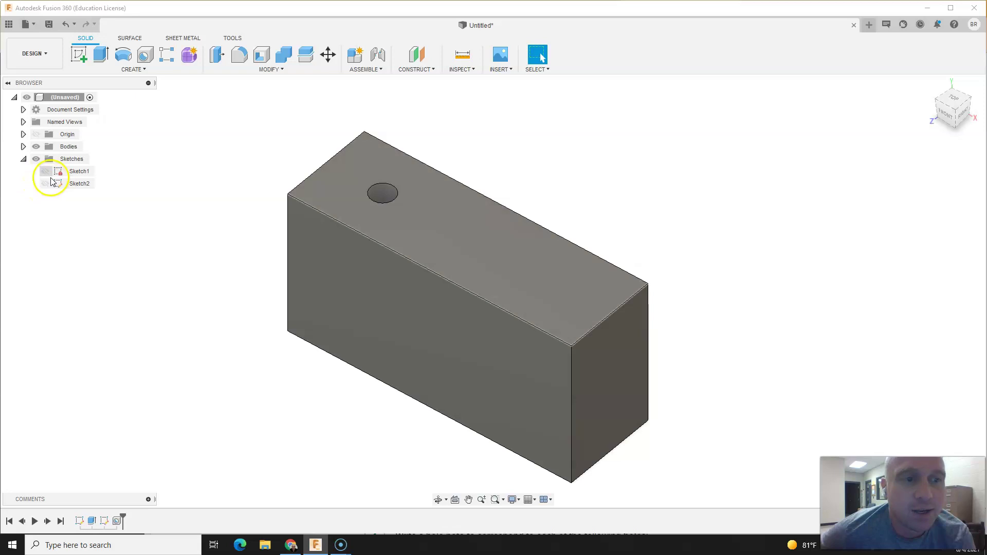
pyautogui.click(44, 184)
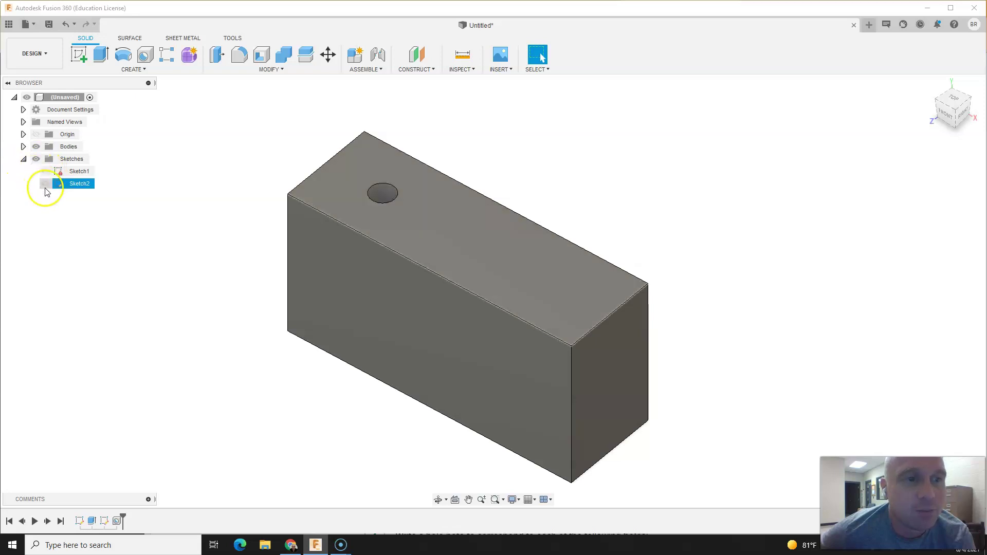
pyautogui.click(45, 184)
pyautogui.click(354, 198)
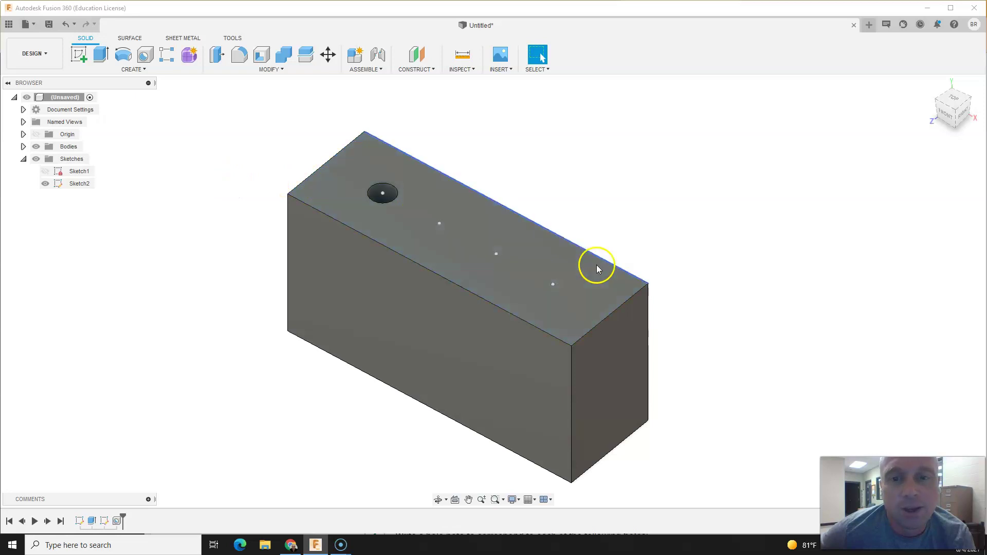
# - Place a new hole on the second sketch point and set its diameter to 0.375 in
pyautogui.click(140, 57)
pyautogui.click(440, 225)
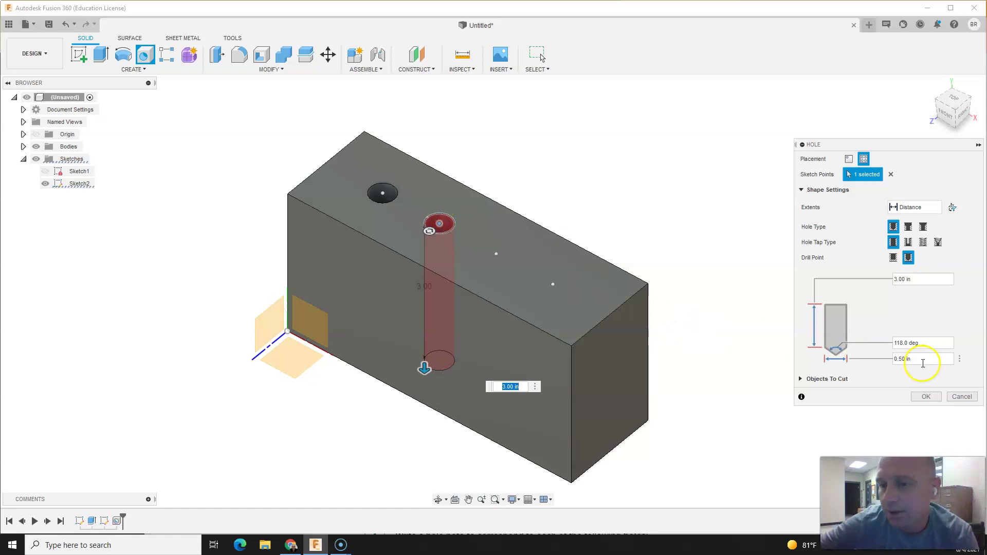
pyautogui.click(892, 362)
pyautogui.doubleClick(925, 360)
pyautogui.write('.375')
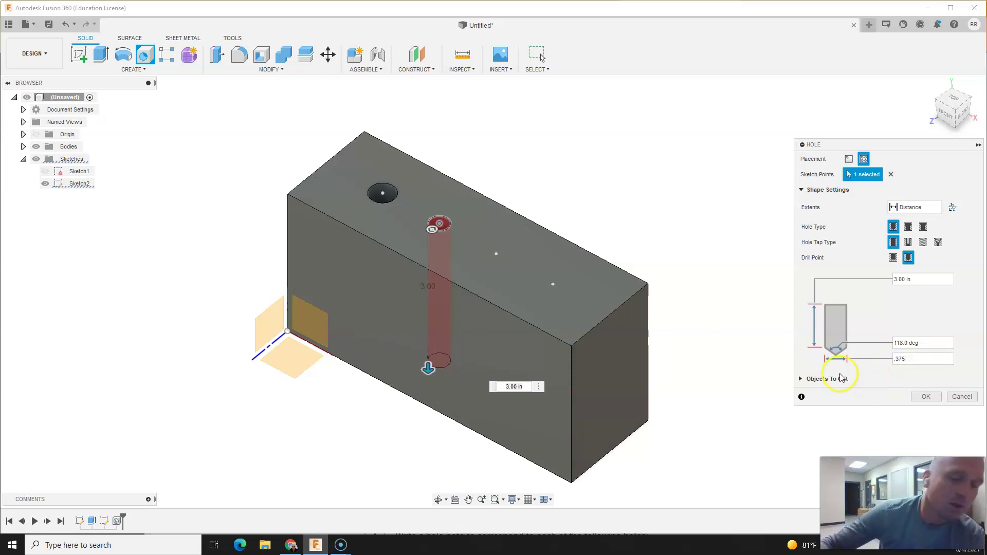
# - Change the second hole to a counterbore with a 0.75 in counterbore diameter and a 0.25 in counterbore depth
pyautogui.click(909, 228)
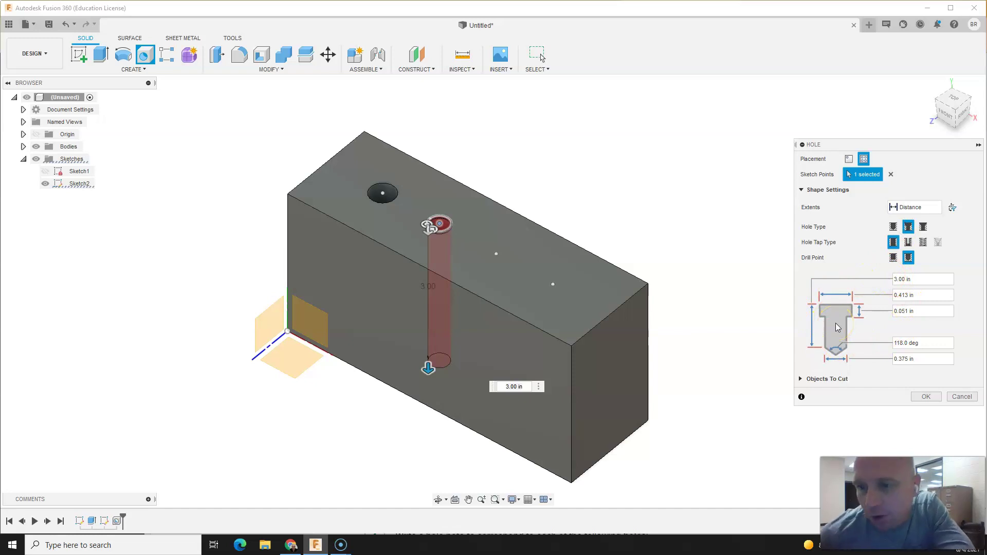
pyautogui.click(850, 302)
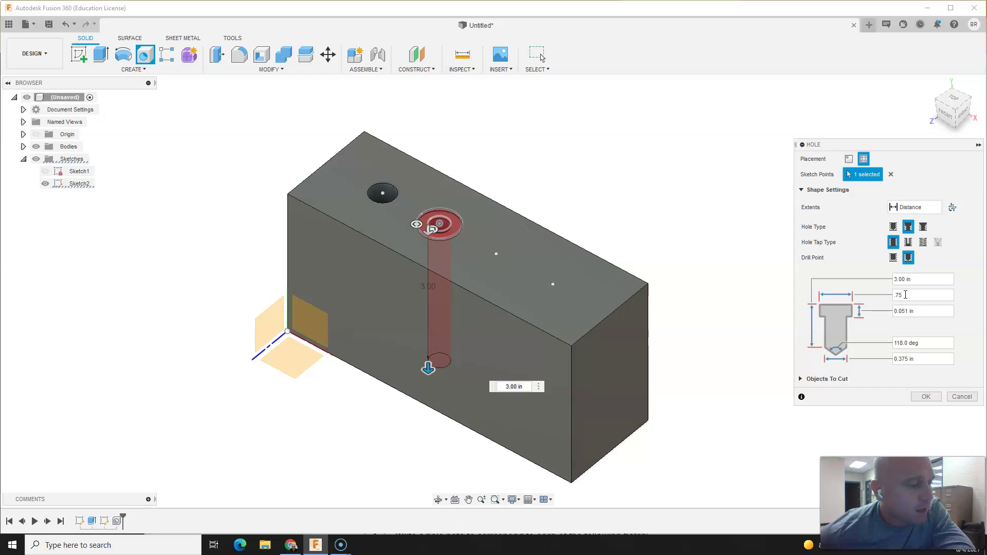
pyautogui.click(929, 311)
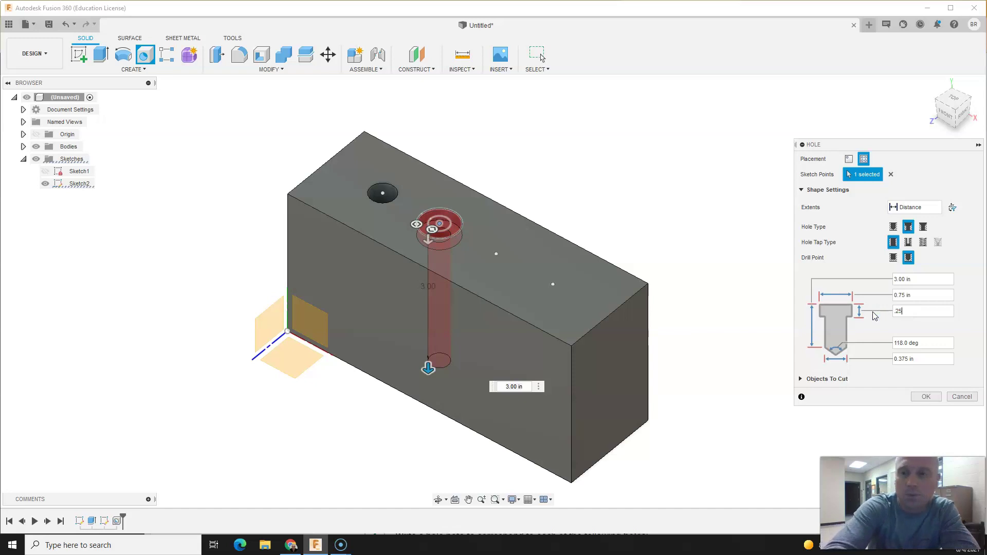
# - Set the counterbore hole's total depth to 2 in and create the hole
pyautogui.click(902, 303)
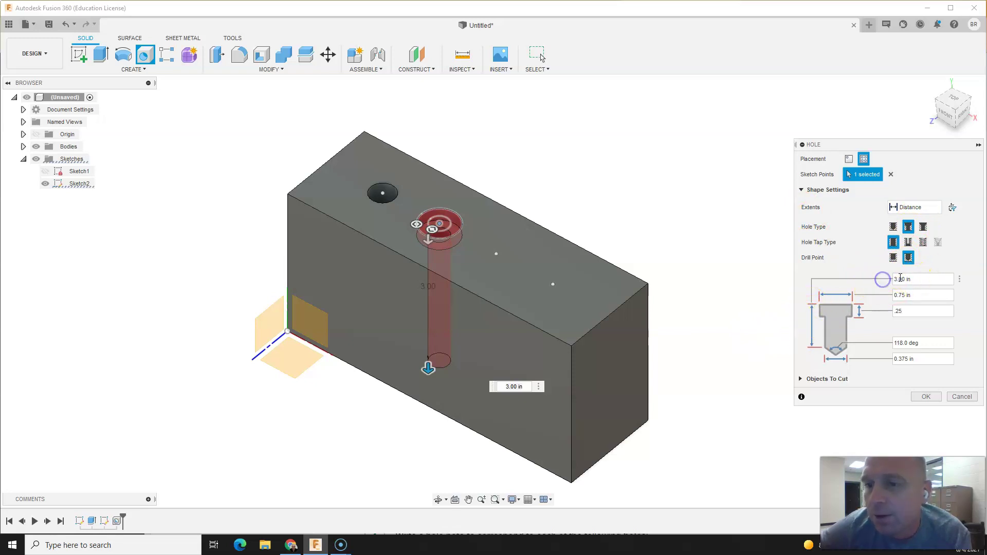
pyautogui.moveTo(906, 280); pyautogui.dragTo(891, 279)
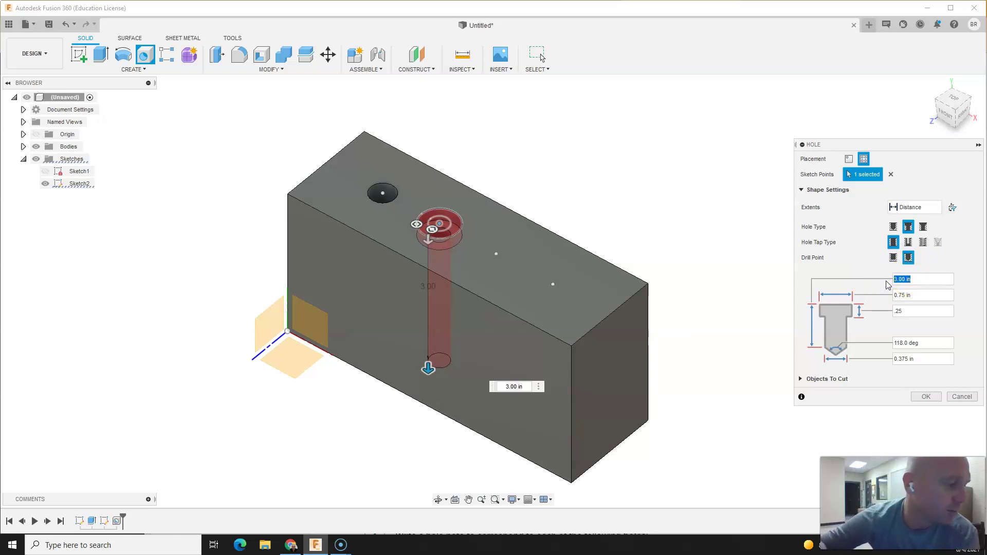
pyautogui.write('2')
pyautogui.press('Return')
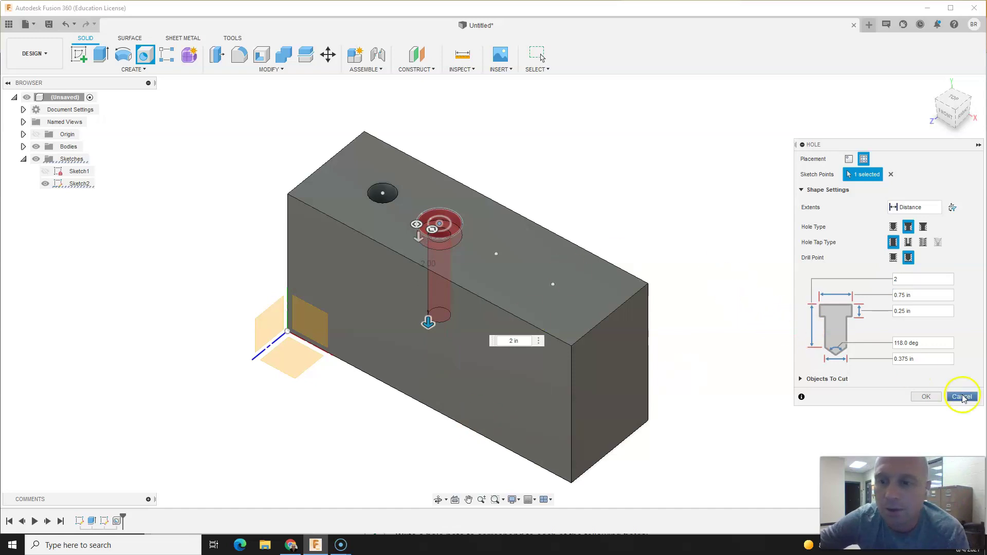
pyautogui.click(930, 396)
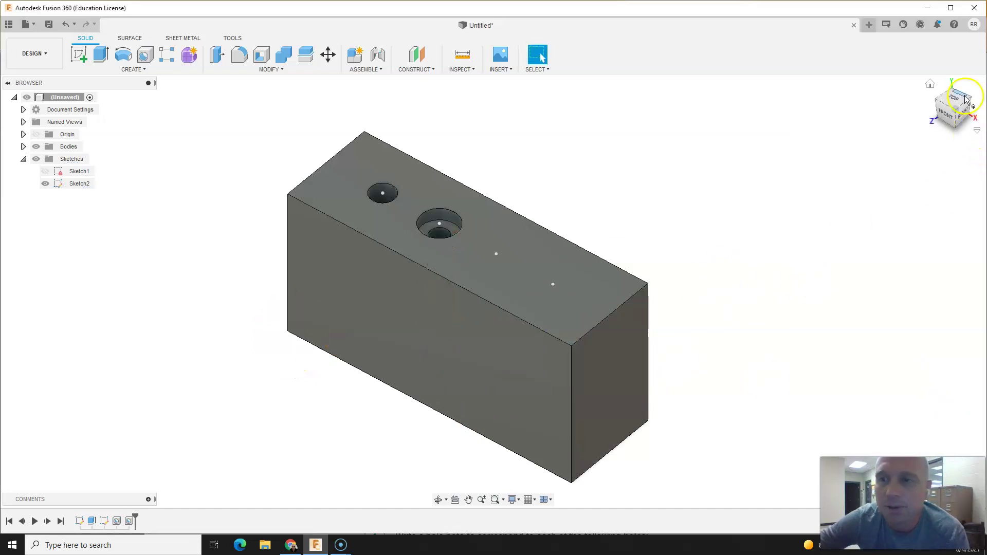
# - Place a countersink hole on the third sketch point and set its hole diameter to 0.25 in
pyautogui.moveTo(950, 106)
pyautogui.mouseDown()
pyautogui.moveTo(932, 134)
pyautogui.moveTo(903, 145)
pyautogui.moveTo(883, 123)
pyautogui.moveTo(906, 105)
pyautogui.moveTo(928, 118)
pyautogui.mouseUp()
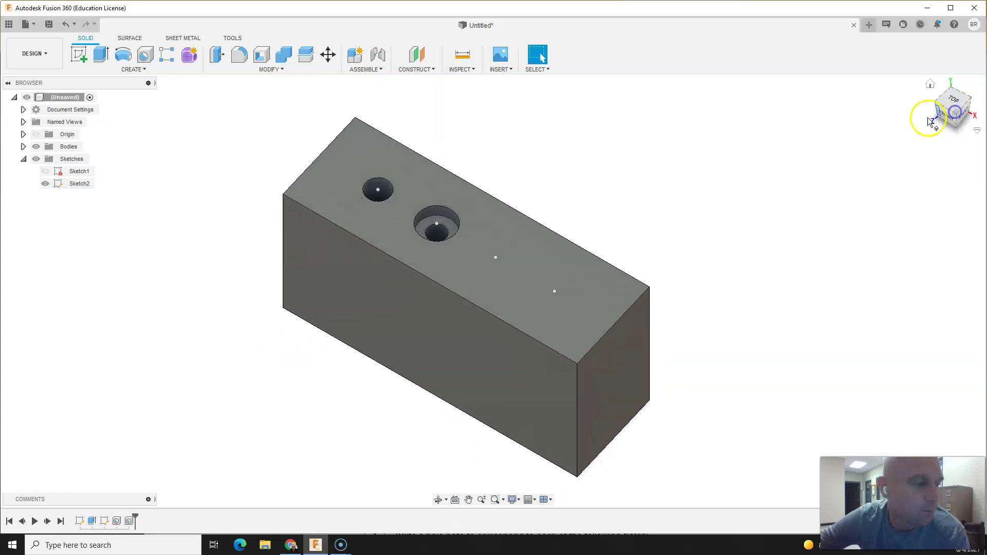
pyautogui.click(145, 56)
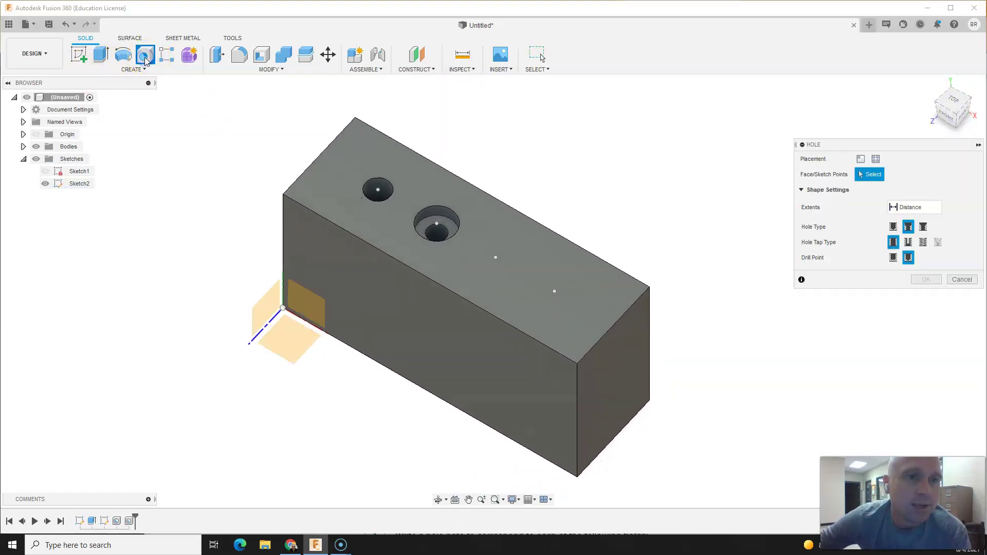
pyautogui.click(496, 257)
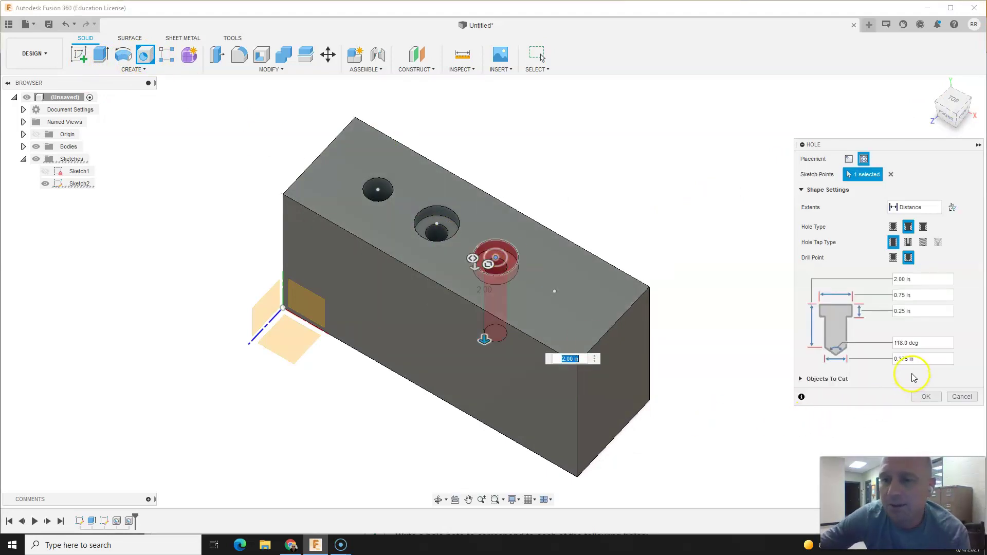
pyautogui.click(924, 228)
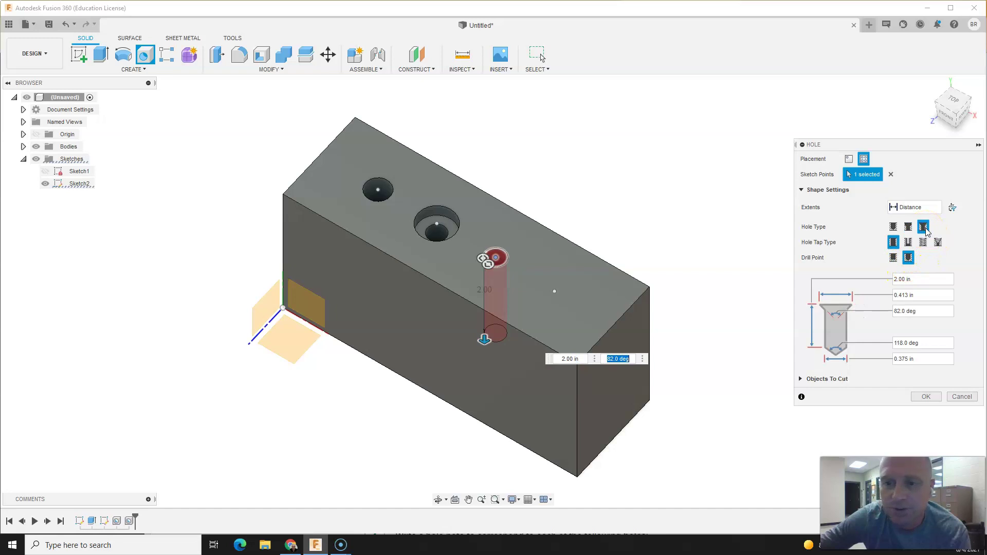
pyautogui.click(867, 358)
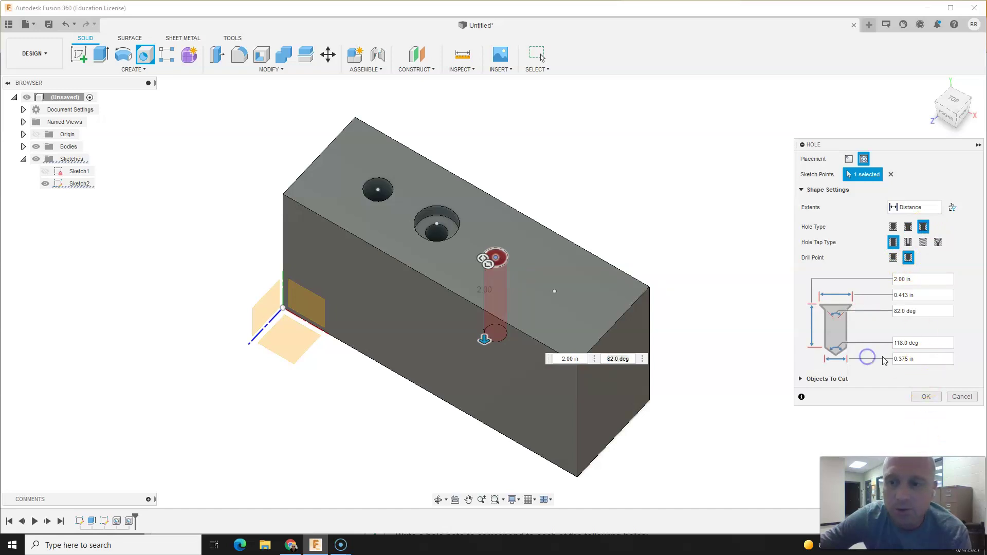
pyautogui.doubleClick(911, 361)
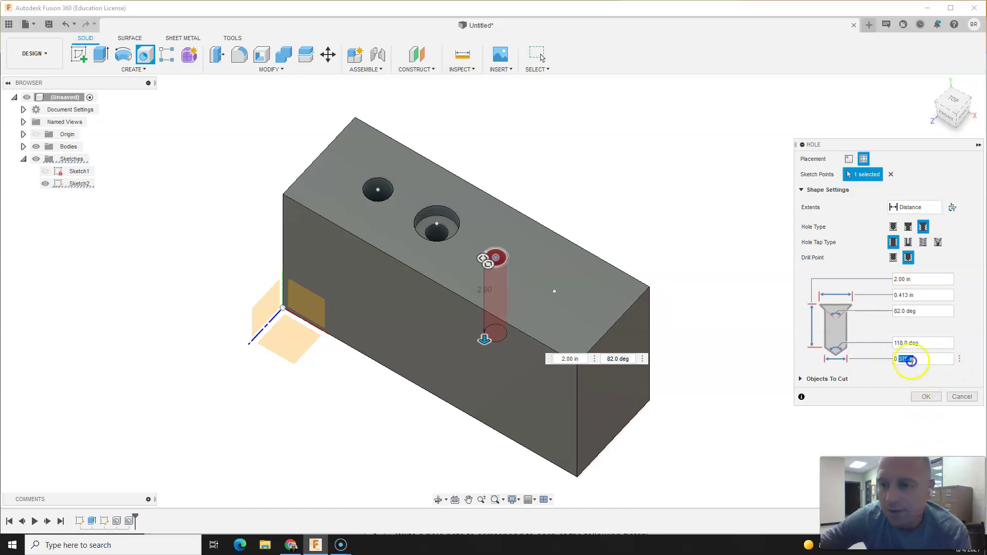
pyautogui.write('.25')
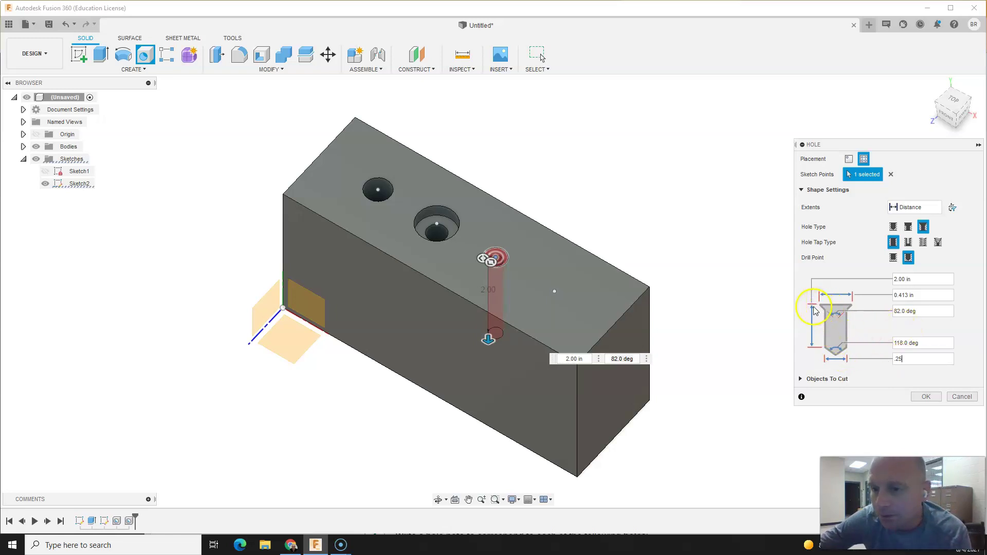
# - Set the countersink hole's depth to 2.25 in and its countersink diameter to 1 in, and create the hole
pyautogui.click(920, 280)
pyautogui.doubleClick(890, 280)
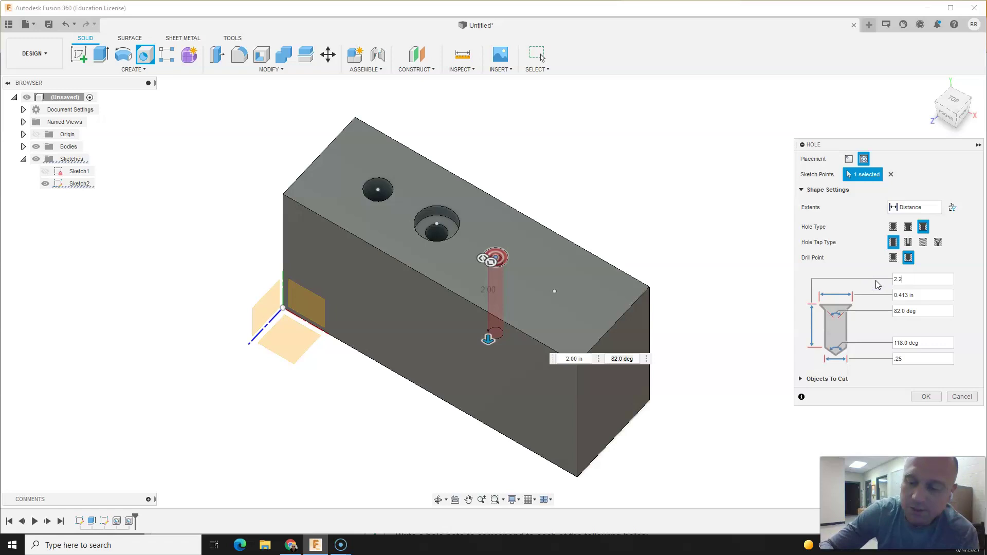
pyautogui.press('Return')
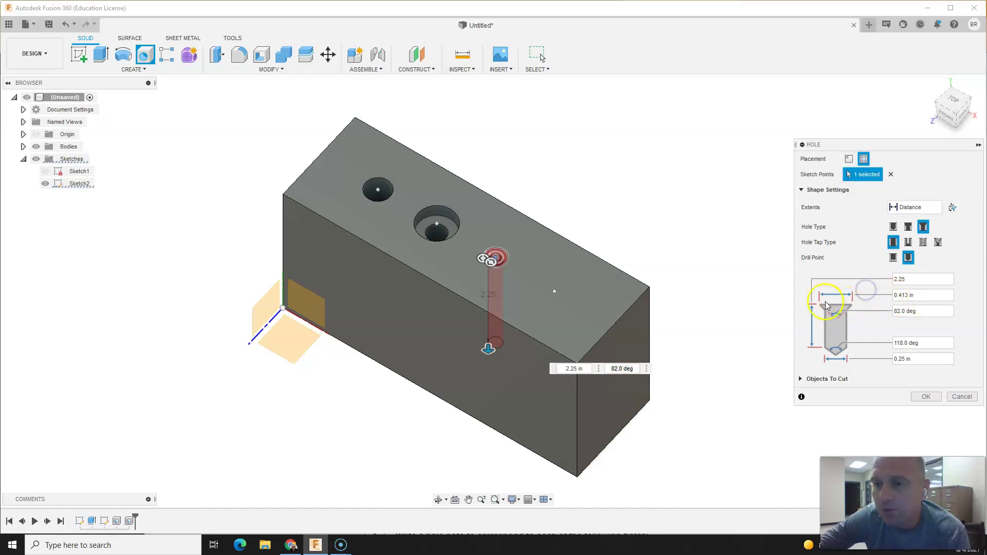
pyautogui.write('1')
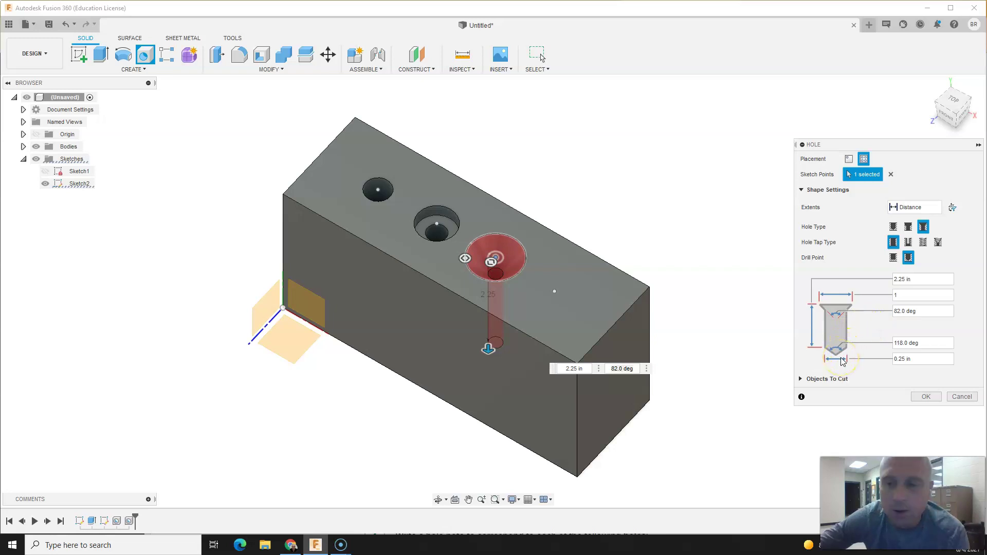
pyautogui.click(920, 397)
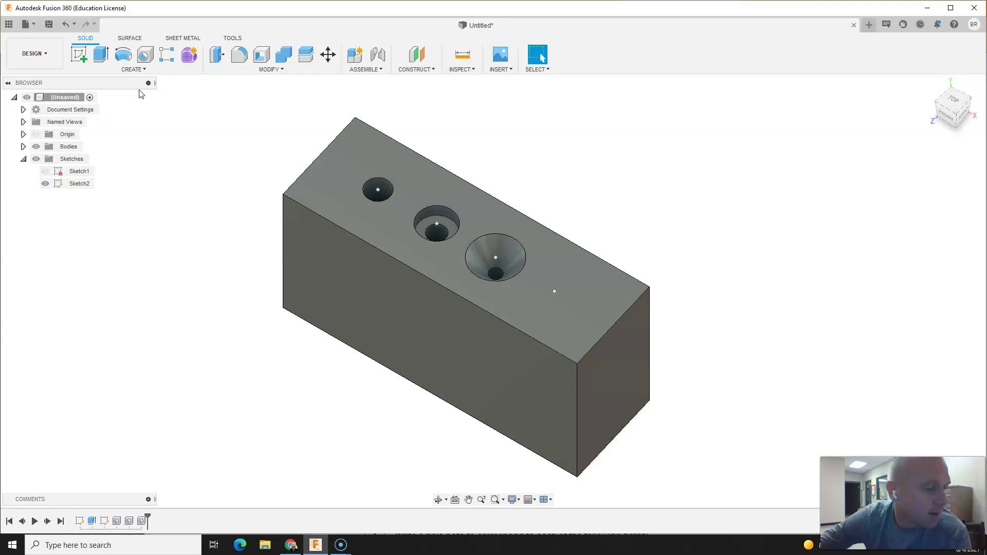
# - Place a counterbore hole on the fourth sketch point and set its hole diameter to 0.5 in
pyautogui.click(145, 55)
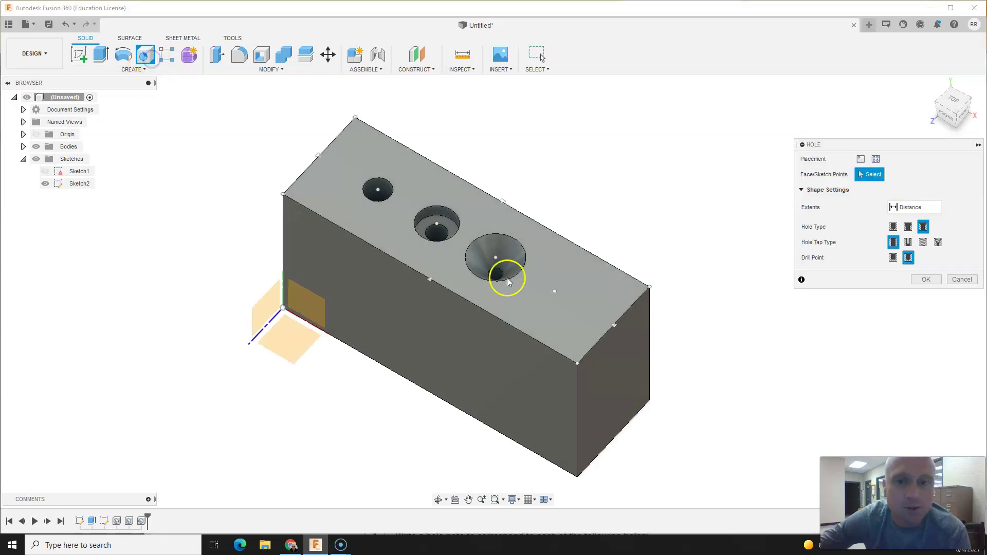
pyautogui.click(554, 291)
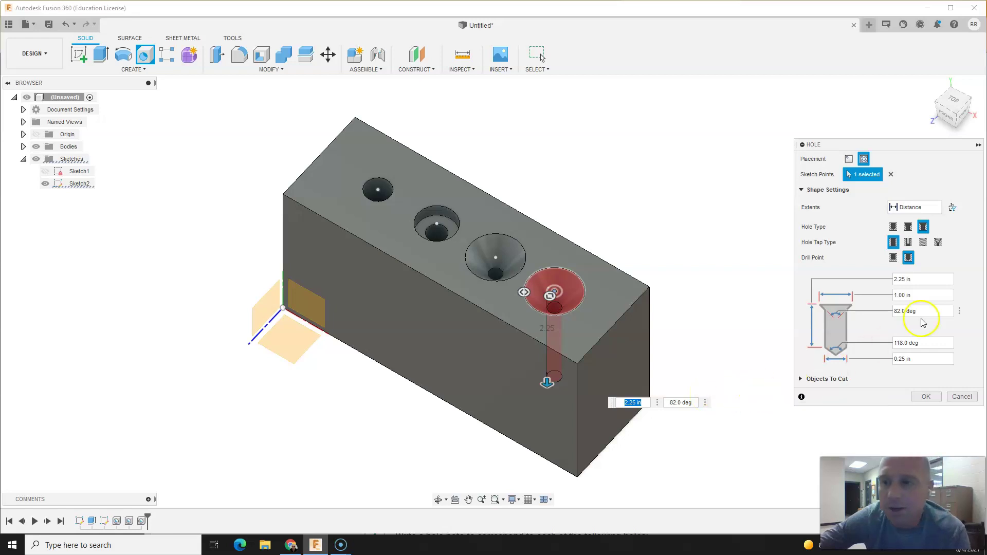
pyautogui.click(909, 227)
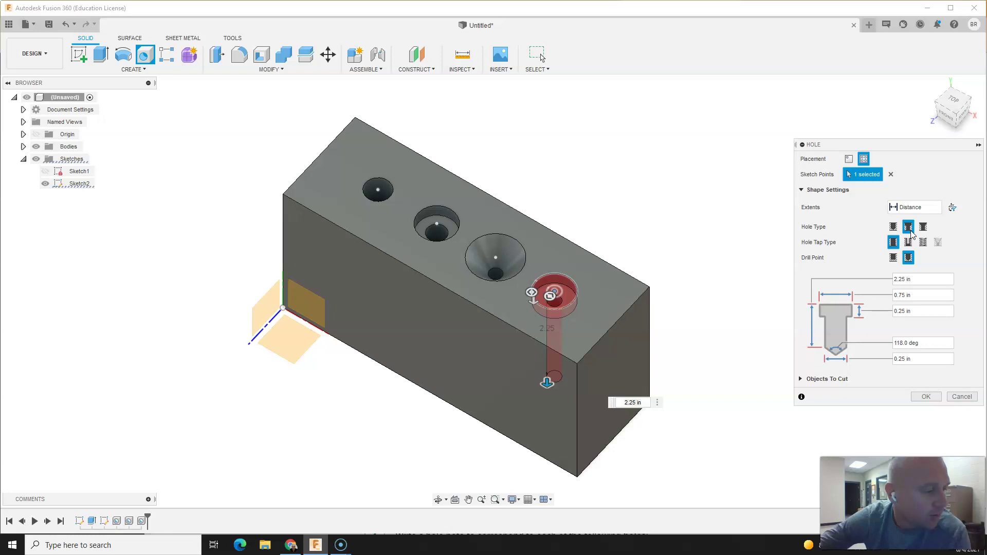
pyautogui.click(903, 359)
pyautogui.doubleClick(903, 359)
pyautogui.press('BackSpace')
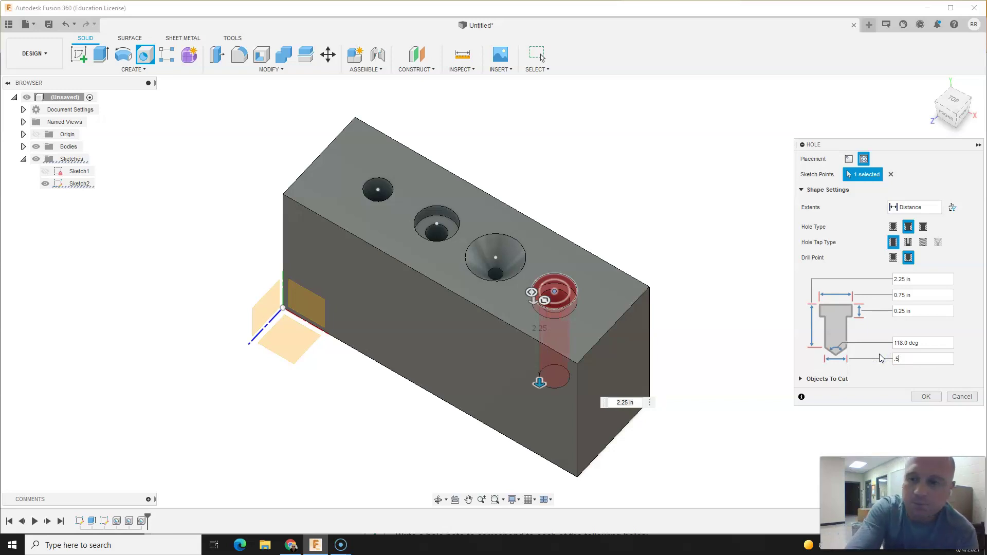
# - Set the fourth hole's counterbore depth to 0.625 in and its extents to All, and create the hole
pyautogui.click(941, 344)
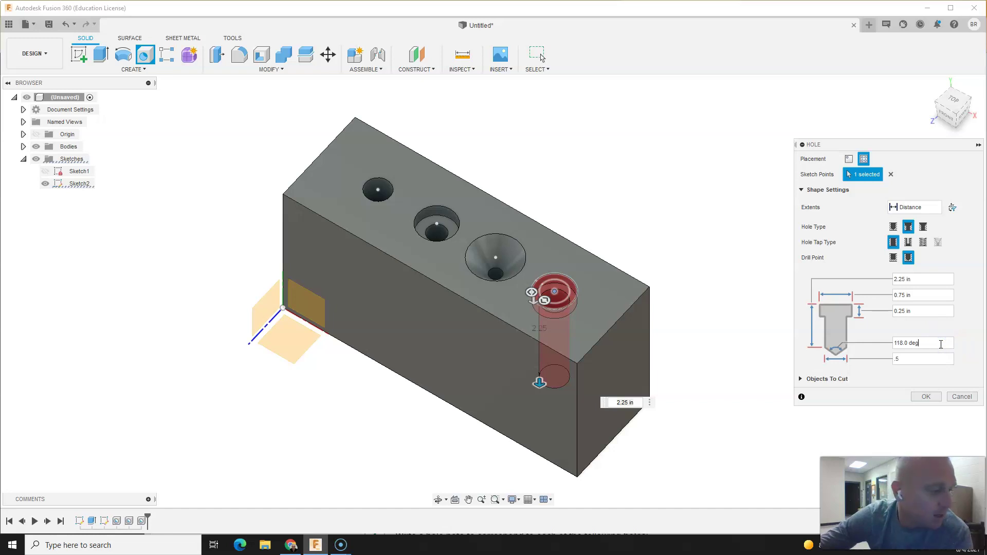
pyautogui.click(923, 296)
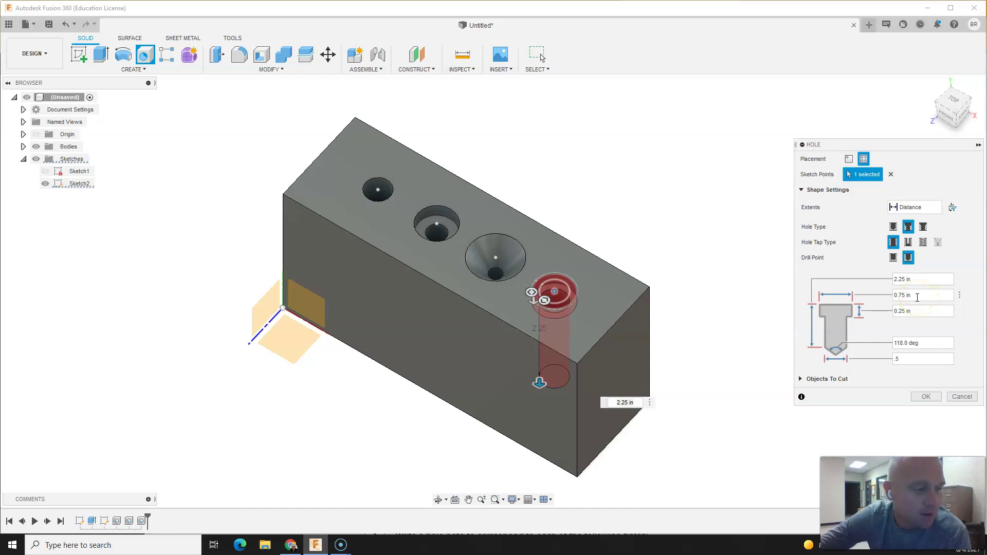
pyautogui.click(915, 311)
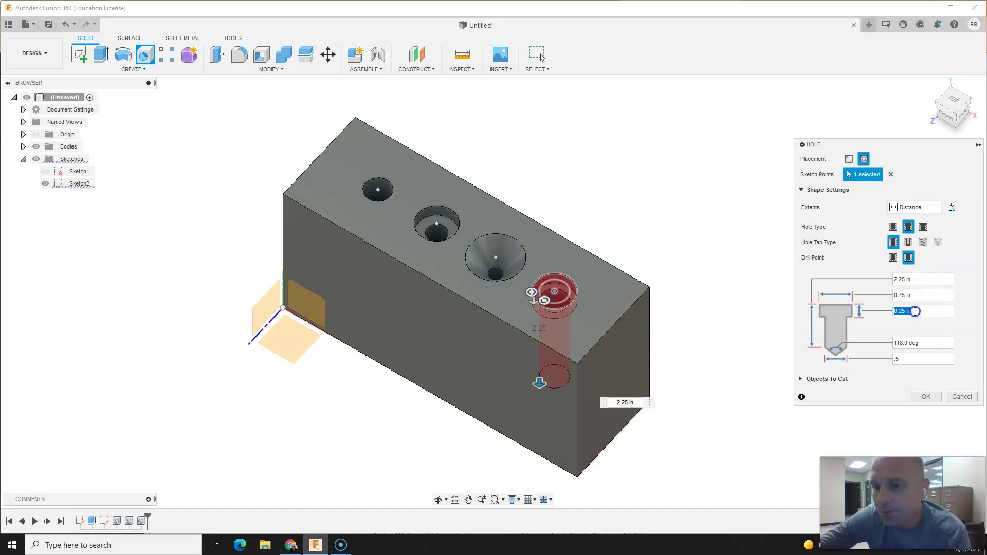
pyautogui.press('BackSpace')
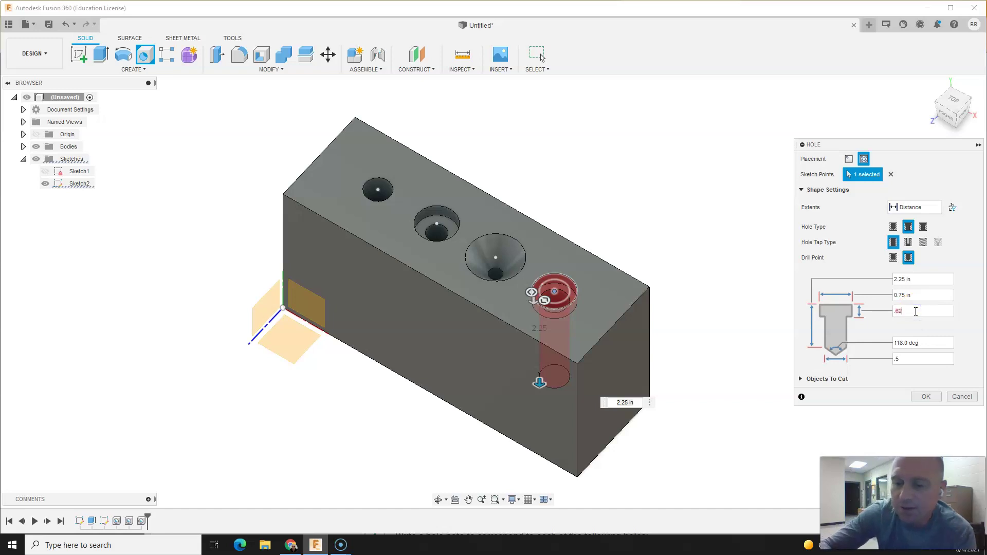
pyautogui.press('Return')
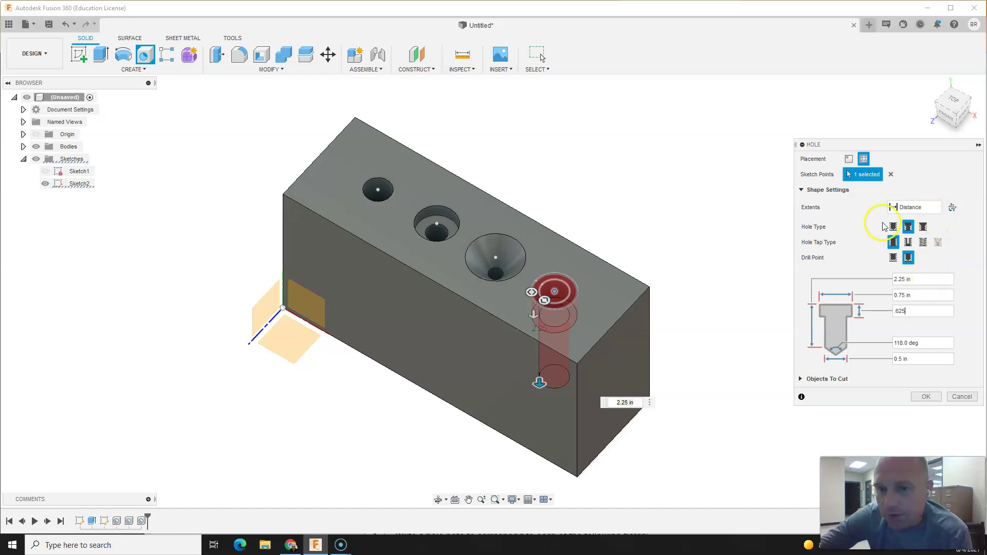
pyautogui.click(929, 207)
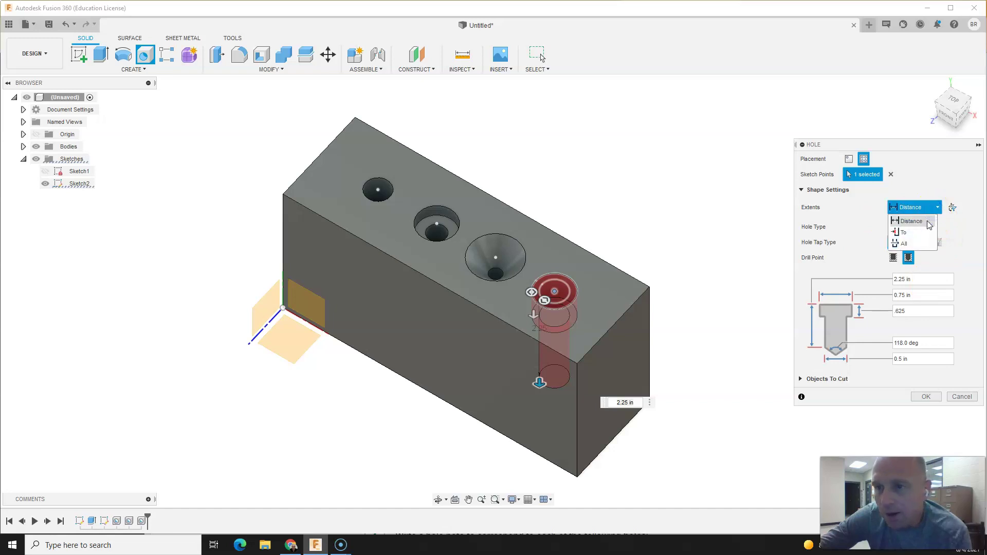
pyautogui.click(918, 244)
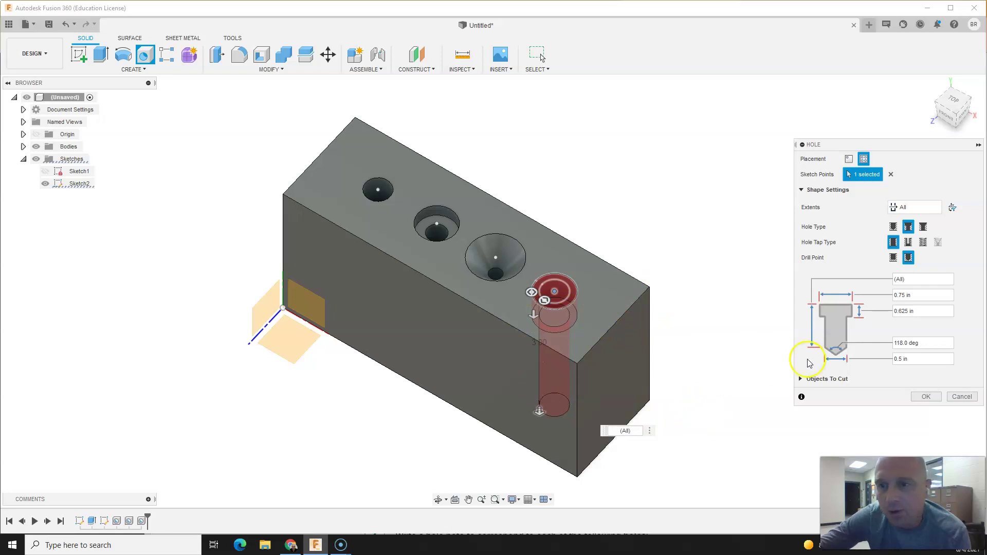
pyautogui.click(926, 397)
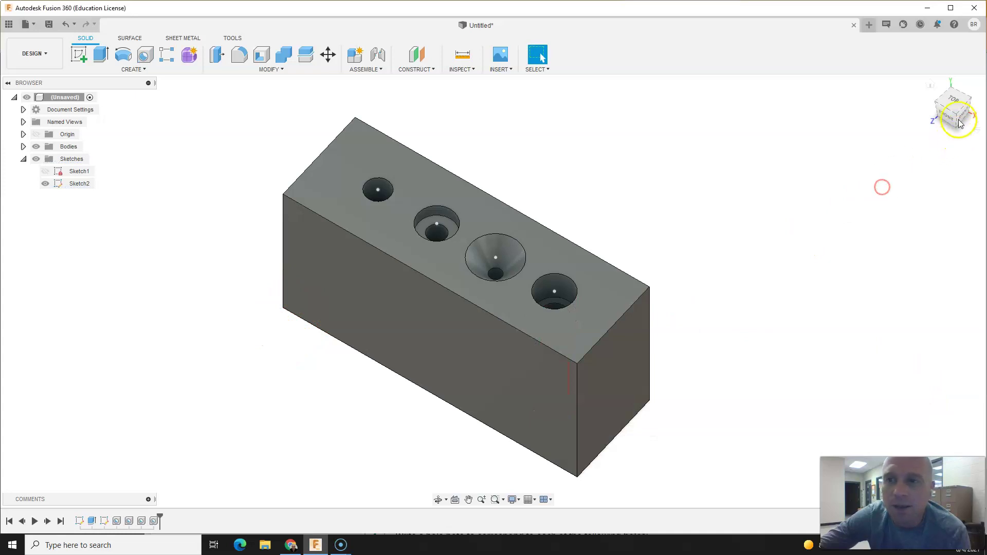
# - Hide Sketch2 so its hole points no longer show on the block, and collapse the list of sketches
pyautogui.moveTo(949, 108)
pyautogui.keyDown('shift'); pyautogui.mouseDown(button='middle')
pyautogui.moveTo(930, 127)
pyautogui.moveTo(880, 141)
pyautogui.moveTo(879, 132)
pyautogui.moveTo(936, 114)
pyautogui.moveTo(926, 123)
pyautogui.moveTo(915, 111)
pyautogui.moveTo(931, 120)
pyautogui.mouseUp(button='middle'); pyautogui.keyUp('shift')
pyautogui.click(23, 159)
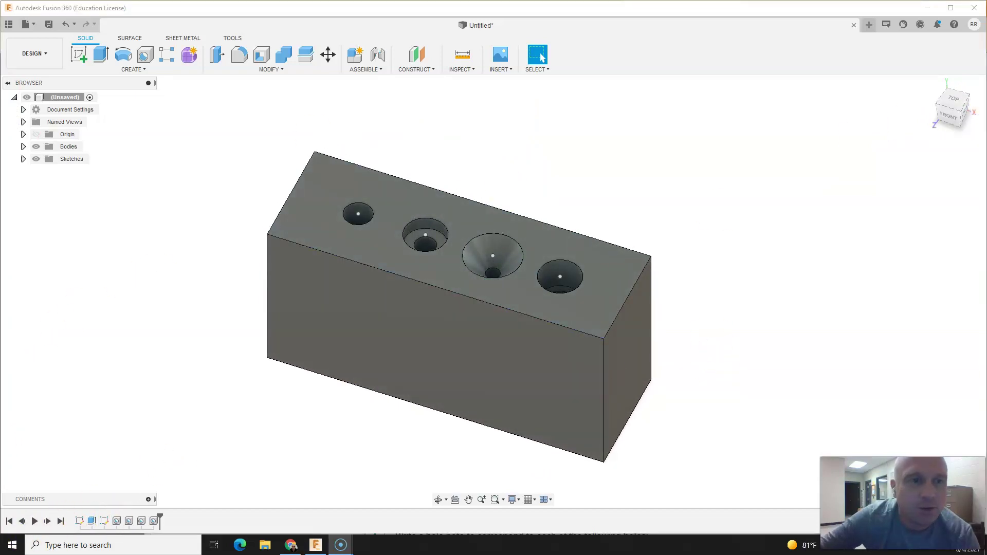
pyautogui.click(23, 158)
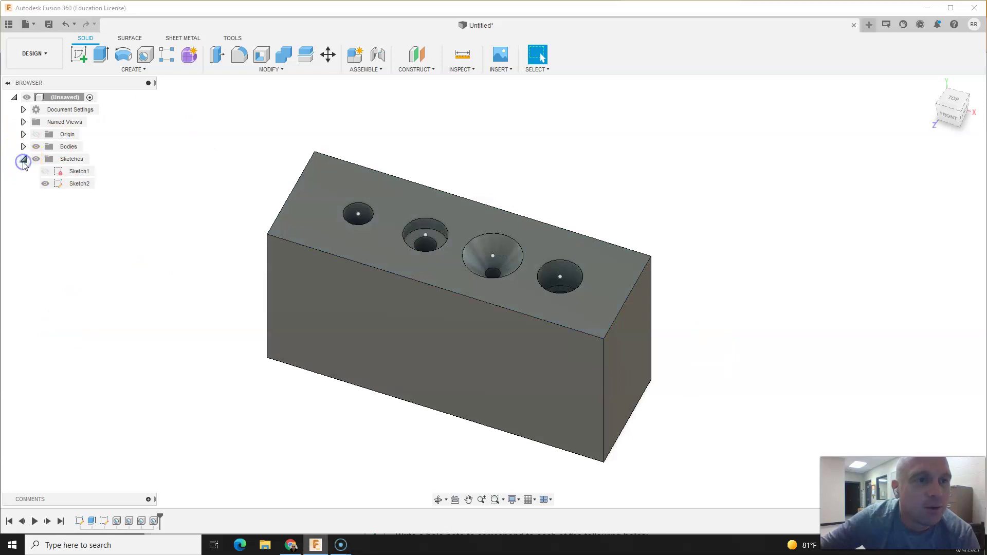
pyautogui.click(45, 184)
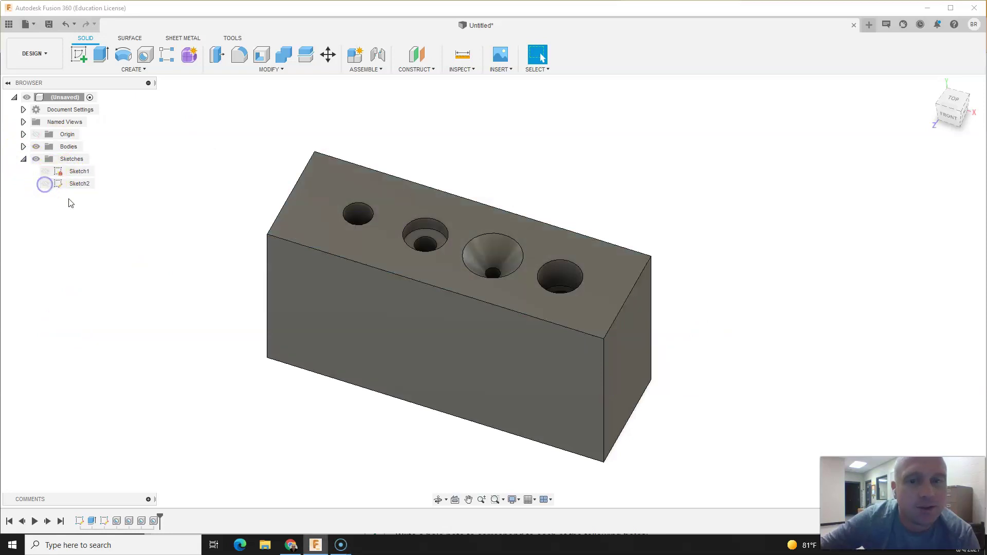
pyautogui.click(23, 159)
pyautogui.click(24, 159)
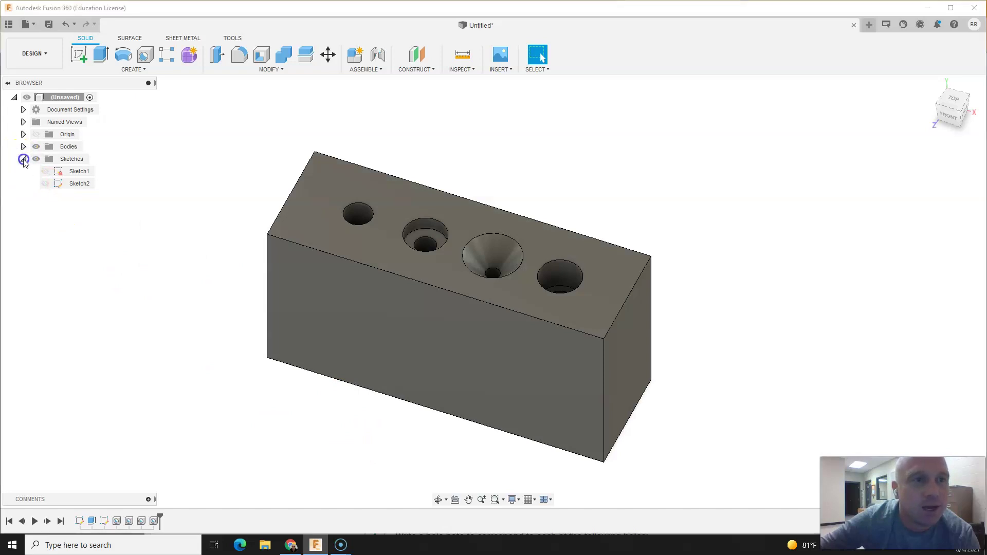
pyautogui.rightClick(69, 149)
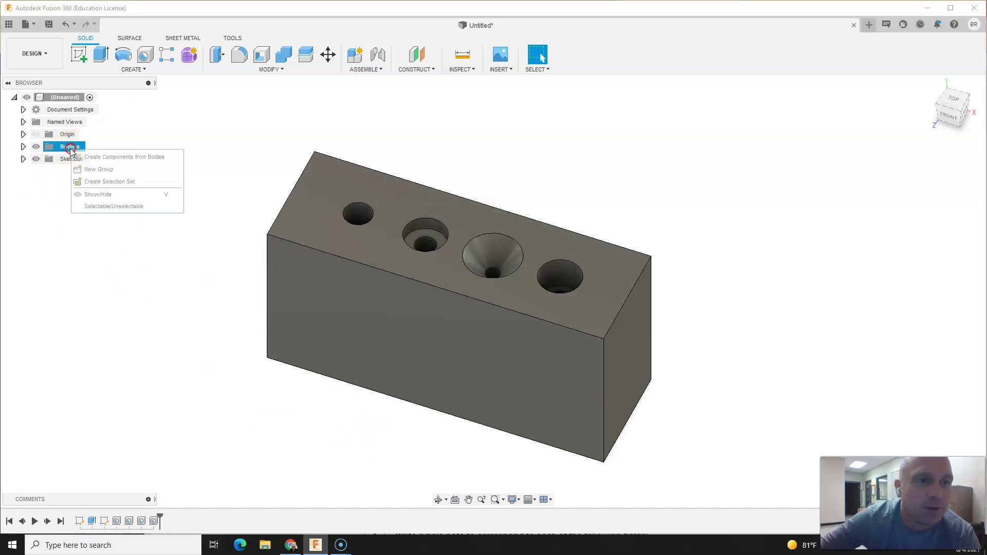
pyautogui.press('Escape')
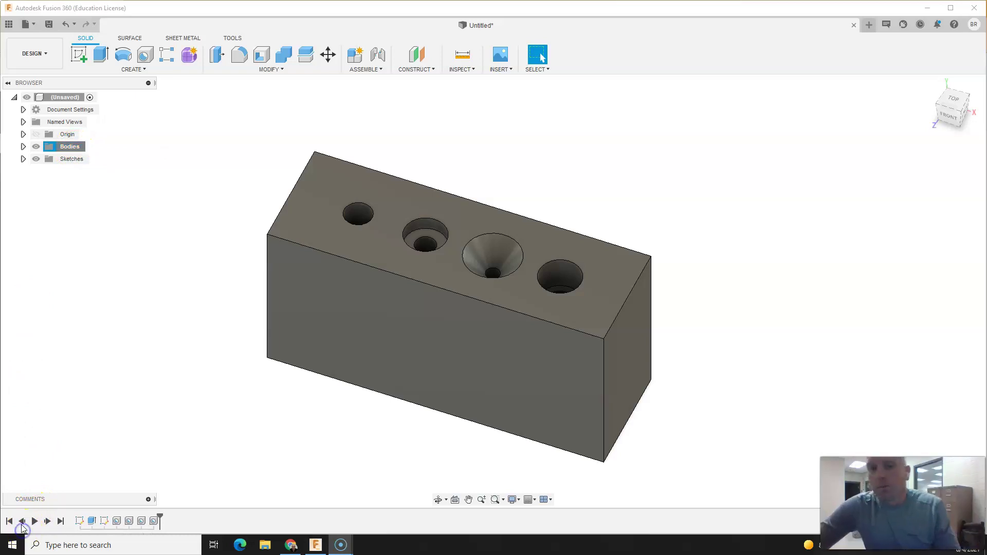
# - Start a drawing from the design and save the design as ITT_HoleBlock_BR in the Newton_CTE > IIT location
pyautogui.click(45, 64)
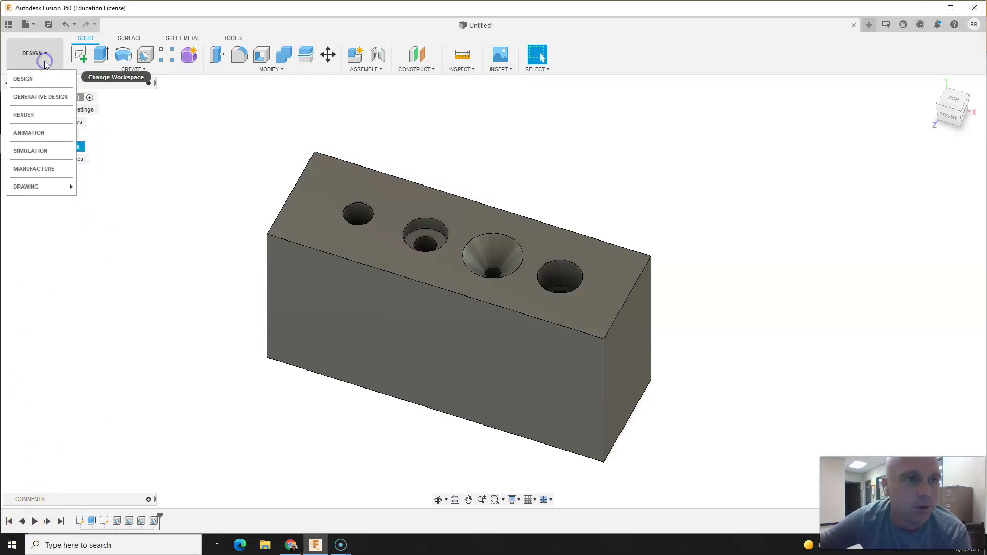
pyautogui.click(36, 185)
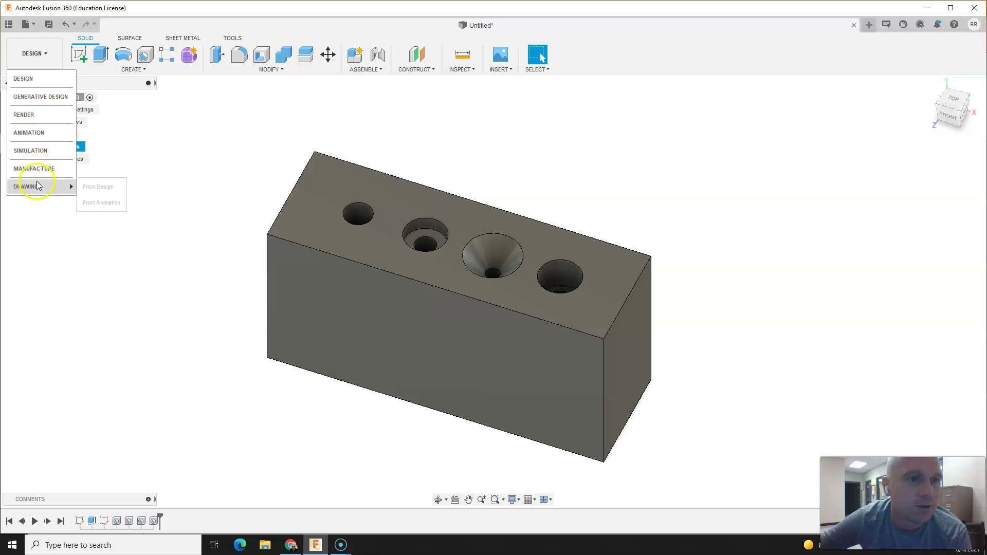
pyautogui.click(97, 186)
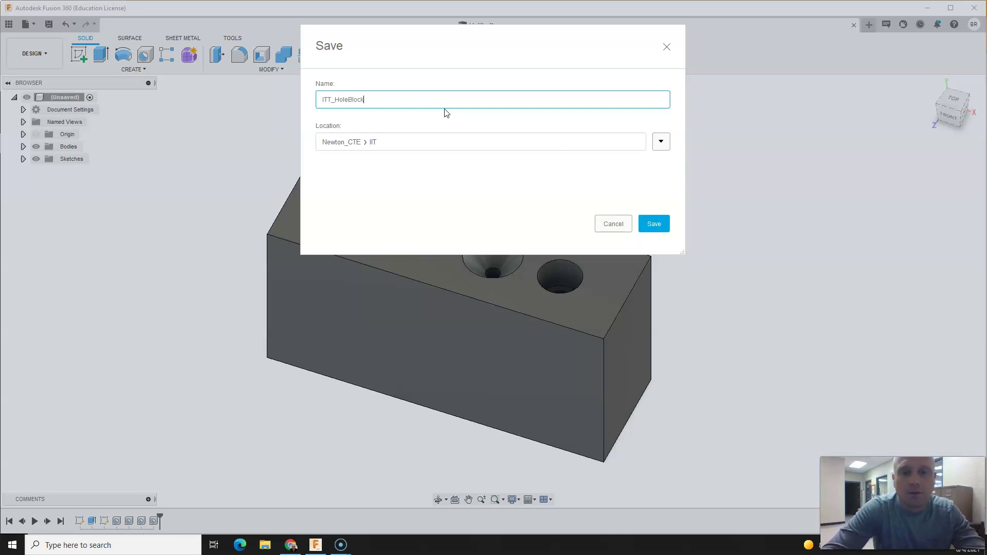
pyautogui.write('R')
pyautogui.click(651, 227)
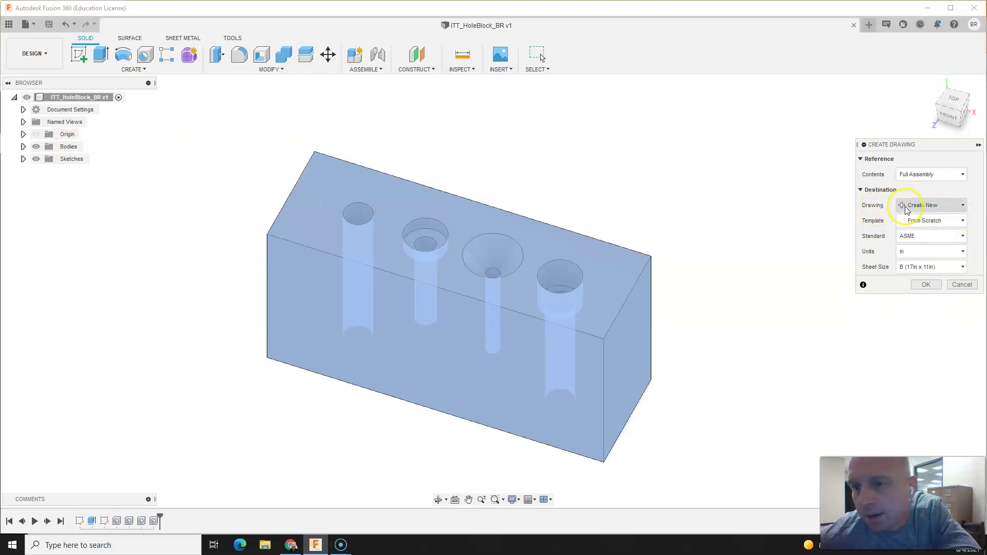
# - Create a new drawing of the full assembly using the TitleBlock_CTE_A template
pyautogui.click(933, 222)
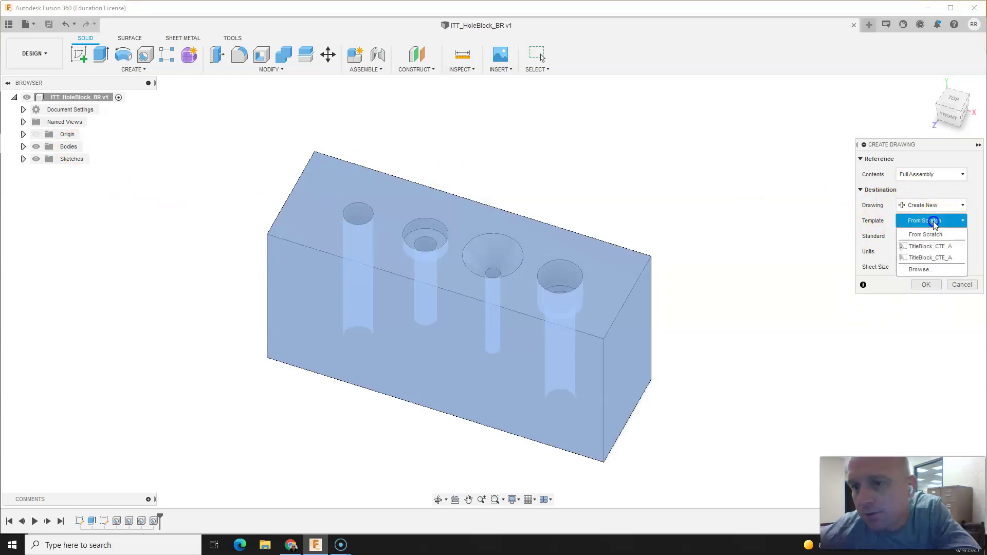
pyautogui.click(949, 258)
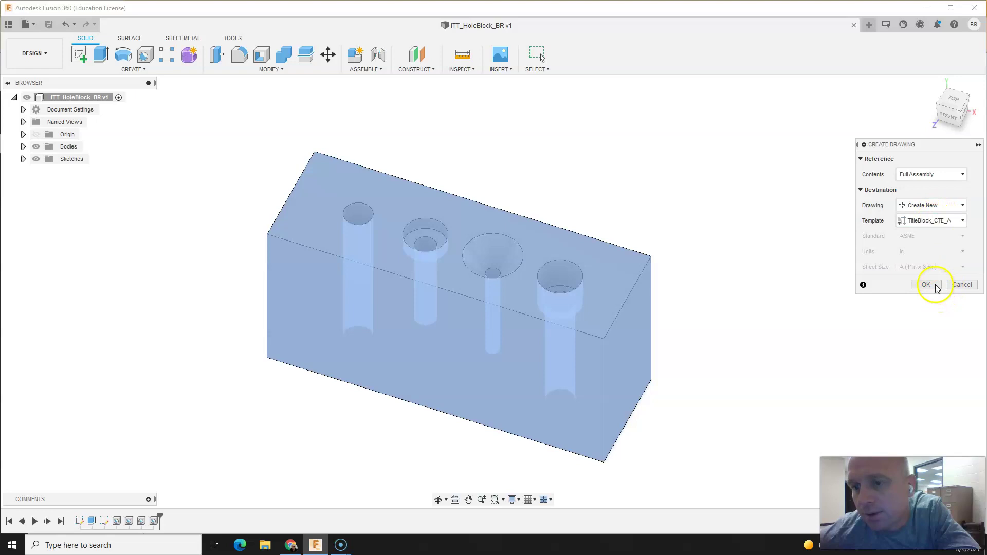
pyautogui.click(936, 286)
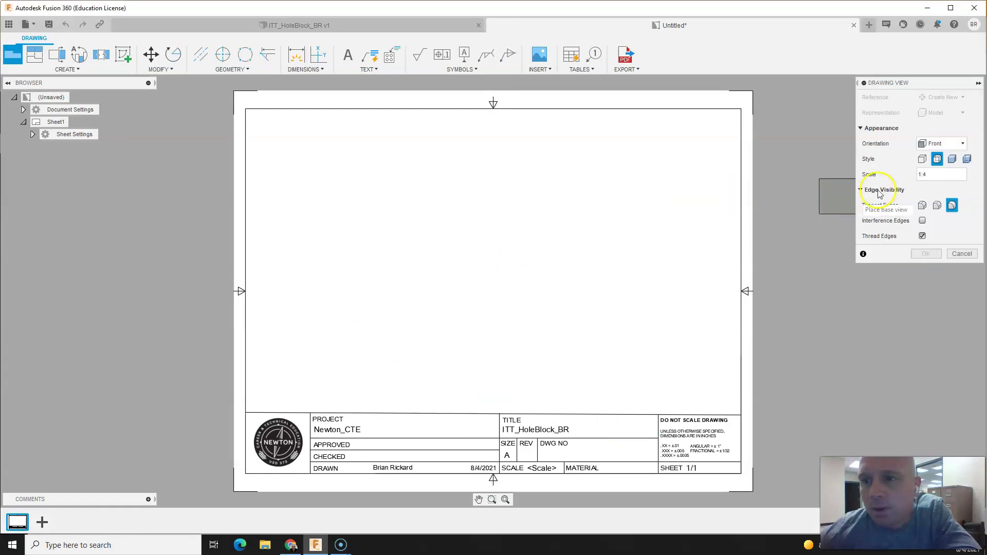
# - Place a base view of the block with Top orientation at 1:2 scale, centred in the upper part of the sheet
pyautogui.doubleClick(928, 176)
pyautogui.write('2')
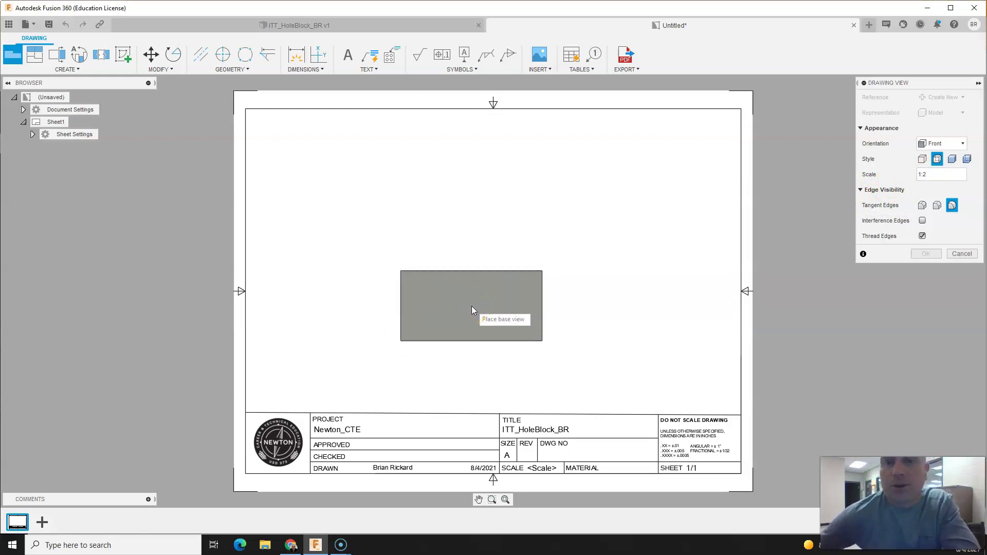
pyautogui.moveTo(472, 309); pyautogui.dragTo(710, 234)
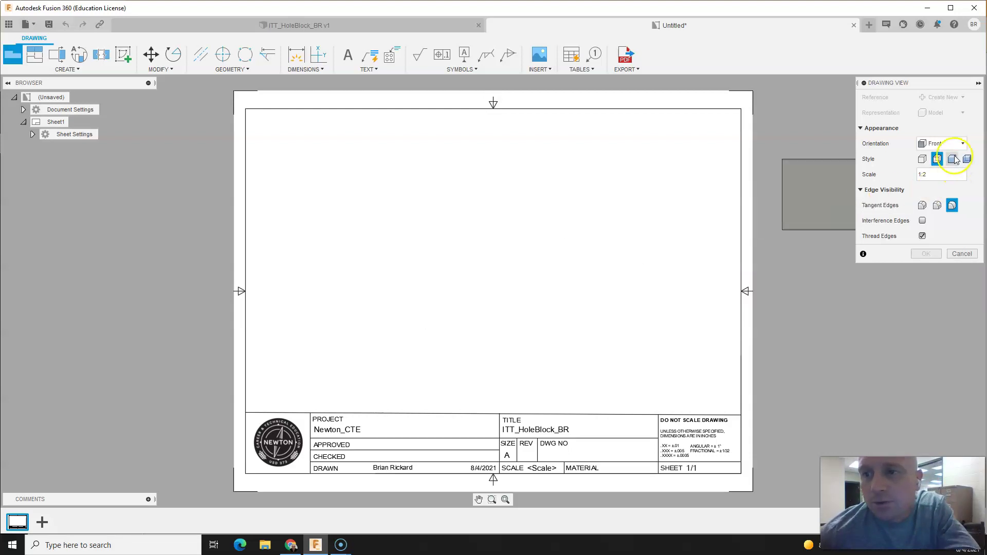
pyautogui.click(947, 145)
pyautogui.click(945, 157)
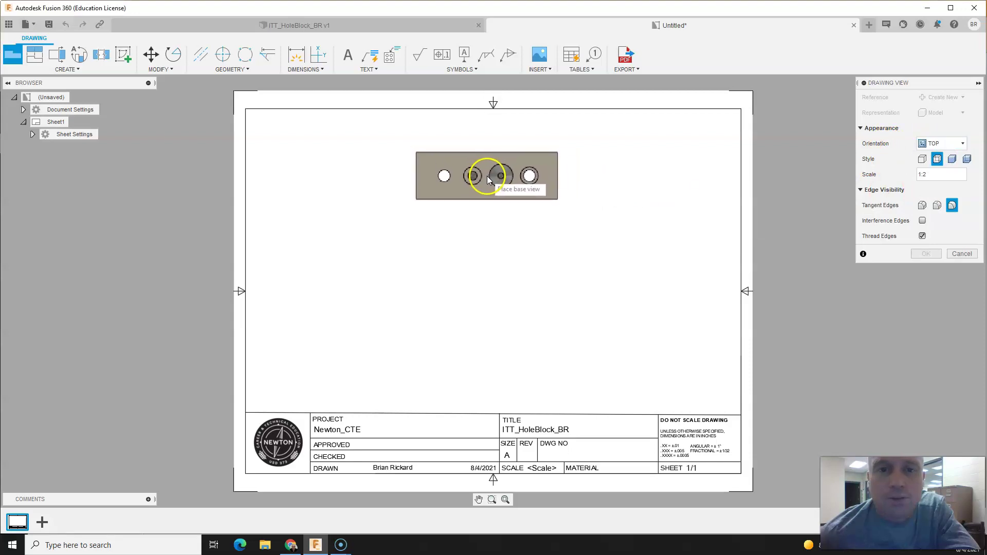
pyautogui.click(486, 176)
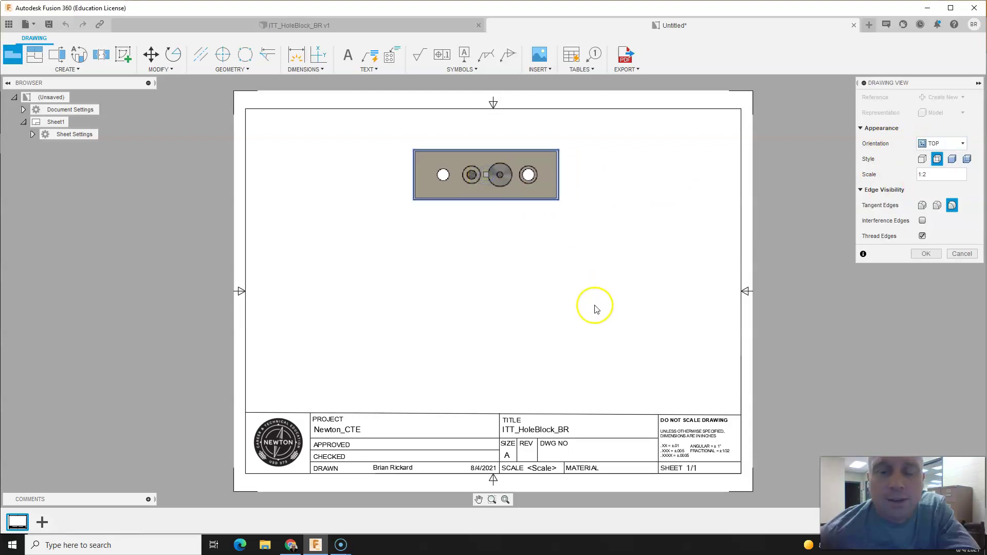
pyautogui.click(926, 254)
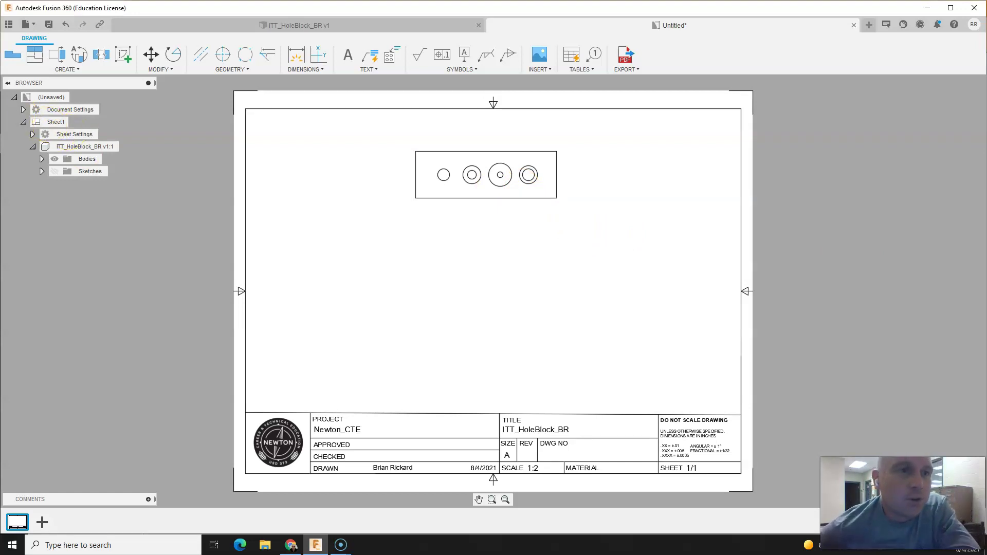
pyautogui.click(58, 55)
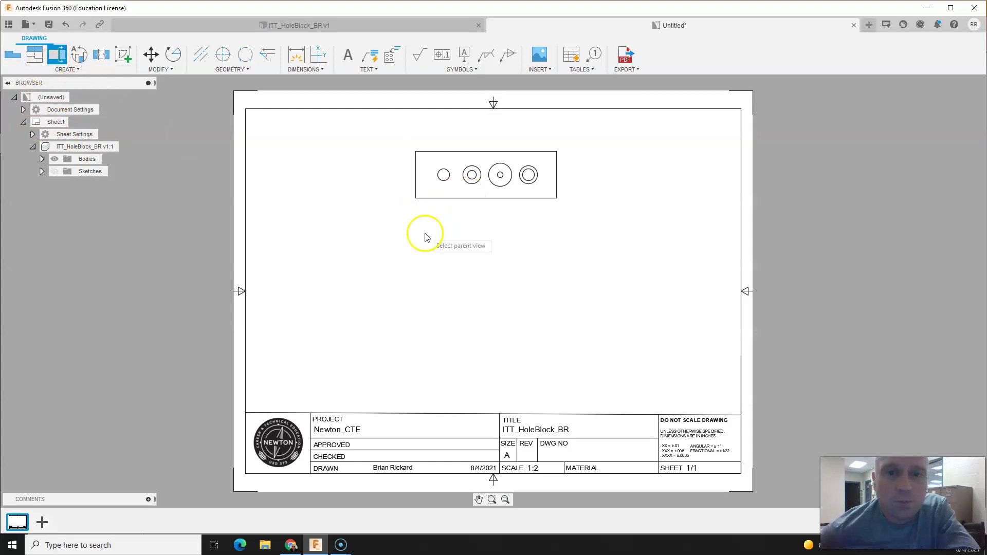
pyautogui.click(411, 164)
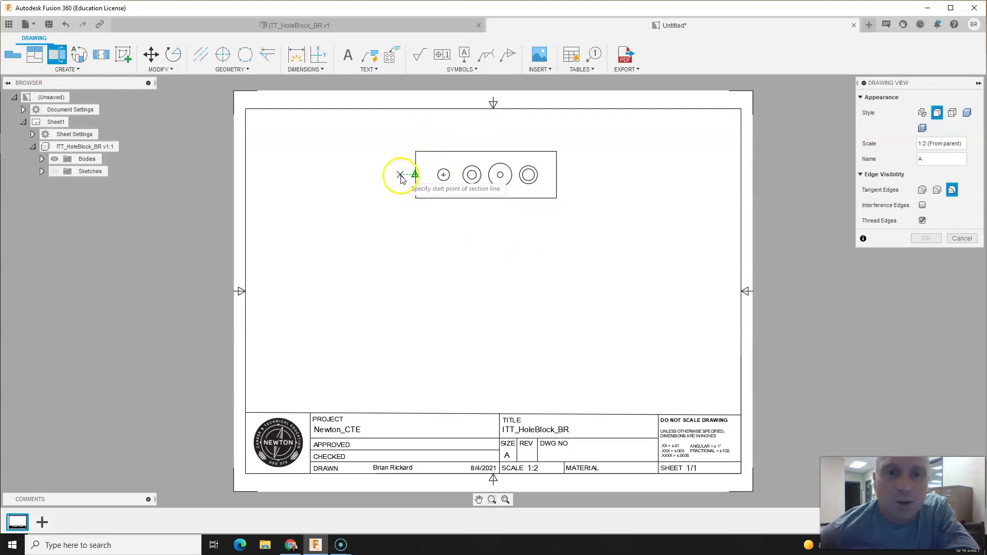
pyautogui.click(24, 528)
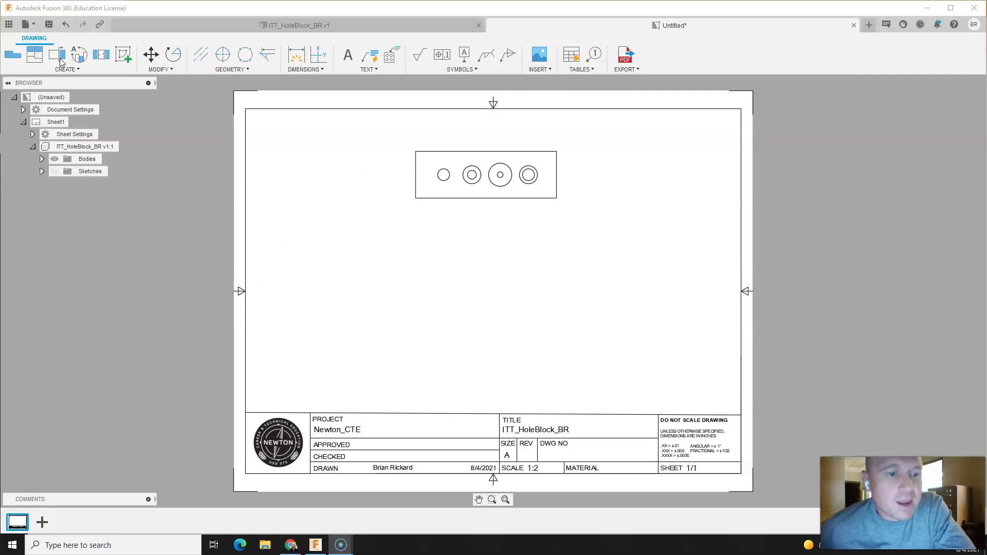
# - Create section view A-A from a horizontal cutting line through all four hole centres of the top view, placed below that view
pyautogui.click(59, 60)
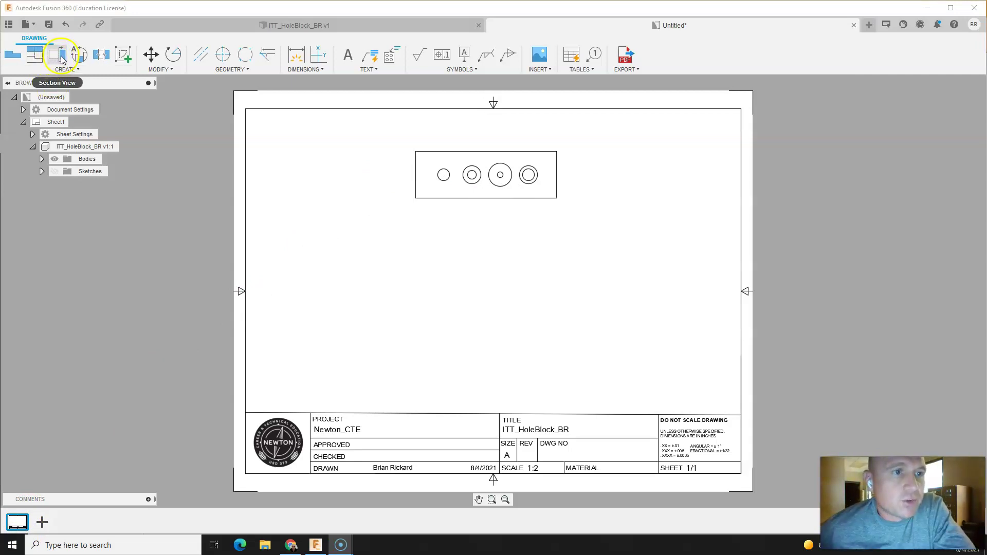
pyautogui.click(431, 200)
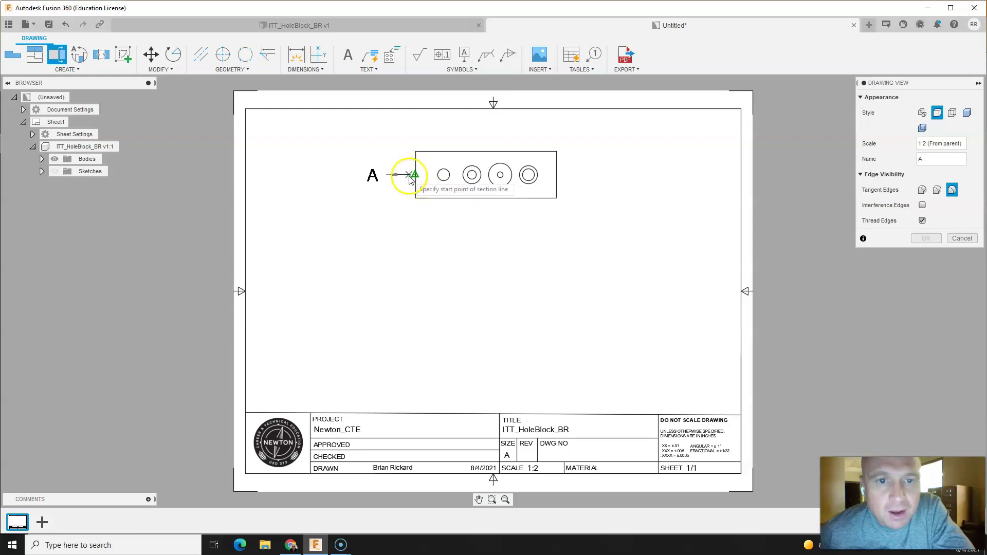
pyautogui.click(396, 176)
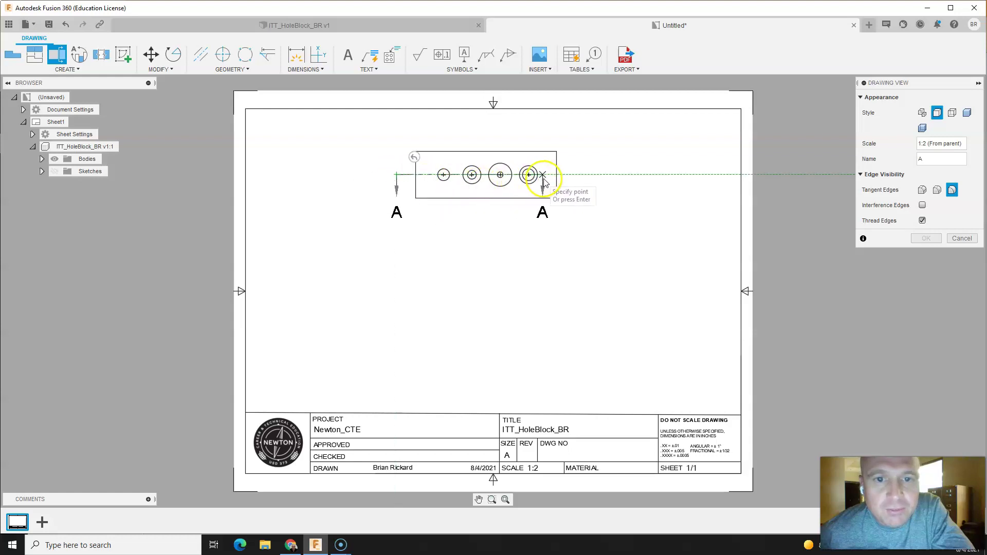
pyautogui.click(579, 175)
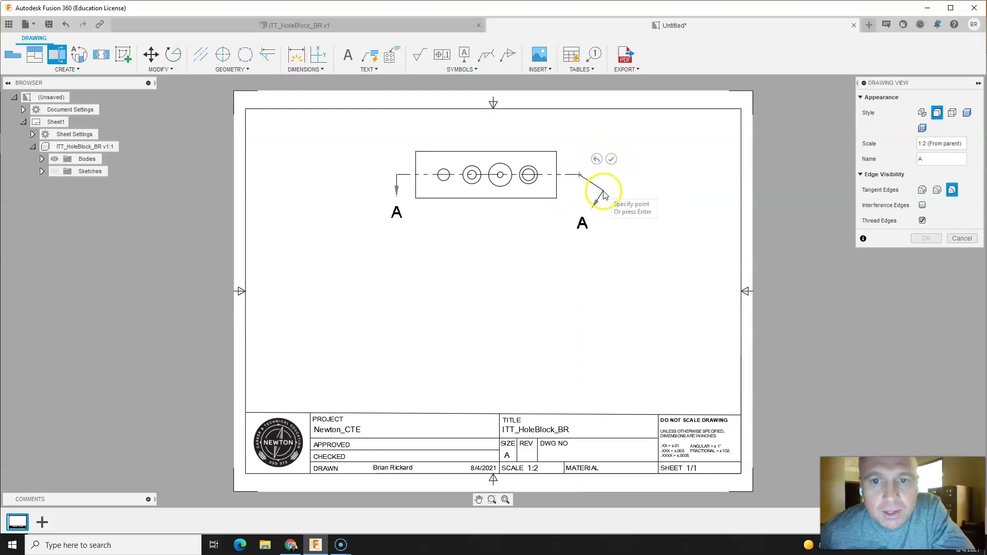
pyautogui.click(610, 159)
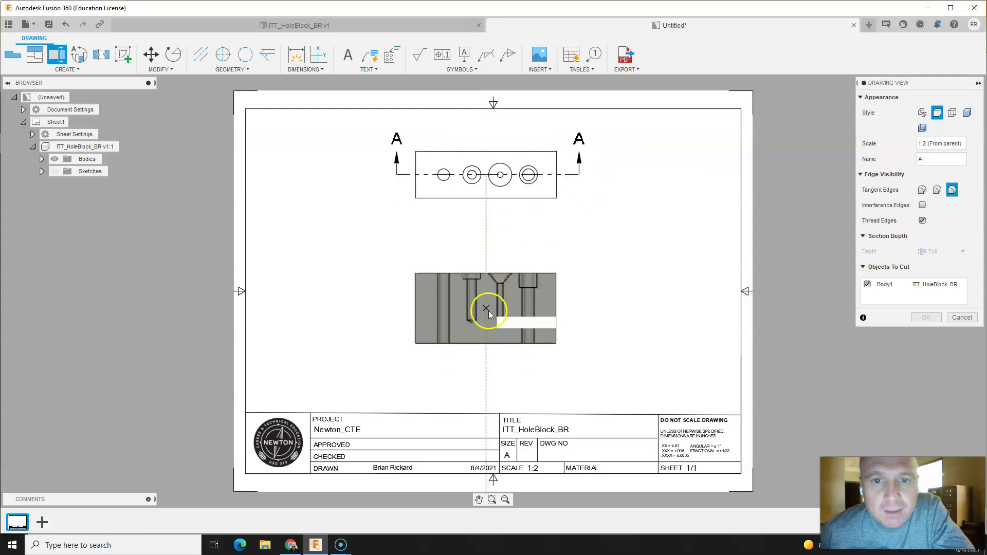
pyautogui.click(486, 323)
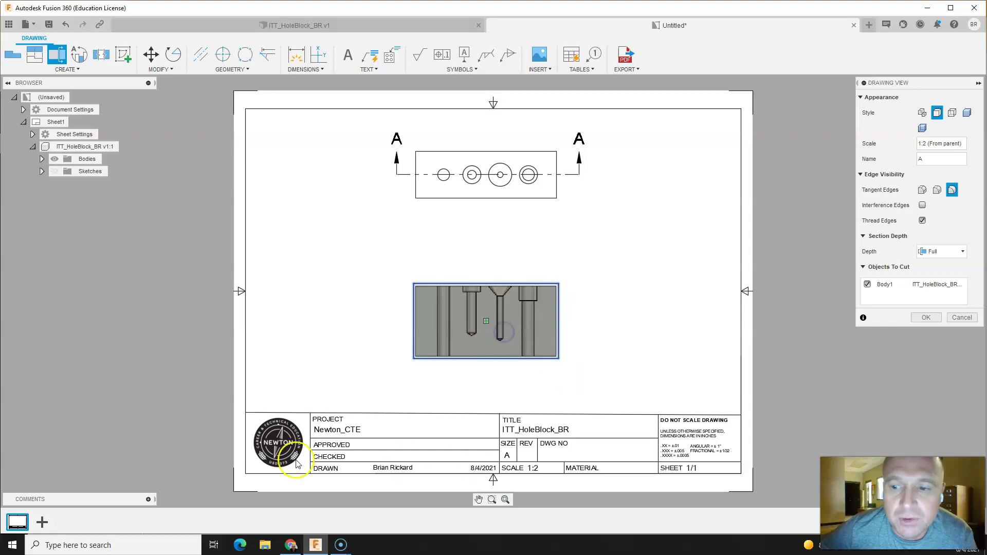
pyautogui.press('Return')
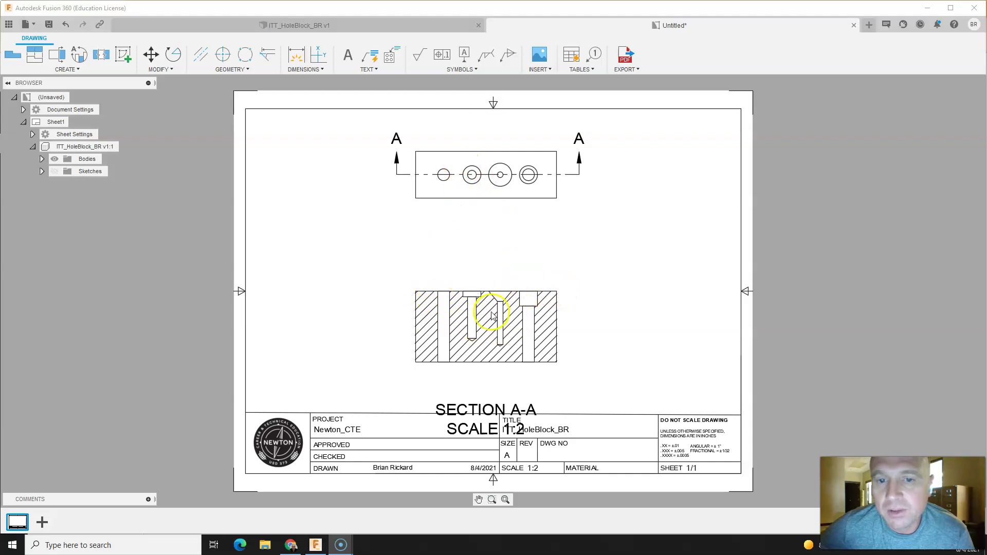
# - Reposition the section view below the top view so that its label clears the title block
pyautogui.moveTo(524, 315); pyautogui.dragTo(551, 304)
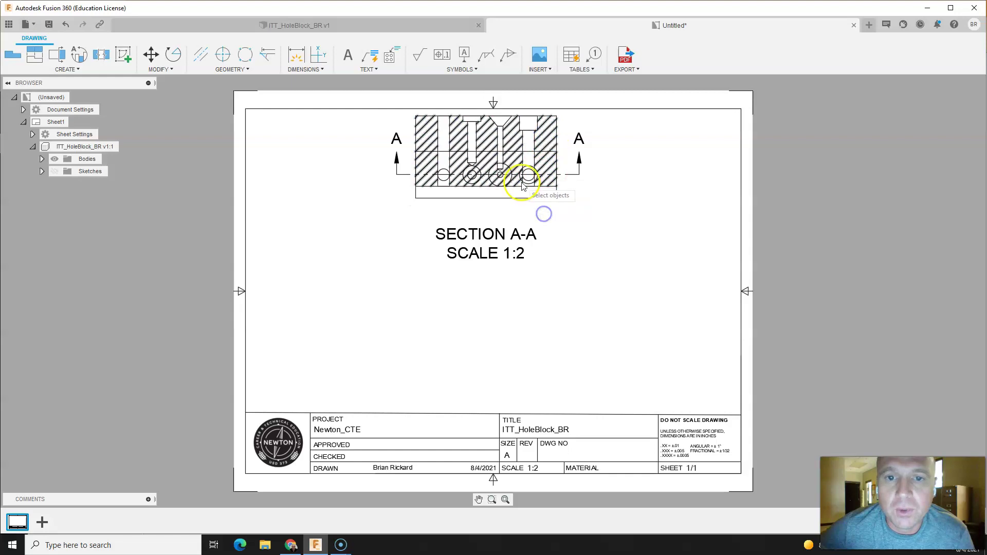
pyautogui.click(507, 199)
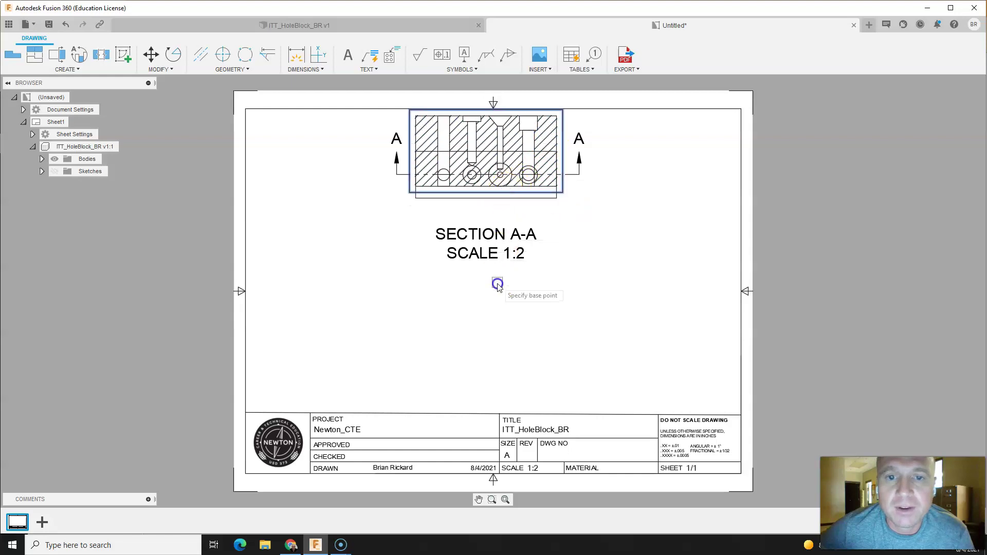
pyautogui.press('Escape')
pyautogui.click(559, 184)
pyautogui.moveTo(565, 191); pyautogui.dragTo(554, 326)
# - Move the section label up and place it directly beneath the section view
pyautogui.click(500, 376)
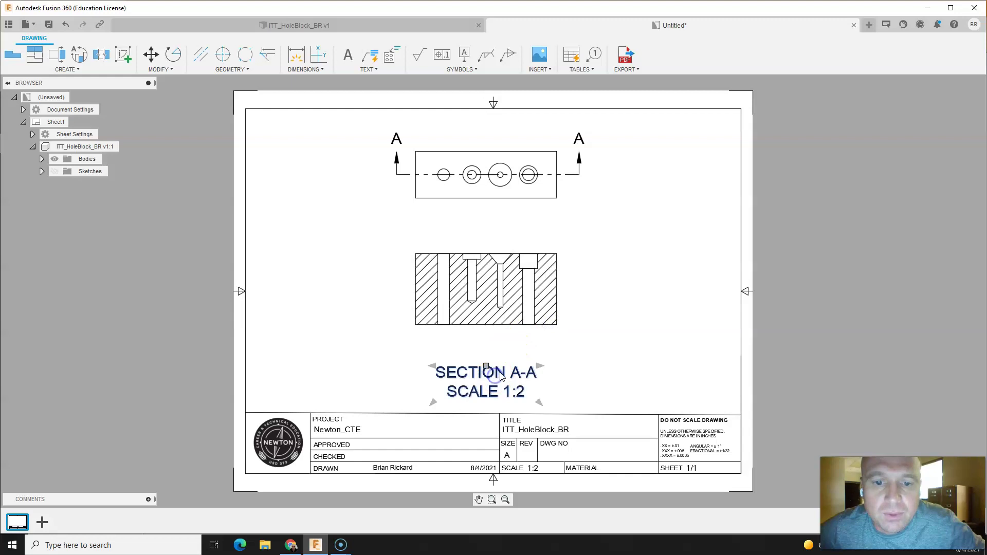
pyautogui.moveTo(486, 368); pyautogui.dragTo(488, 343)
pyautogui.click(541, 314)
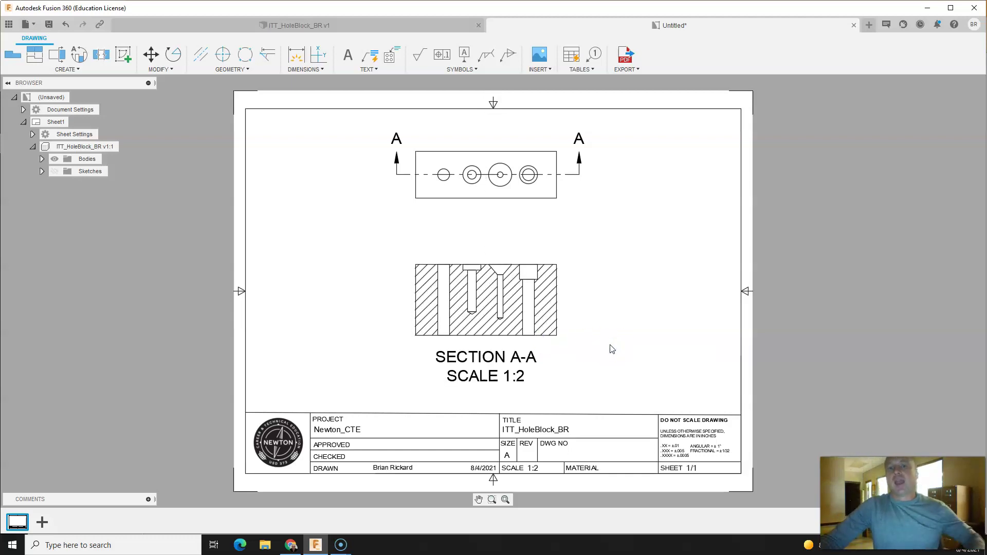
pyautogui.click(600, 354)
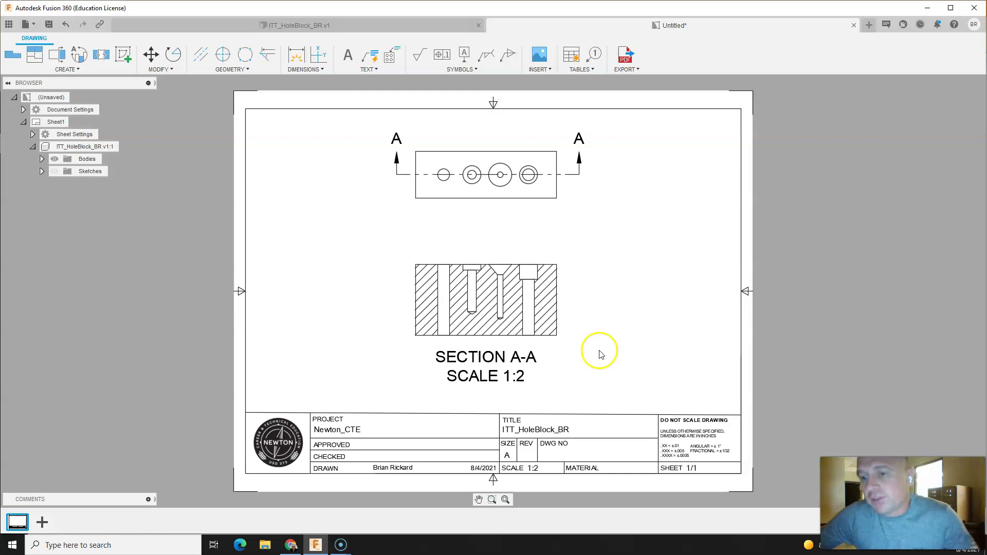
pyautogui.click(443, 306)
pyautogui.click(507, 196)
pyautogui.click(459, 254)
pyautogui.click(448, 181)
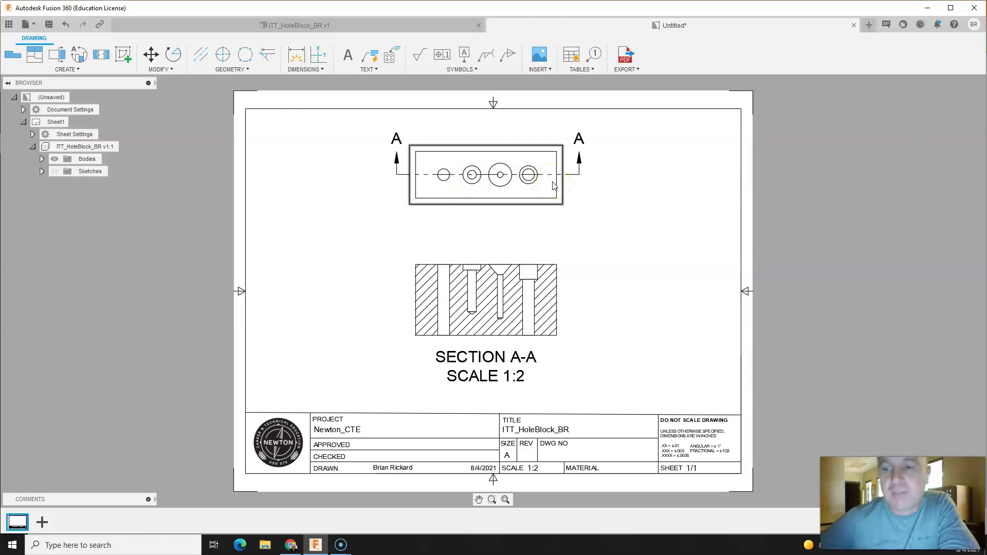
pyautogui.press('Escape')
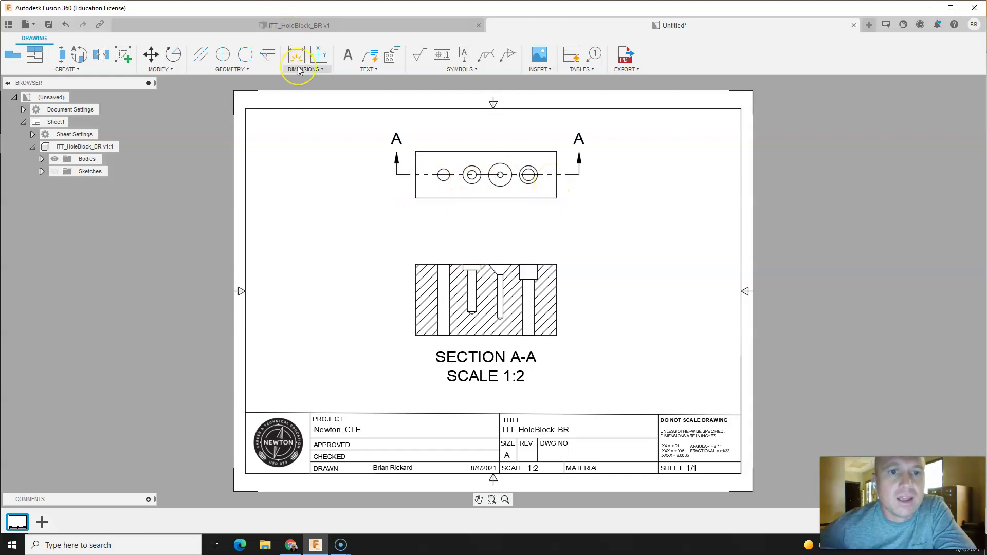
# - Add center marks to all four holes in the top view
pyautogui.click(223, 54)
pyautogui.click(444, 176)
pyautogui.click(473, 188)
pyautogui.click(503, 185)
pyautogui.click(530, 187)
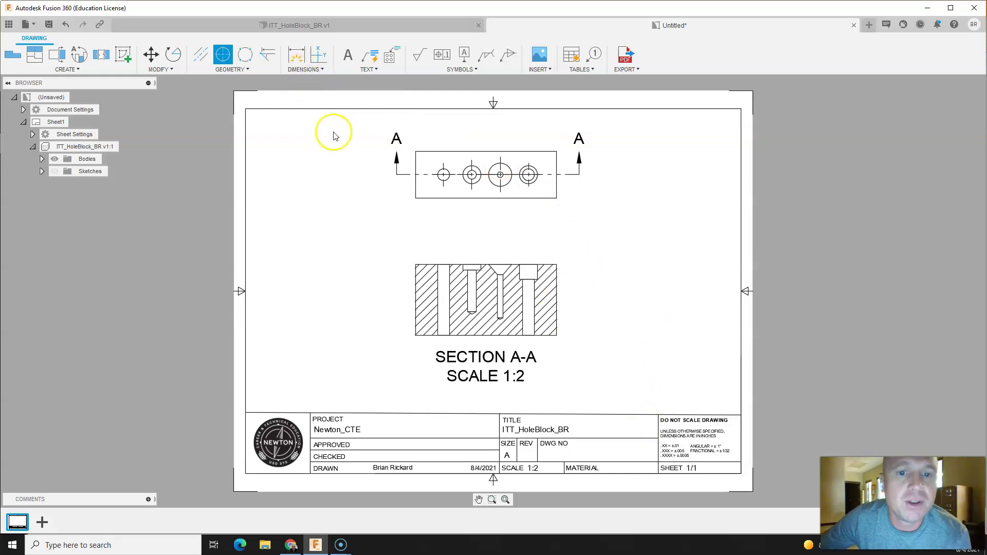
# - Dimension the block's overall height along the left edge of the section view
pyautogui.click(298, 56)
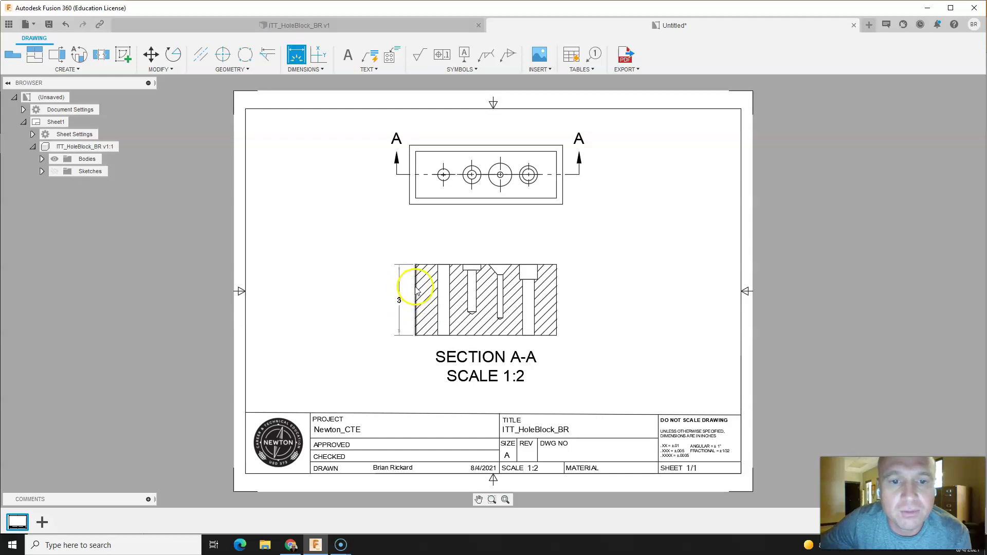
pyautogui.scroll(5, 416, 277)
pyautogui.click(414, 246)
pyautogui.click(415, 385)
pyautogui.click(380, 381)
pyautogui.scroll(-2, 229, 365)
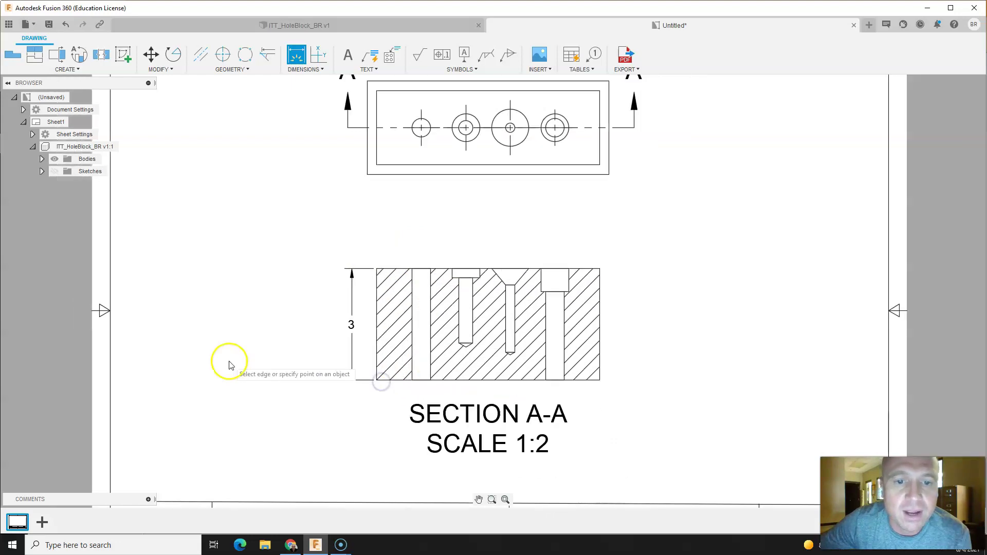
pyautogui.scroll(-1, 230, 365)
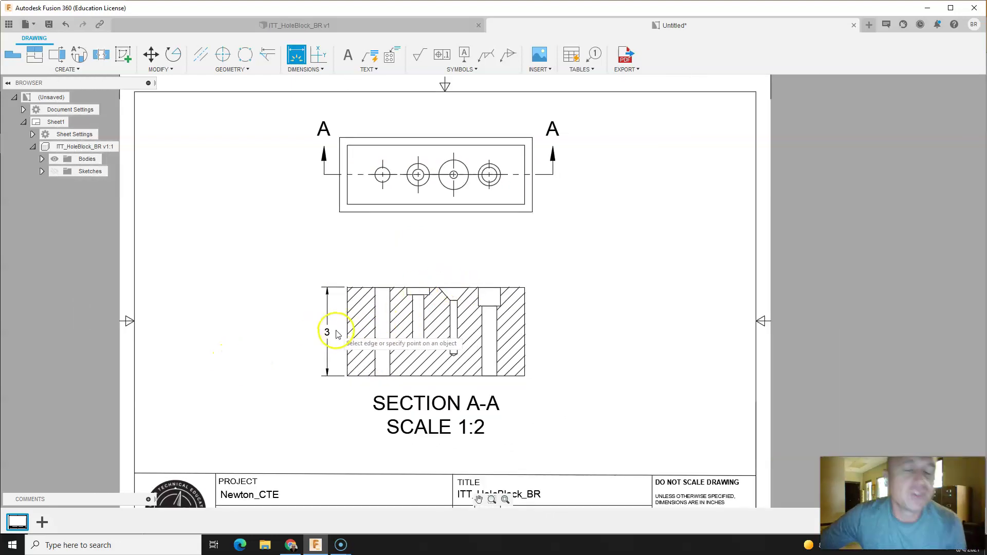
# - Turn on the display of trailing zeros in the drawing's document settings
pyautogui.press('Escape')
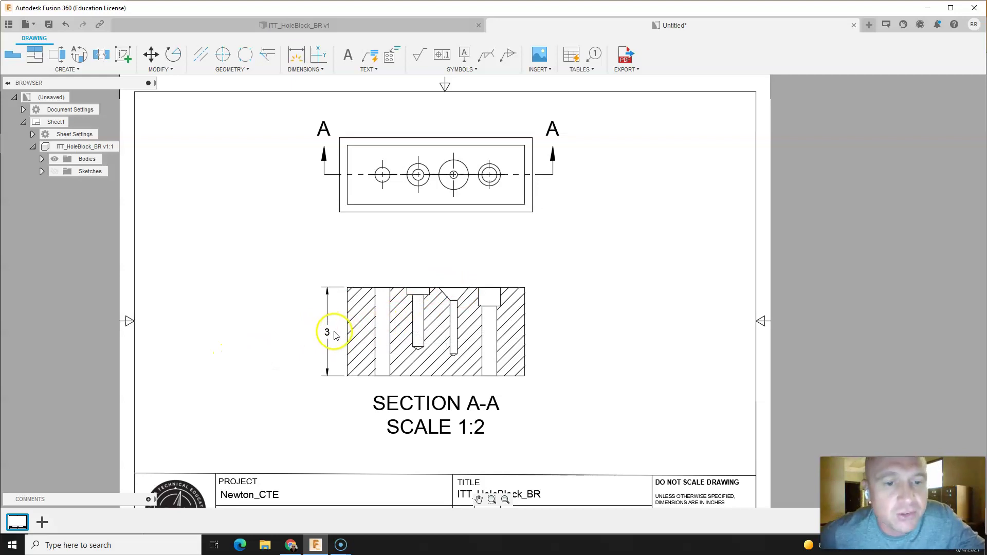
pyautogui.click(77, 112)
pyautogui.click(34, 111)
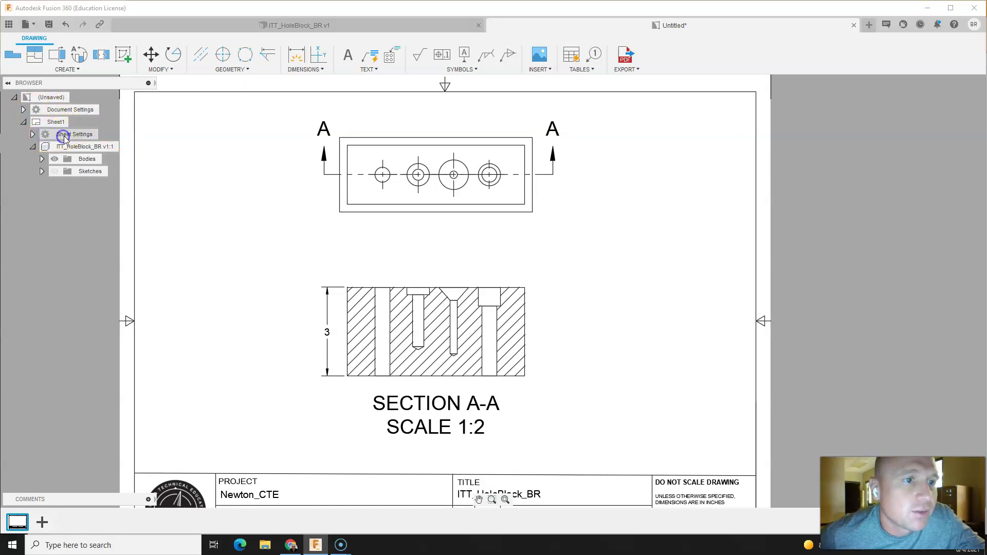
pyautogui.click(82, 112)
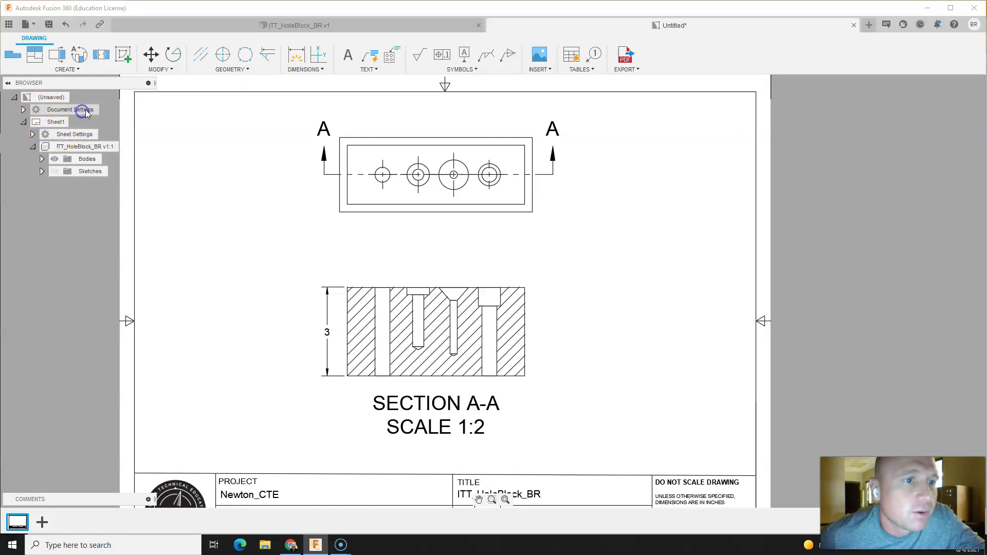
pyautogui.click(24, 110)
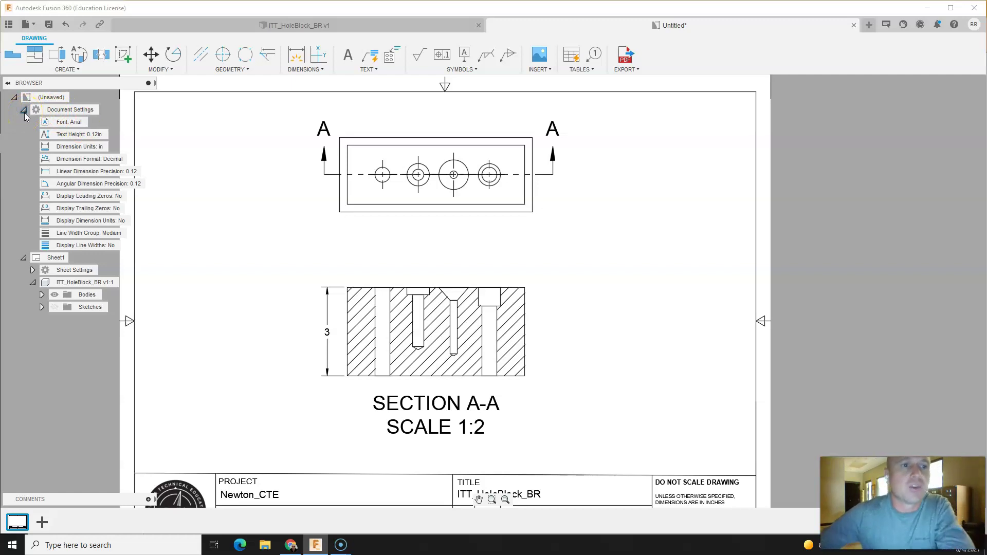
pyautogui.click(107, 209)
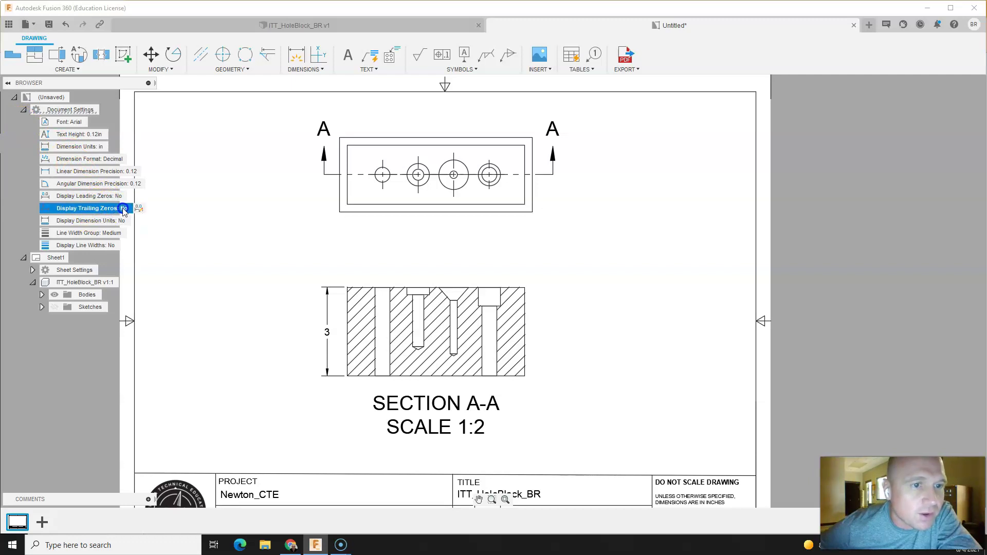
pyautogui.click(138, 209)
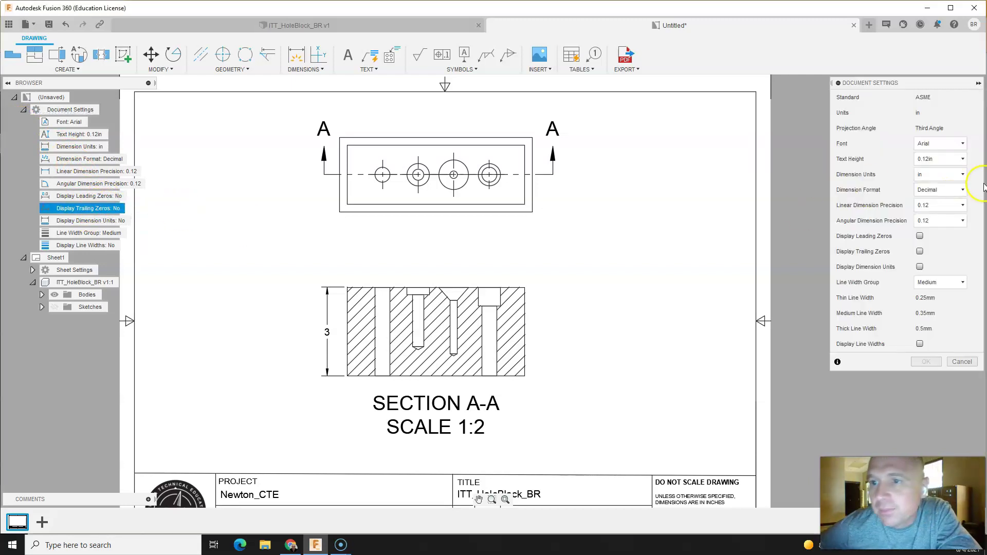
pyautogui.click(921, 252)
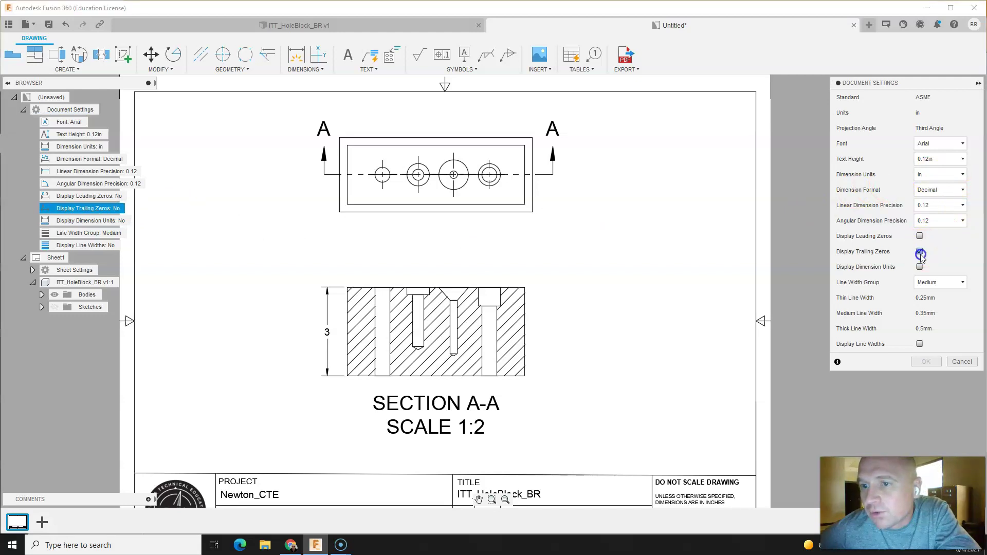
# - Set both the linear and angular dimension precision to 0.123 and apply the document settings
pyautogui.click(947, 205)
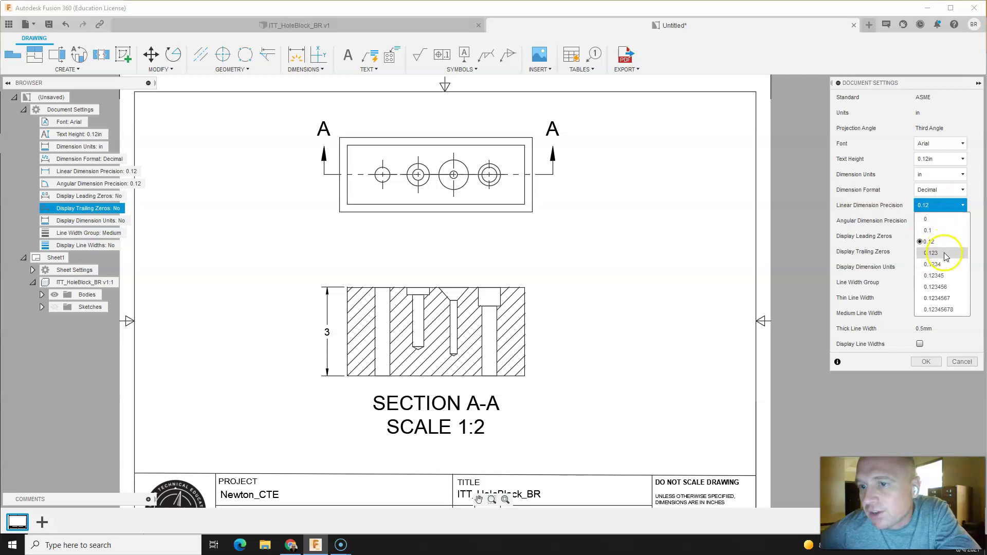
pyautogui.click(944, 253)
pyautogui.click(940, 221)
pyautogui.click(934, 268)
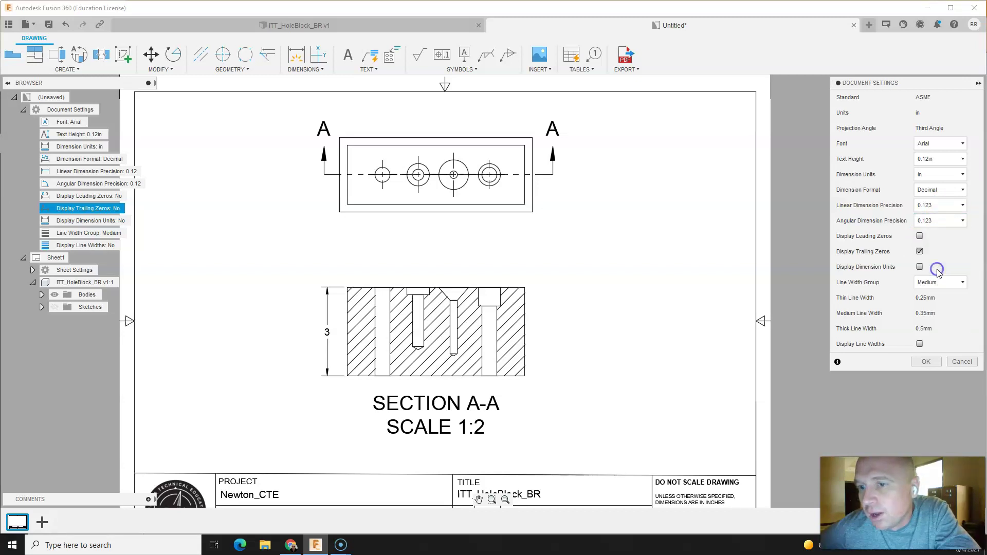
pyautogui.click(927, 362)
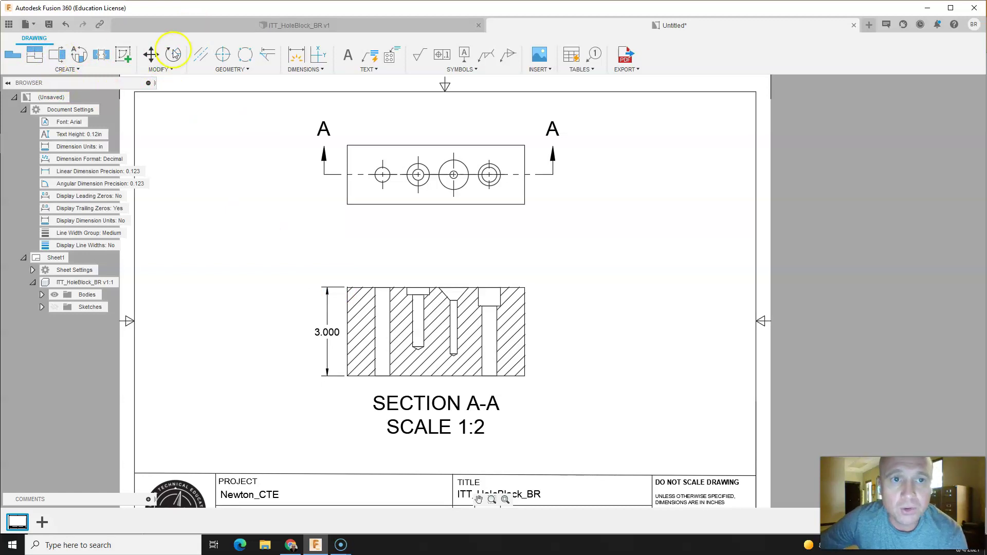
# - Dimension the horizontal distance from the block's left edge to the first hole's center, placed below the top view
pyautogui.click(297, 54)
pyautogui.click(348, 205)
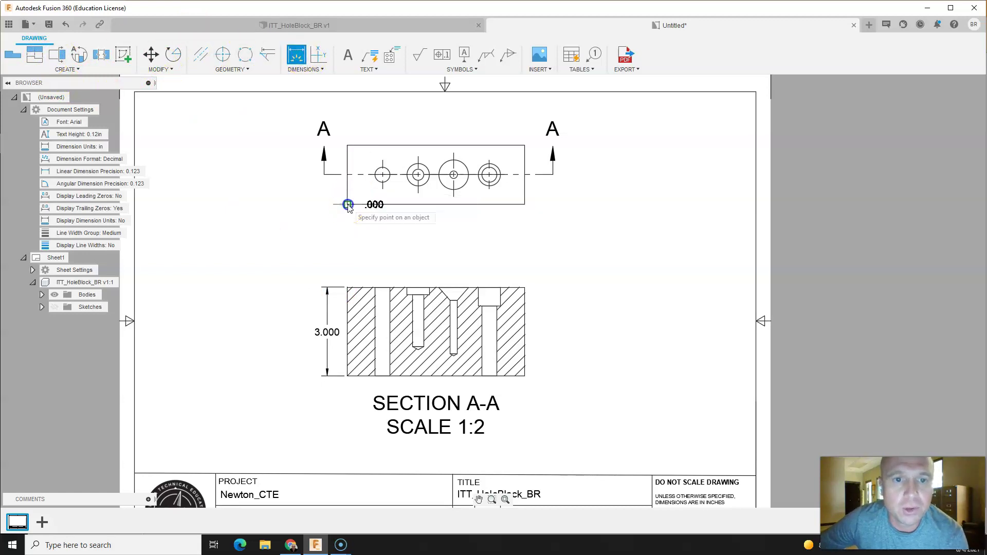
pyautogui.click(383, 190)
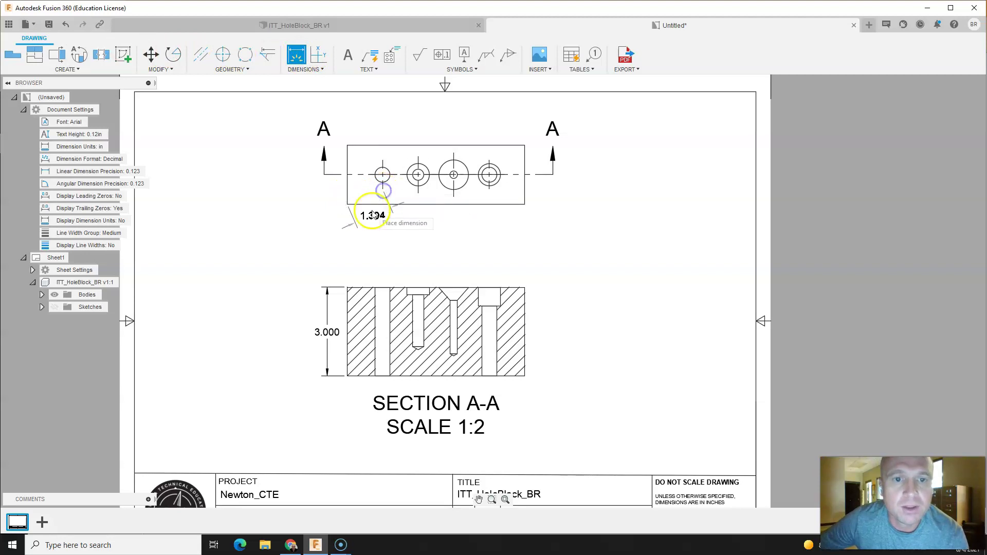
pyautogui.click(347, 231)
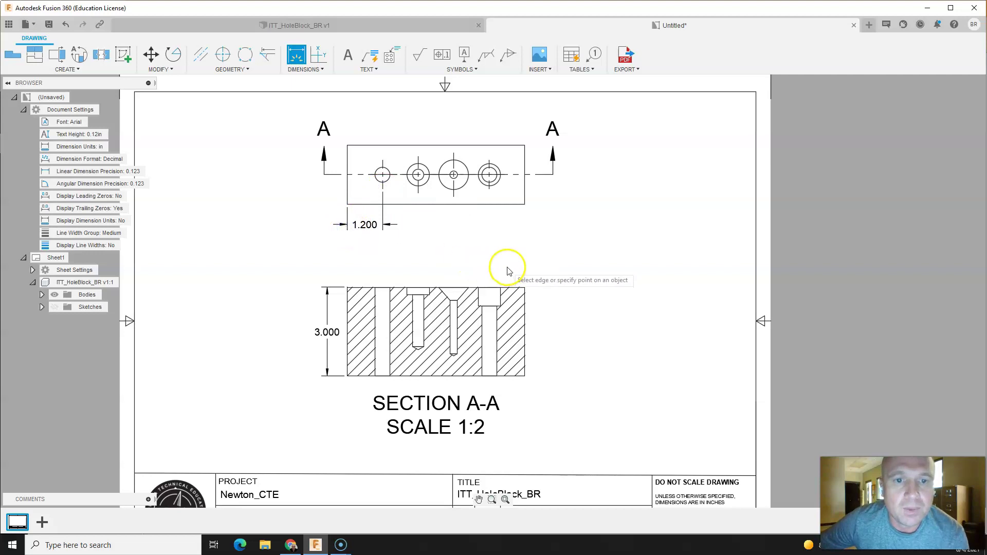
pyautogui.click(383, 191)
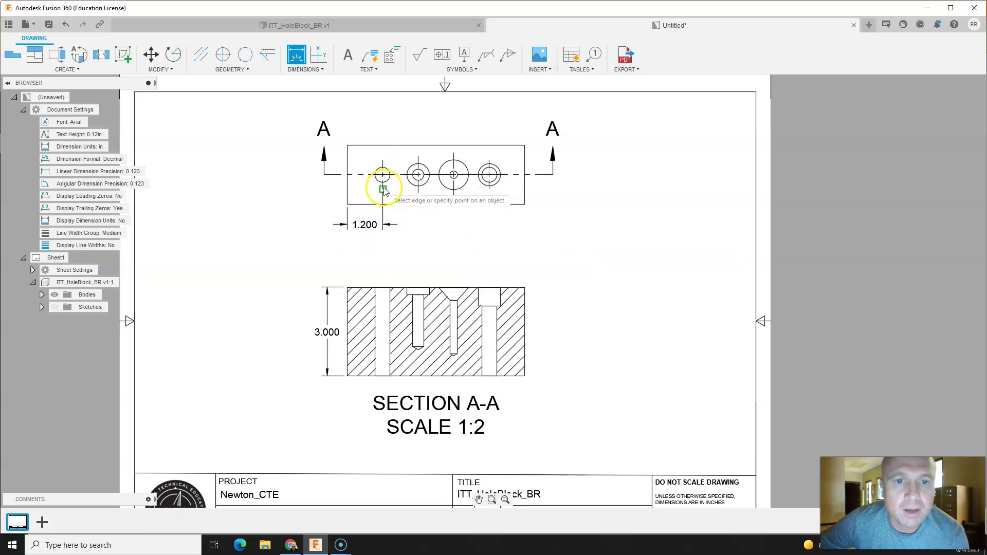
pyautogui.click(418, 175)
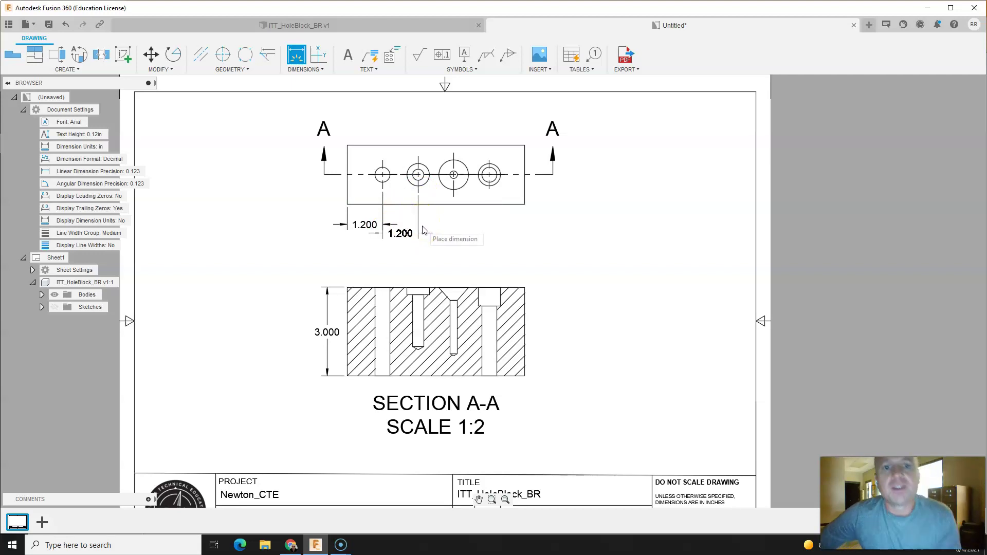
pyautogui.moveTo(424, 230); pyautogui.dragTo(421, 215)
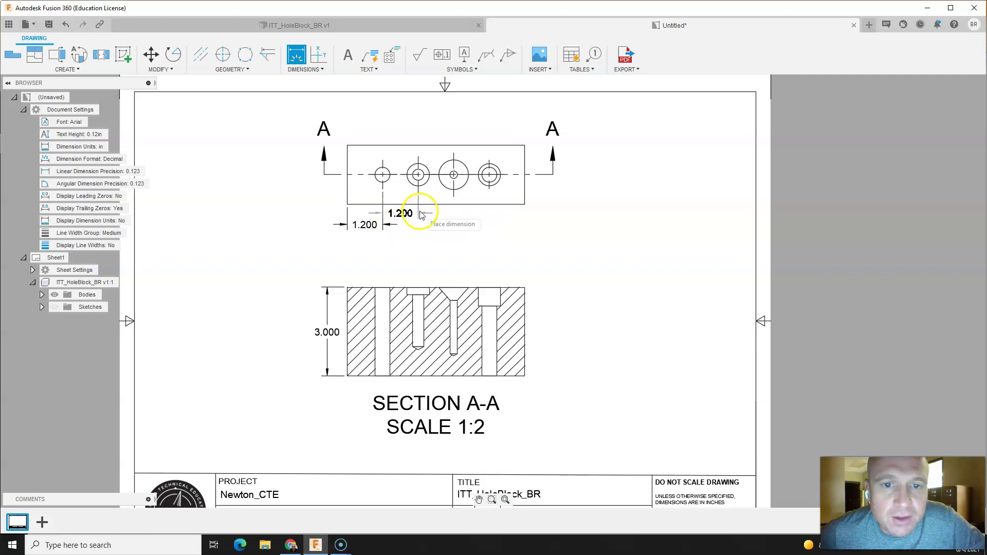
pyautogui.press('Escape')
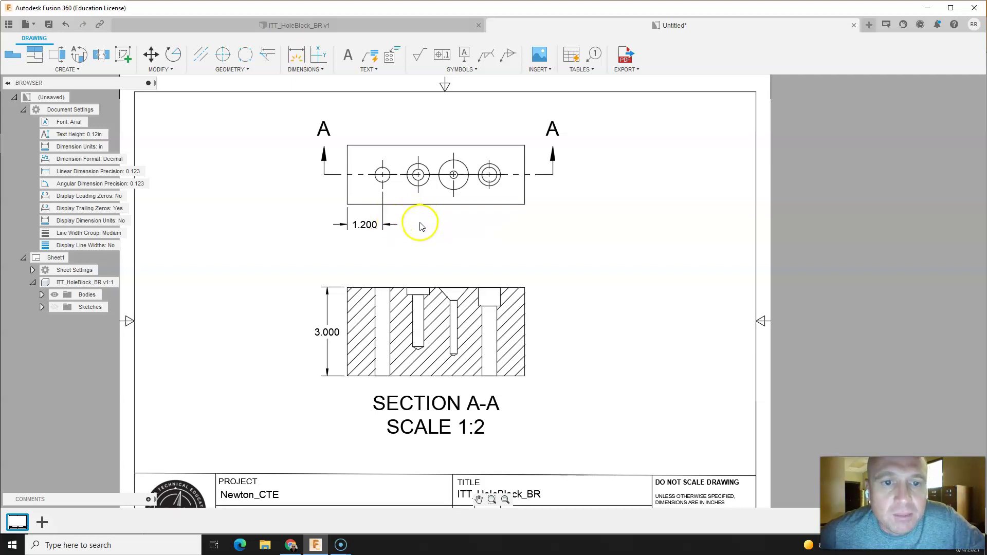
# - Add the prefix TYP to the first hole's horizontal location dimension below the top view
pyautogui.doubleClick(374, 227)
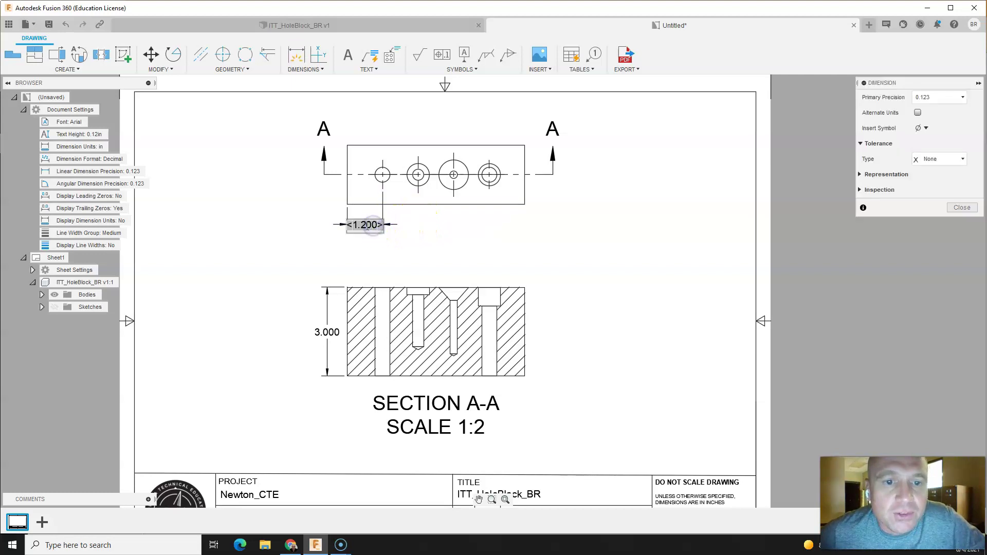
pyautogui.click(425, 236)
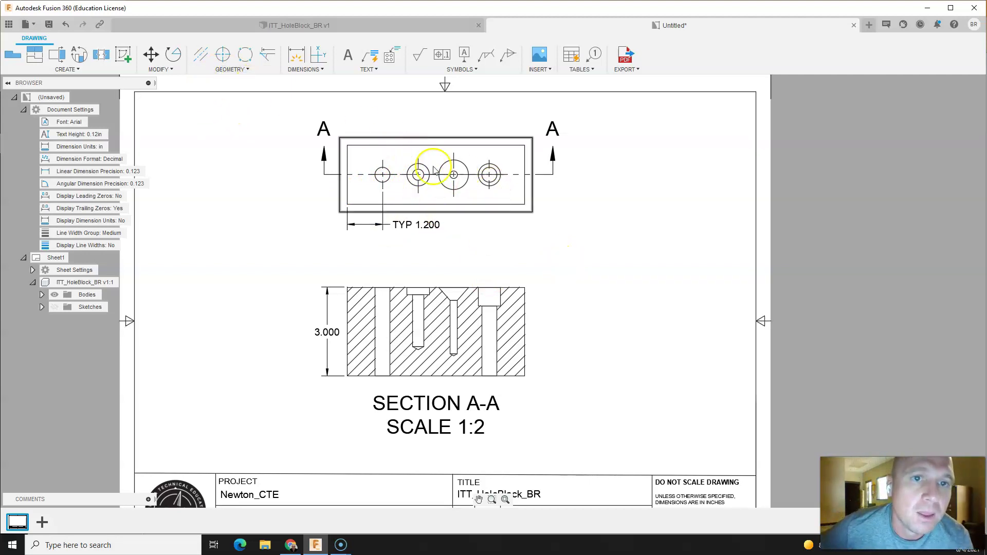
# - Dimension the block's overall length, placing the dimension just above the section view
pyautogui.click(296, 51)
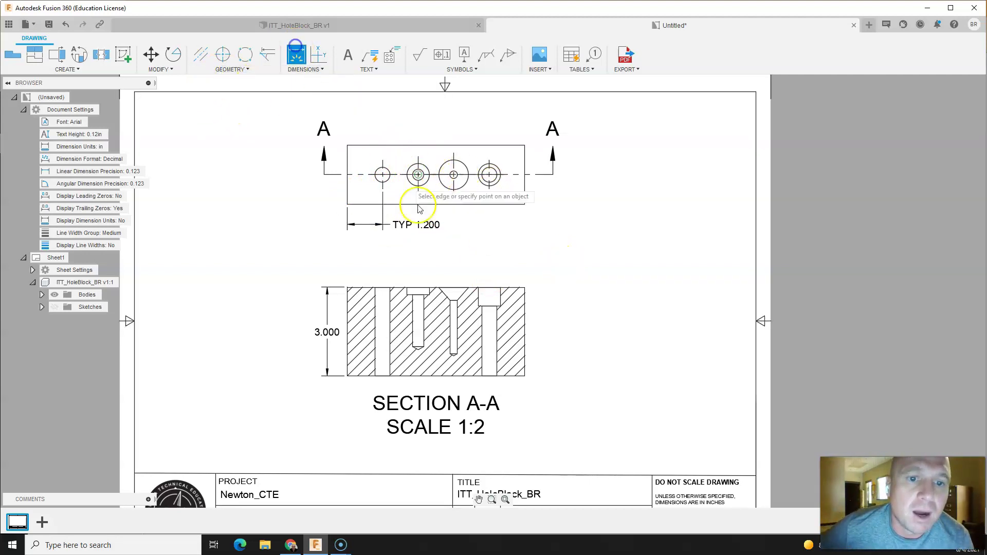
pyautogui.click(347, 288)
pyautogui.click(525, 288)
pyautogui.click(510, 278)
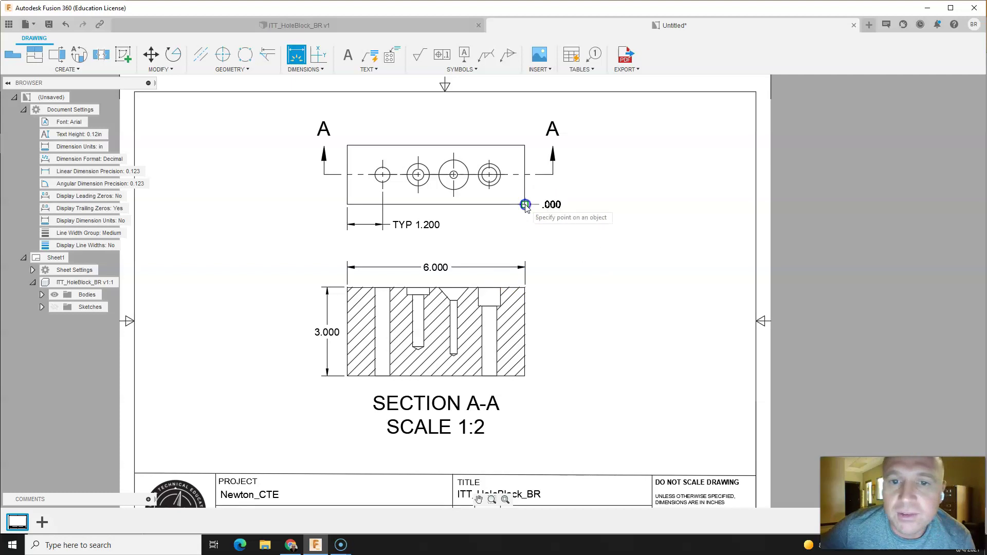
# - Dimension the rightmost hole's center from the top view's lower edge and add the block's overall width further out on the same side
pyautogui.click(489, 175)
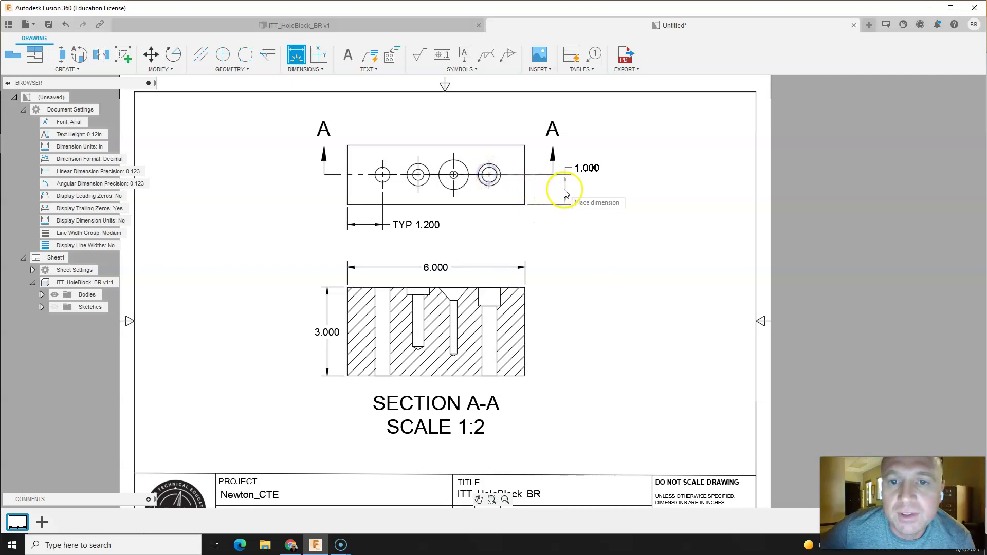
pyautogui.click(567, 194)
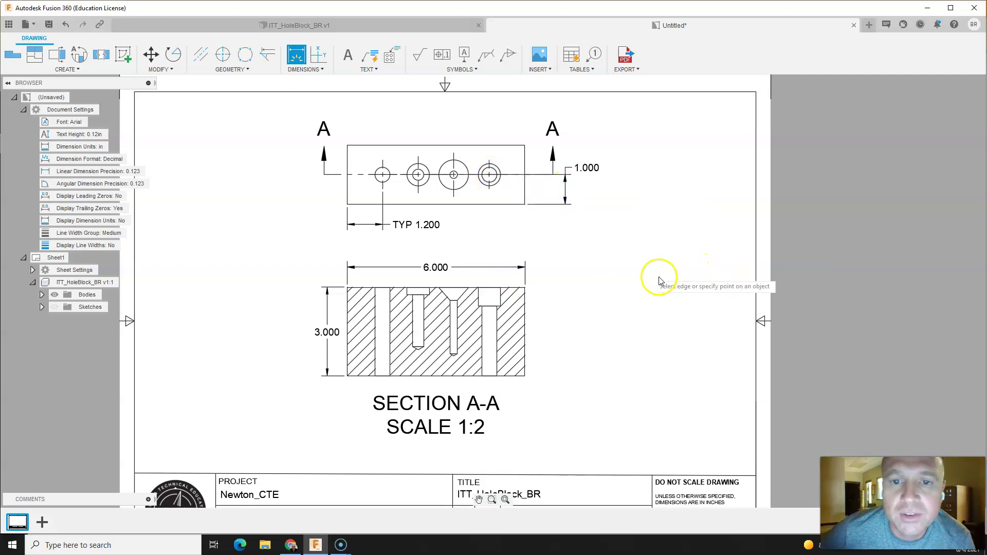
pyautogui.click(525, 205)
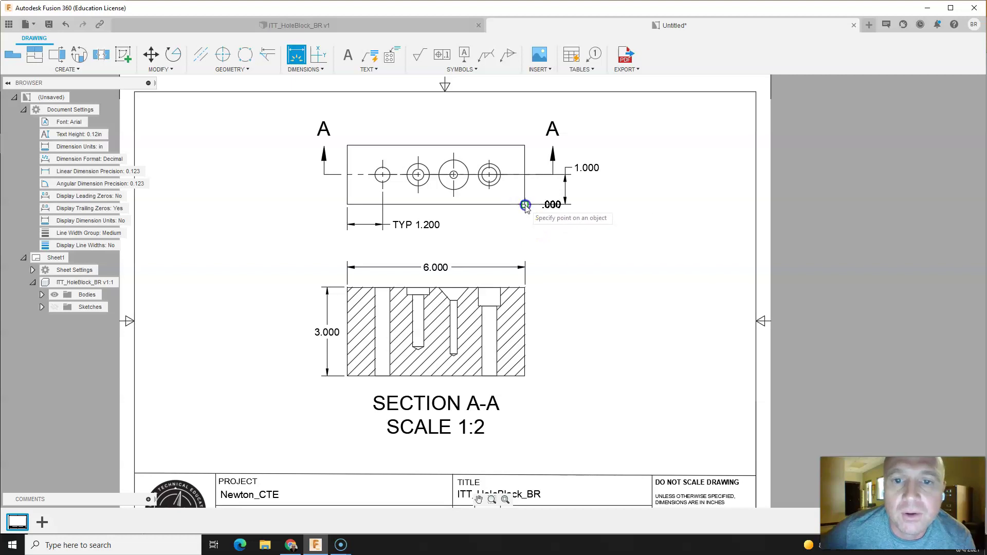
pyautogui.click(525, 146)
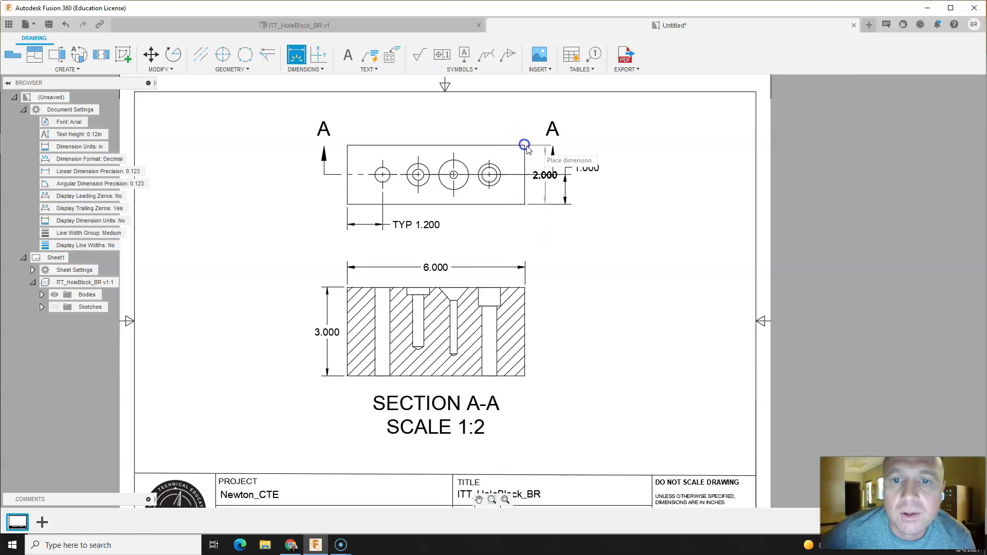
pyautogui.click(622, 186)
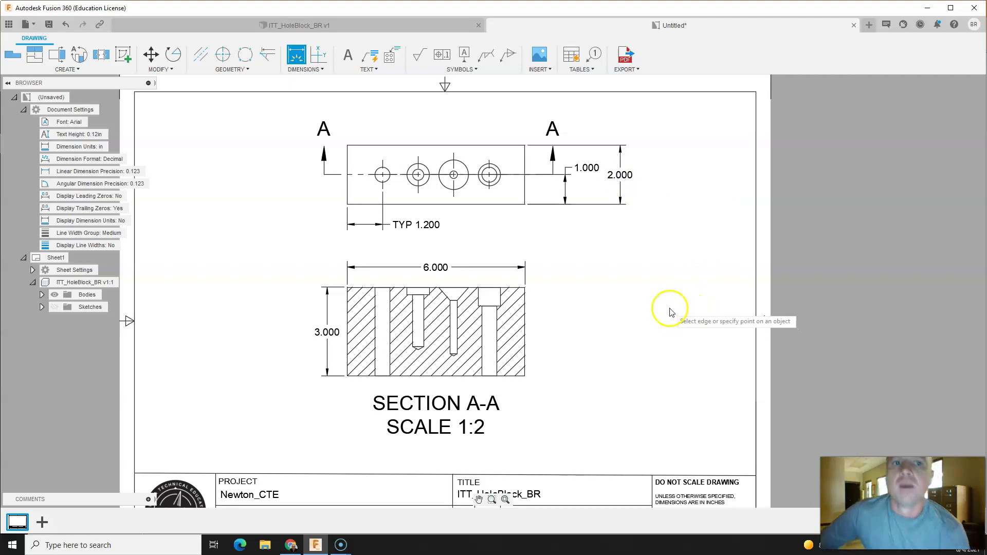
pyautogui.press('Escape')
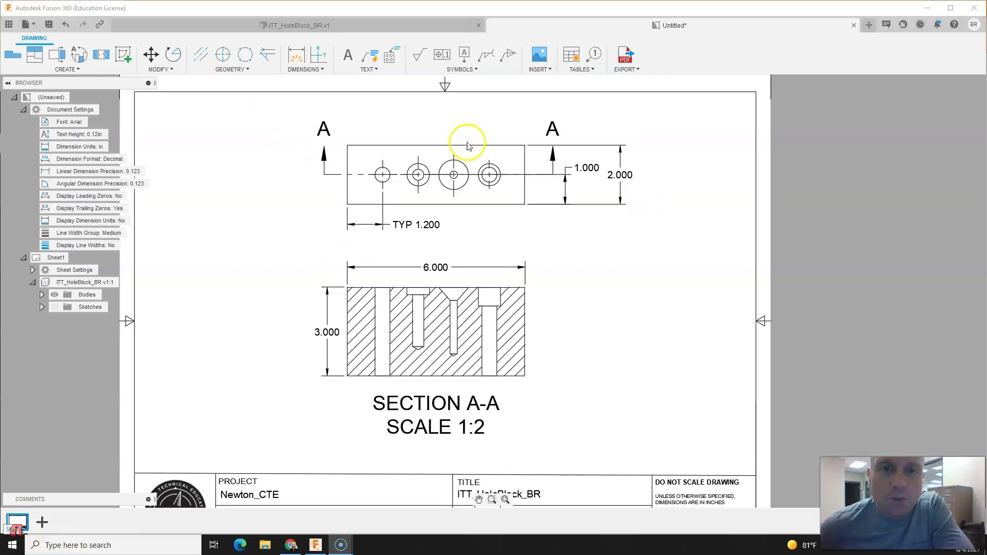
# - Add a hole and thread note to the leftmost hole, with its text above the top view
pyautogui.click(464, 70)
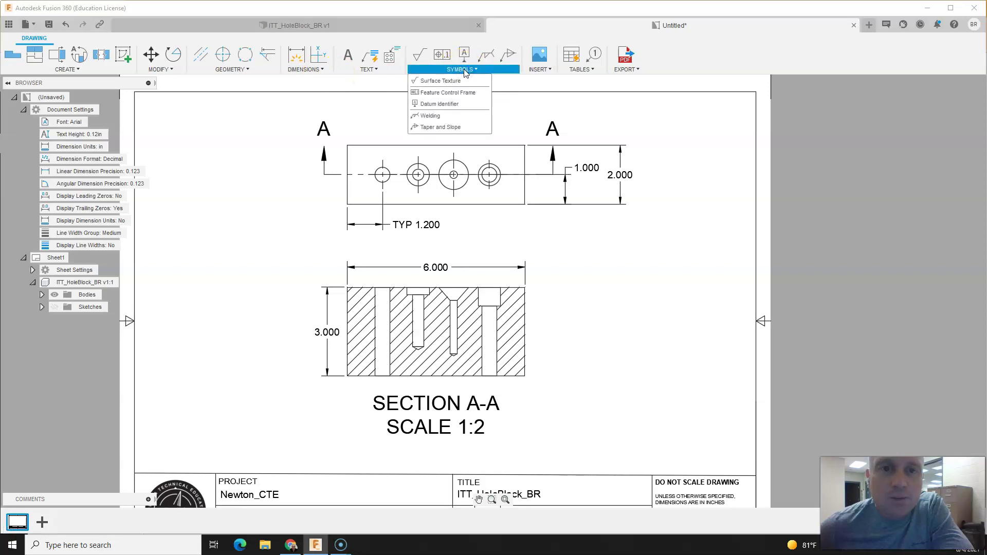
pyautogui.click(382, 71)
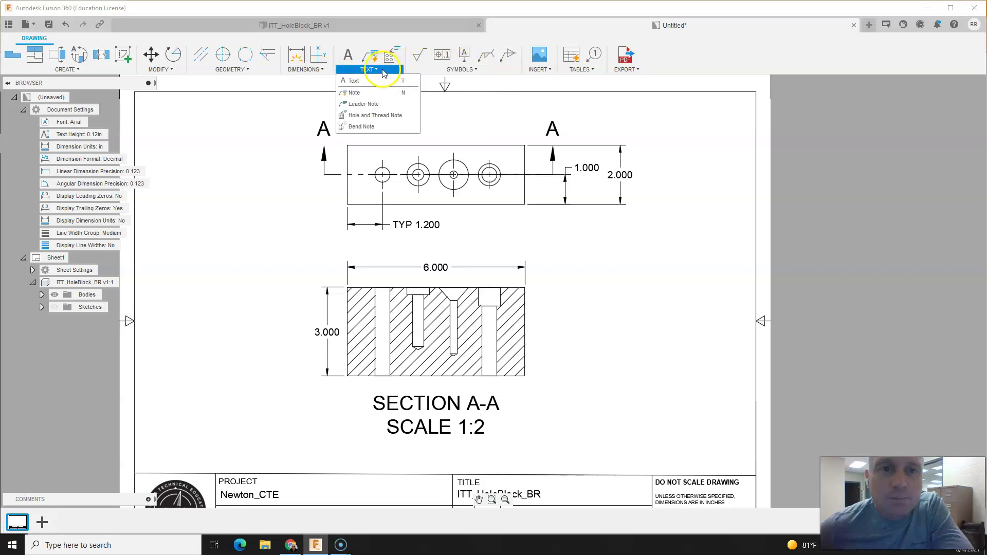
pyautogui.click(361, 116)
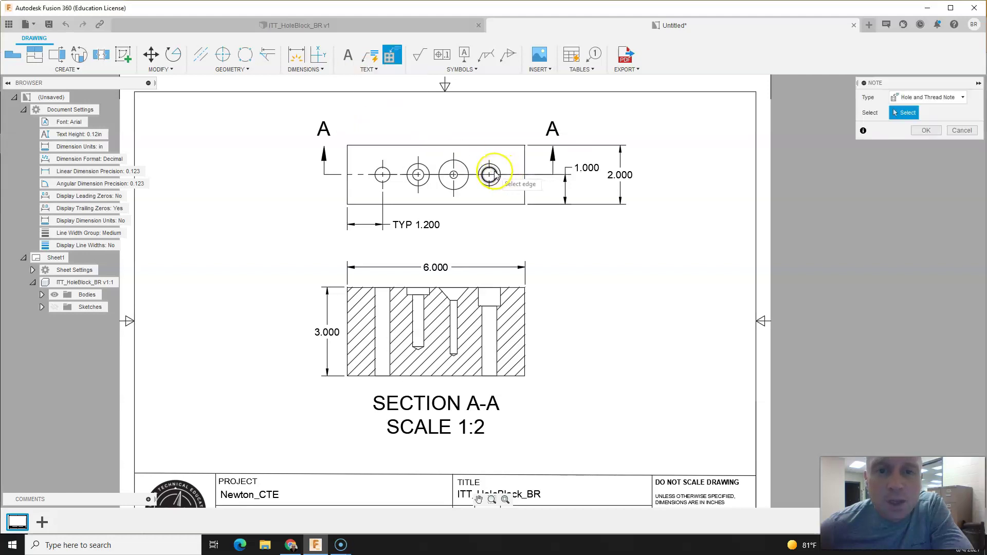
pyautogui.click(379, 175)
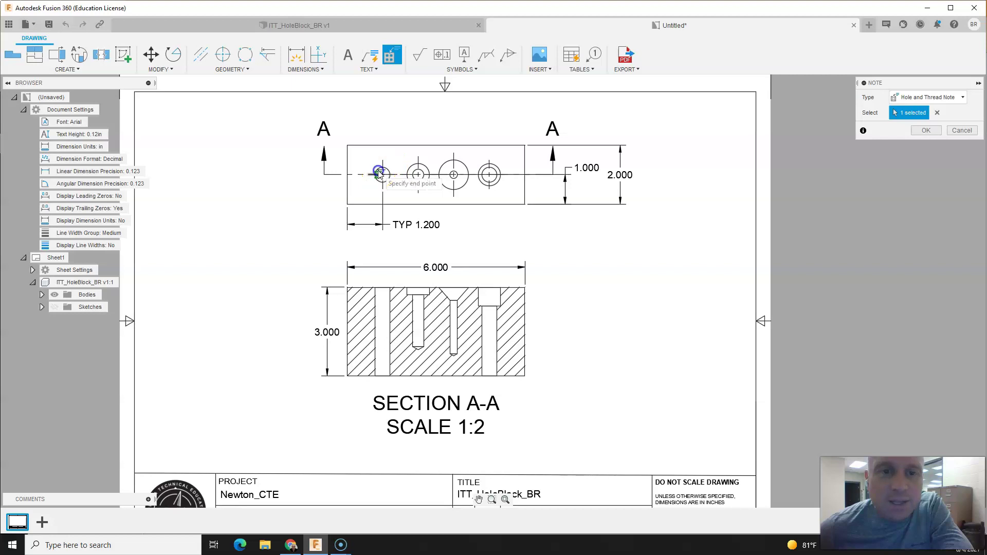
pyautogui.click(364, 124)
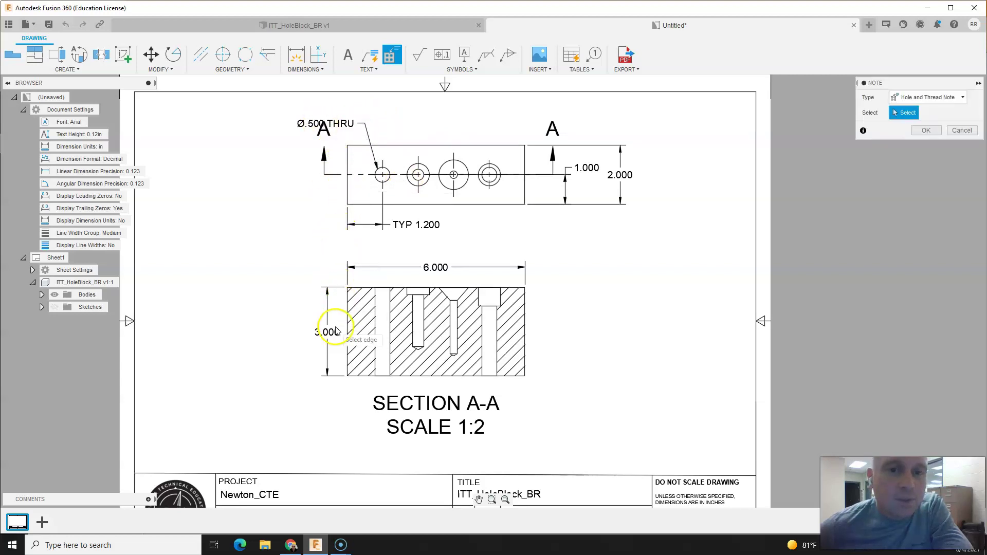
pyautogui.scroll(-1, 337, 331)
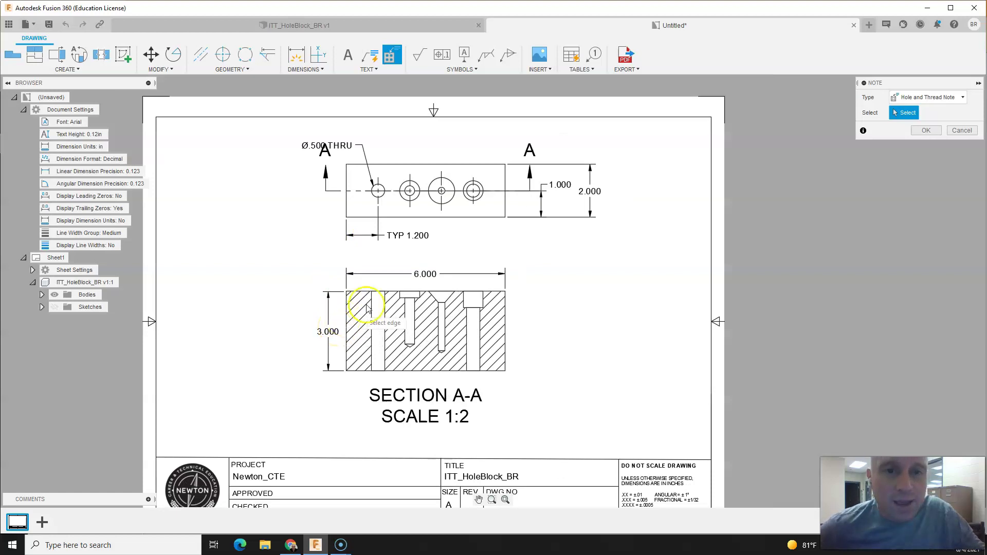
pyautogui.press('Escape')
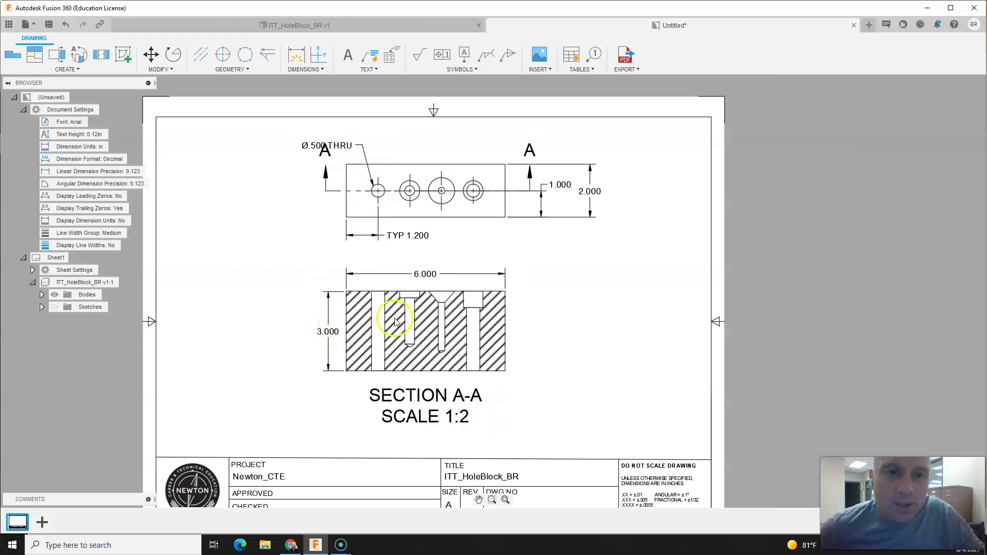
# - Move the section view lower on the sheet and reposition its SECTION A-A label directly beneath it
pyautogui.click(435, 397)
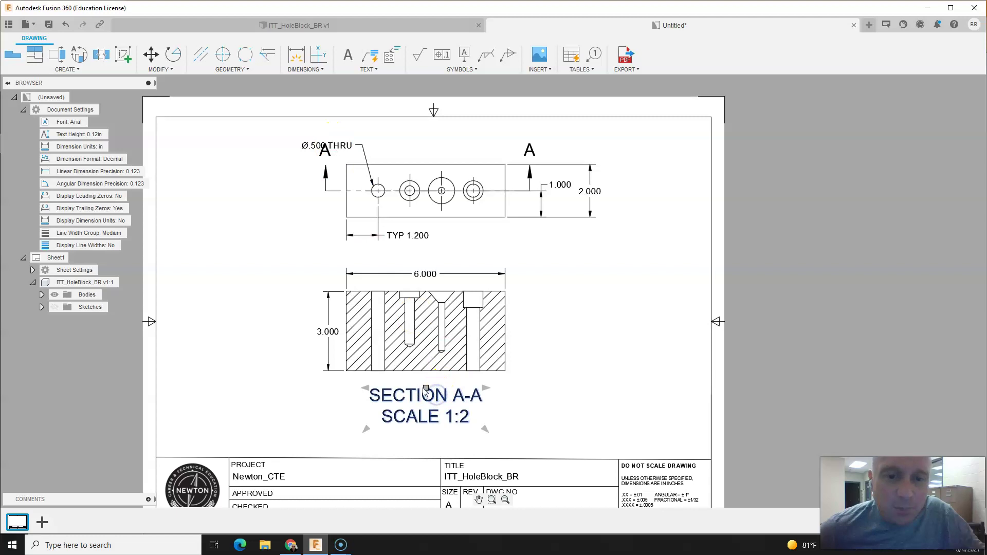
pyautogui.moveTo(427, 391); pyautogui.dragTo(425, 410)
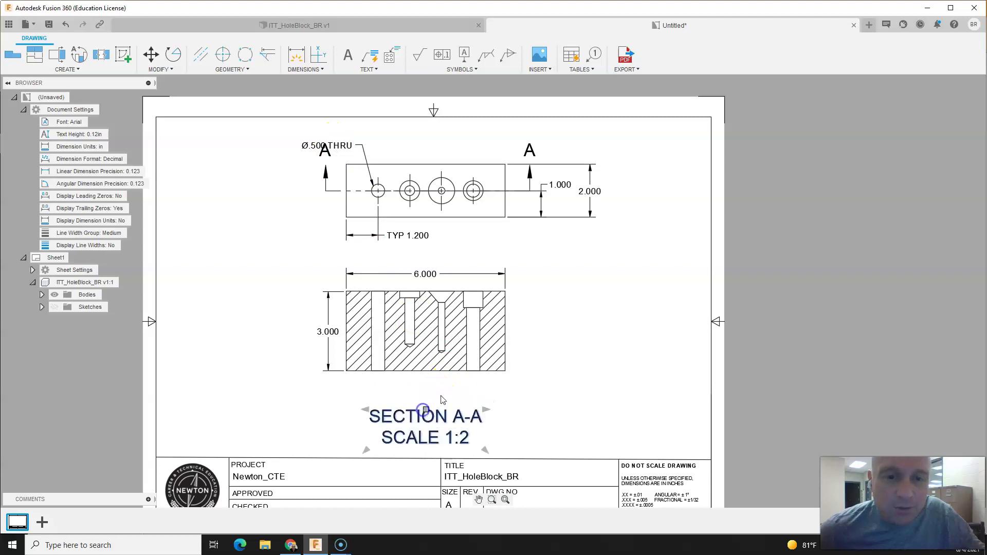
pyautogui.moveTo(511, 367); pyautogui.dragTo(512, 382)
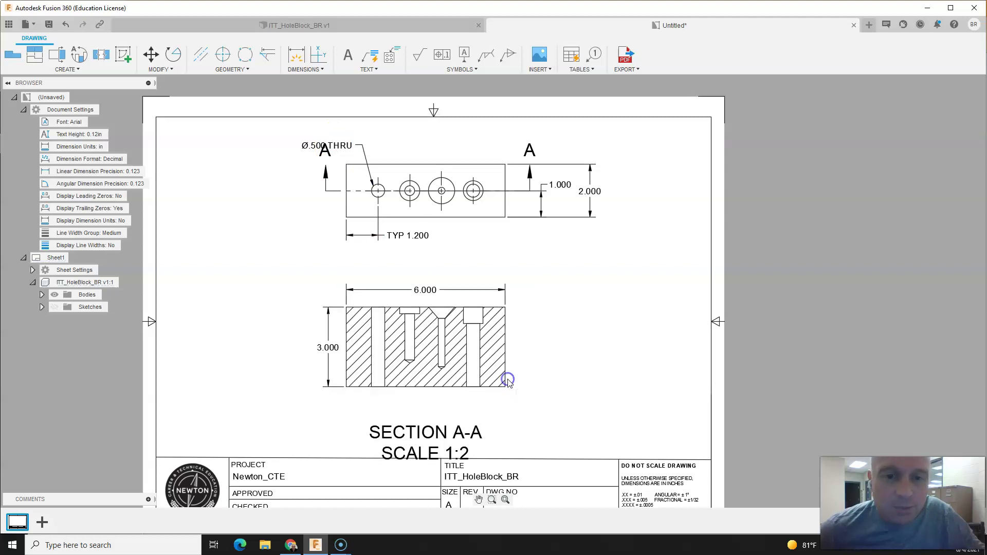
pyautogui.click(437, 433)
pyautogui.moveTo(426, 428); pyautogui.dragTo(418, 402)
pyautogui.click(419, 402)
pyautogui.click(462, 374)
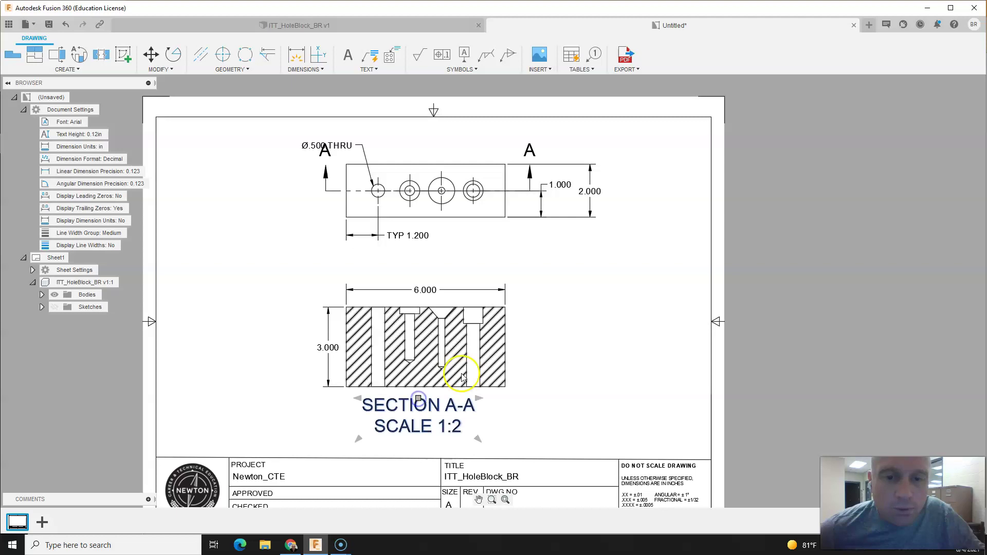
pyautogui.click(513, 353)
pyautogui.click(513, 360)
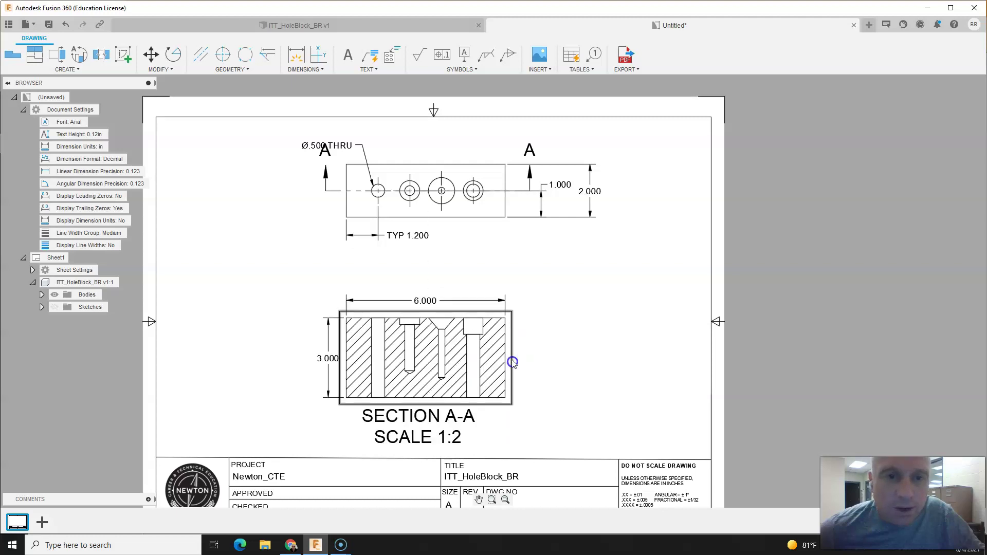
# - Move the top view slightly lower and shift the first hole's note clear of the section letter A
pyautogui.click(450, 229)
pyautogui.click(452, 221)
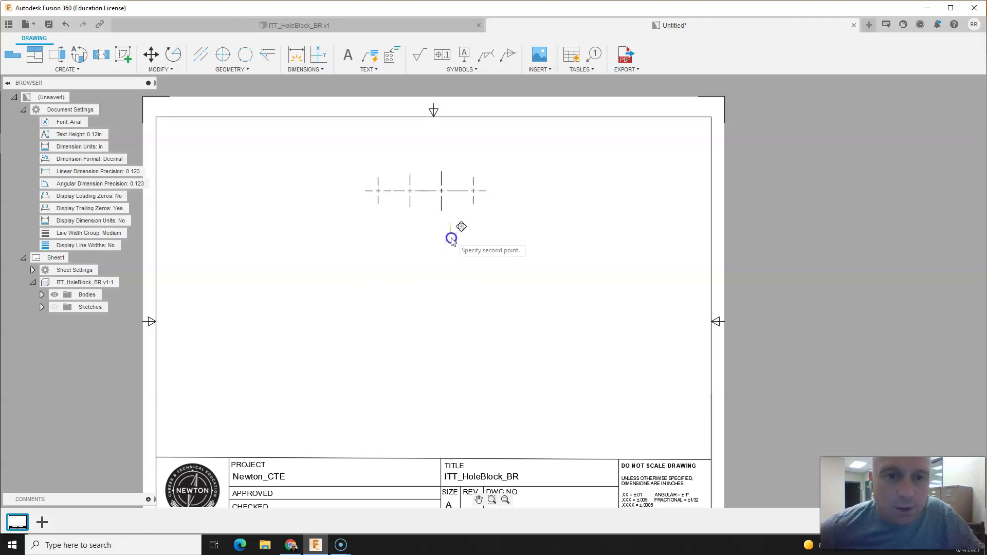
pyautogui.click(451, 237)
pyautogui.click(360, 160)
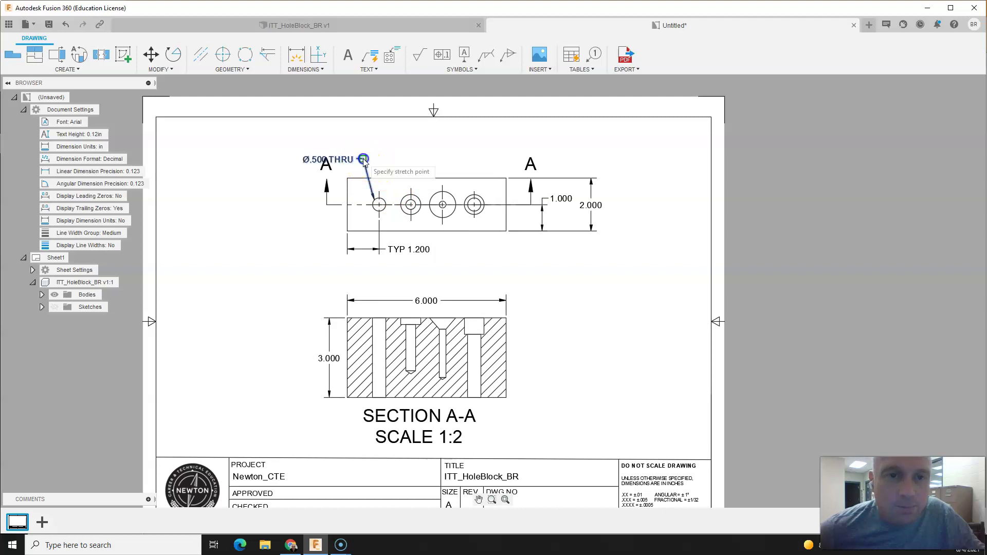
pyautogui.click(343, 146)
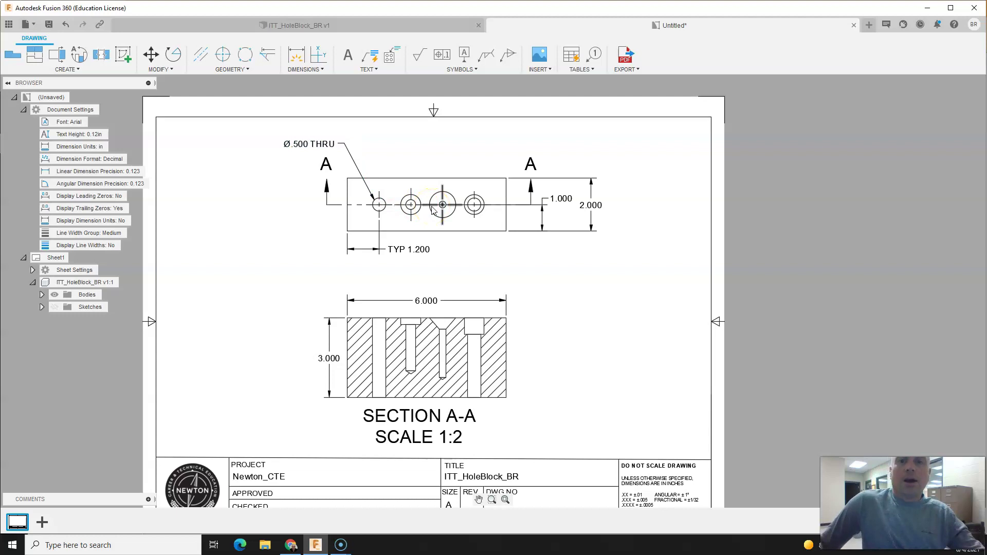
# - Add a hole and thread note to the second hole from the left and raise its text above the top view
pyautogui.click(370, 69)
pyautogui.click(380, 114)
pyautogui.click(414, 203)
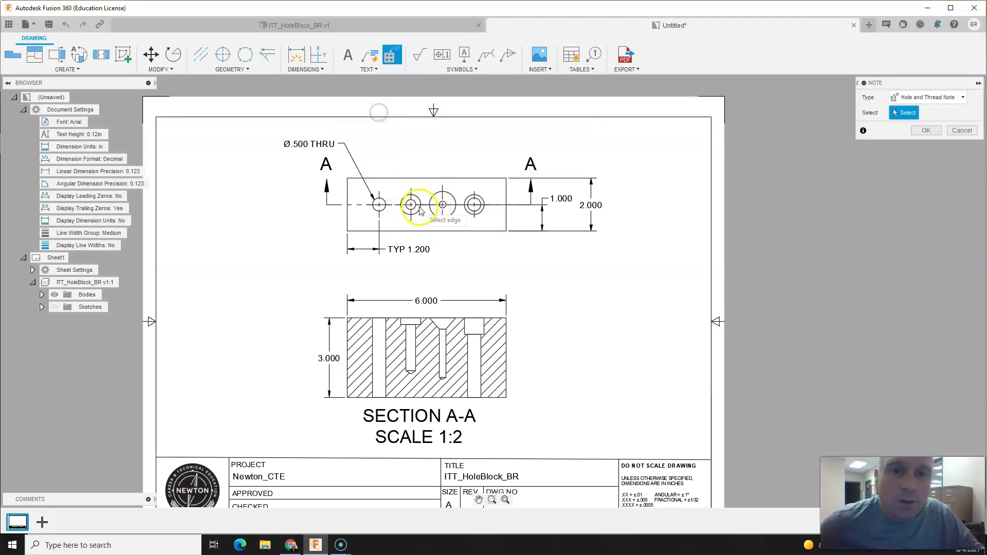
pyautogui.click(410, 150)
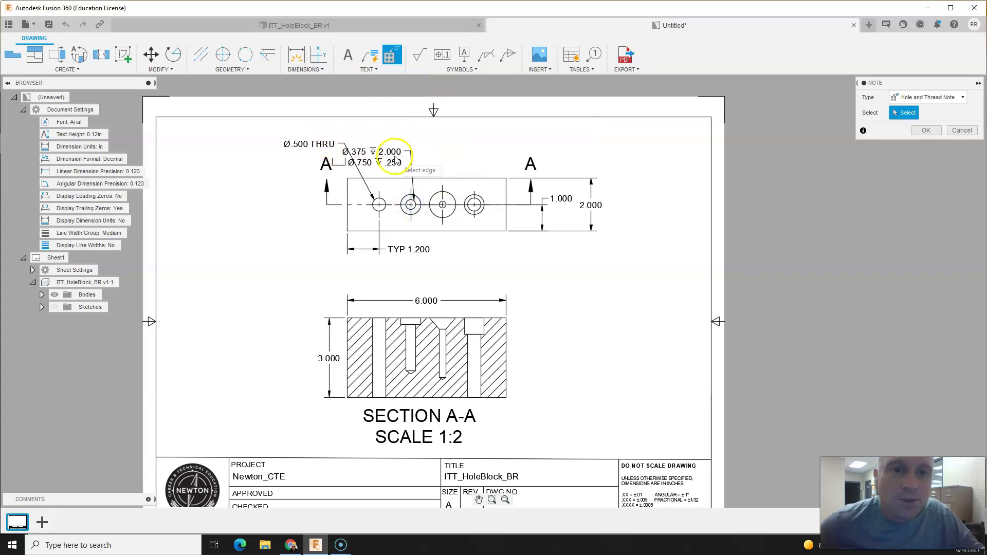
pyautogui.press('Escape')
pyautogui.click(371, 153)
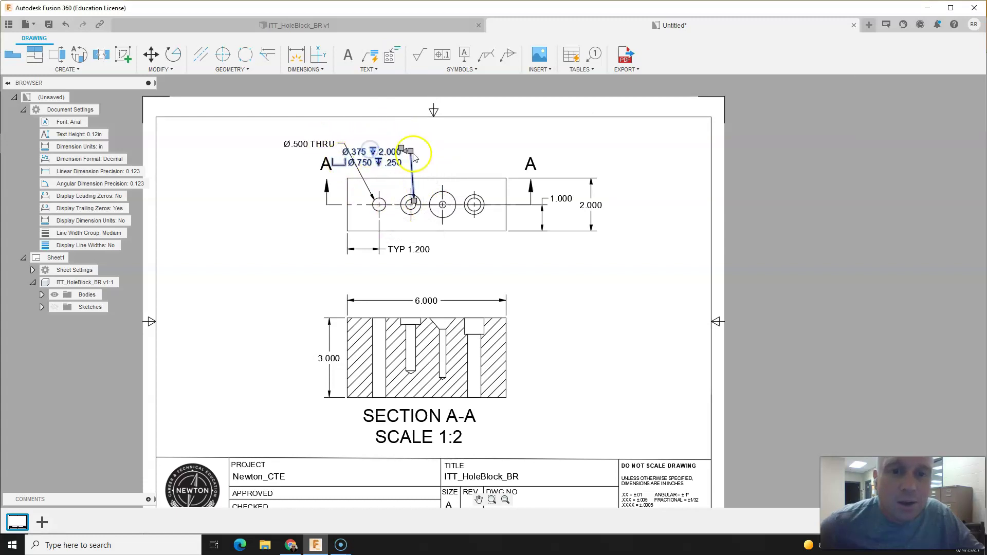
pyautogui.moveTo(410, 150); pyautogui.dragTo(386, 135)
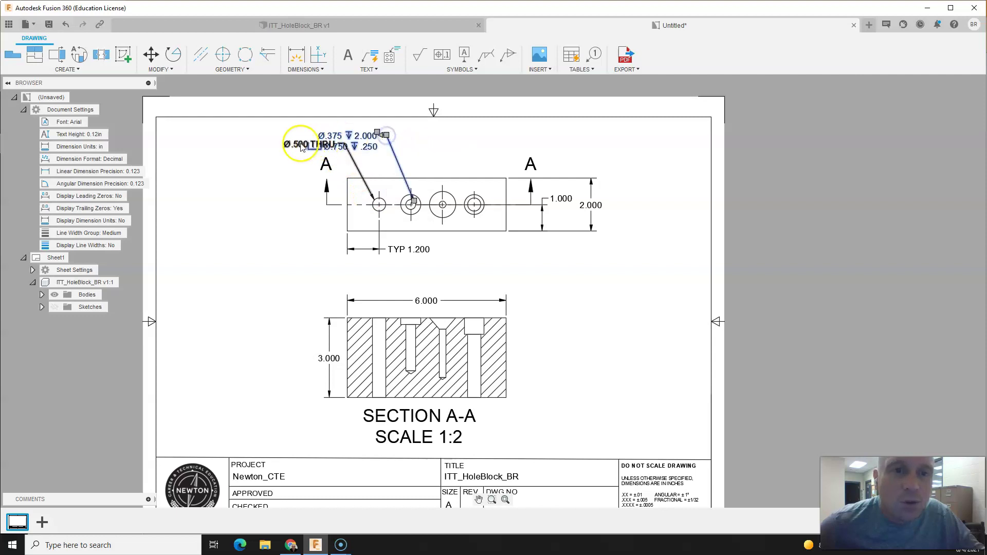
# - Move the top view further down and place the second hole's counterbore note above the first hole's note
pyautogui.click(448, 242)
pyautogui.click(451, 245)
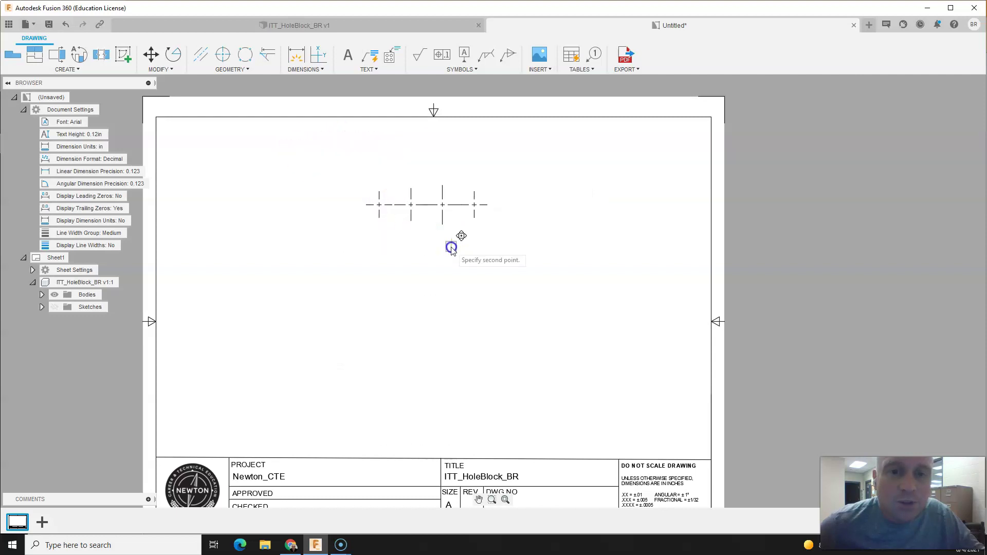
pyautogui.click(451, 251)
pyautogui.click(454, 259)
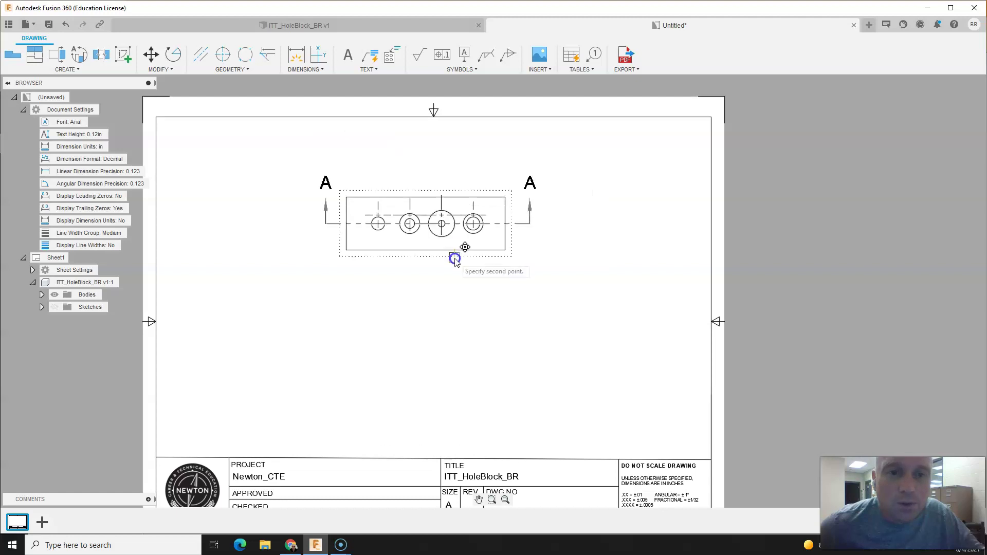
pyautogui.click(455, 258)
pyautogui.click(383, 159)
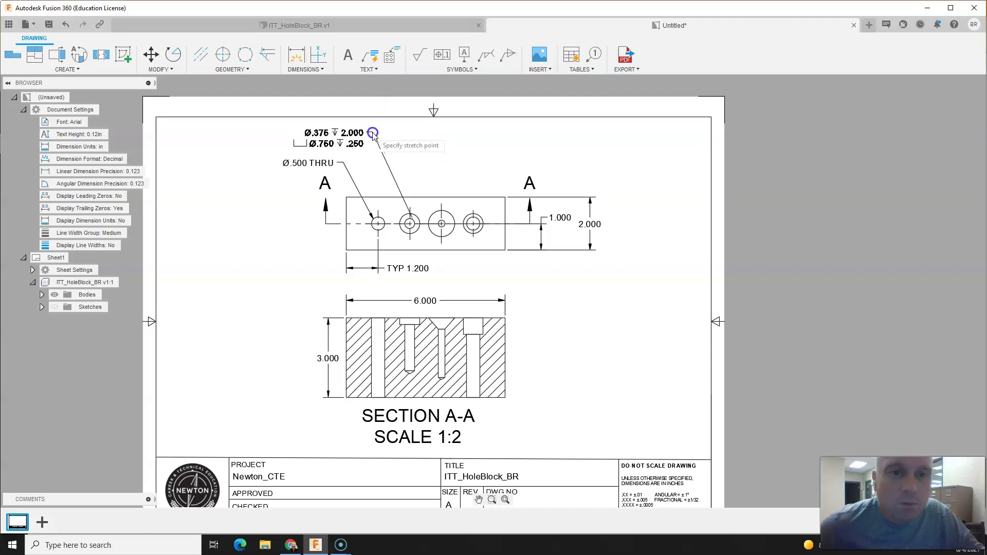
pyautogui.click(373, 133)
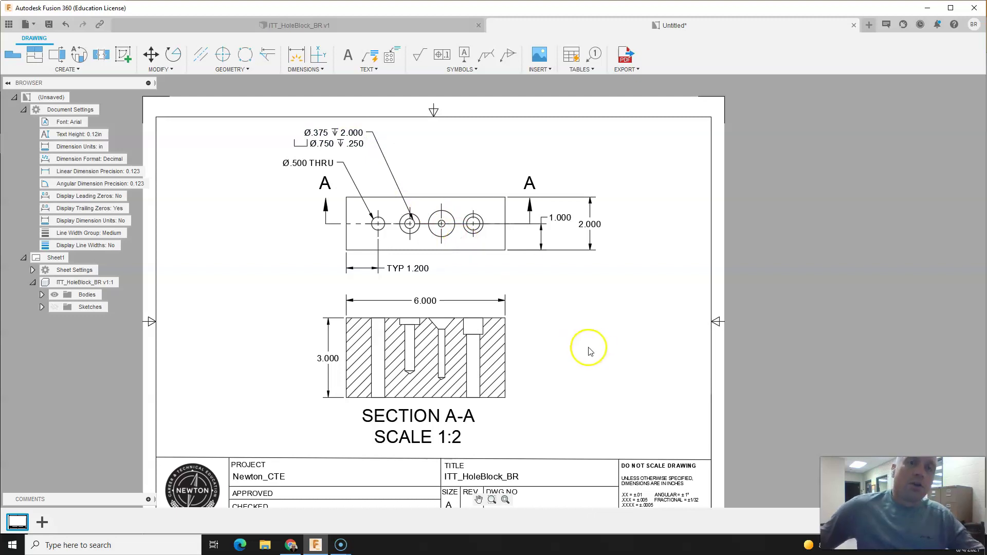
# - Bring the first and second holes' notes closer together by lowering both slightly above the top view
pyautogui.click(342, 166)
pyautogui.moveTo(342, 166); pyautogui.dragTo(343, 171)
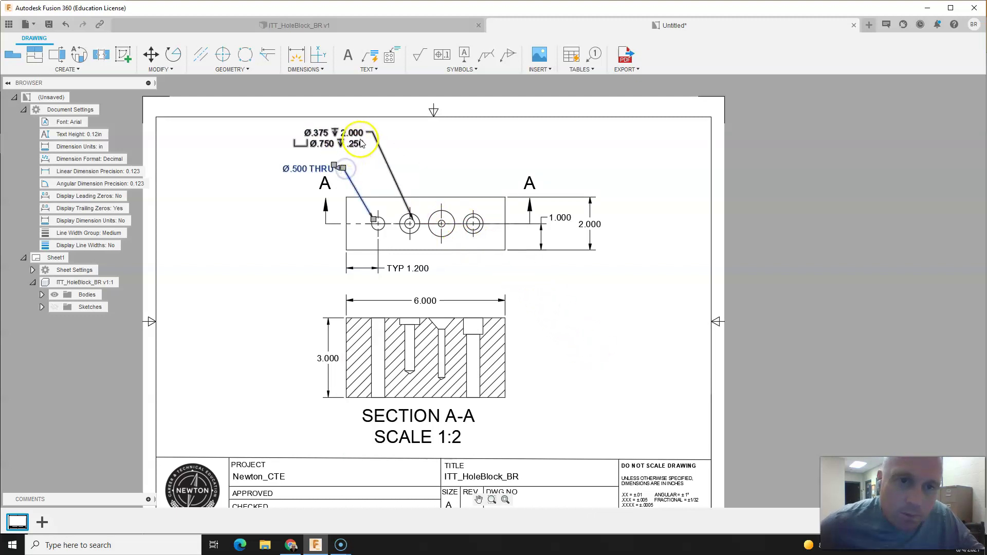
pyautogui.click(370, 137)
pyautogui.moveTo(371, 137)
pyautogui.mouseDown()
pyautogui.moveTo(370, 146)
pyautogui.moveTo(365, 139)
pyautogui.mouseUp()
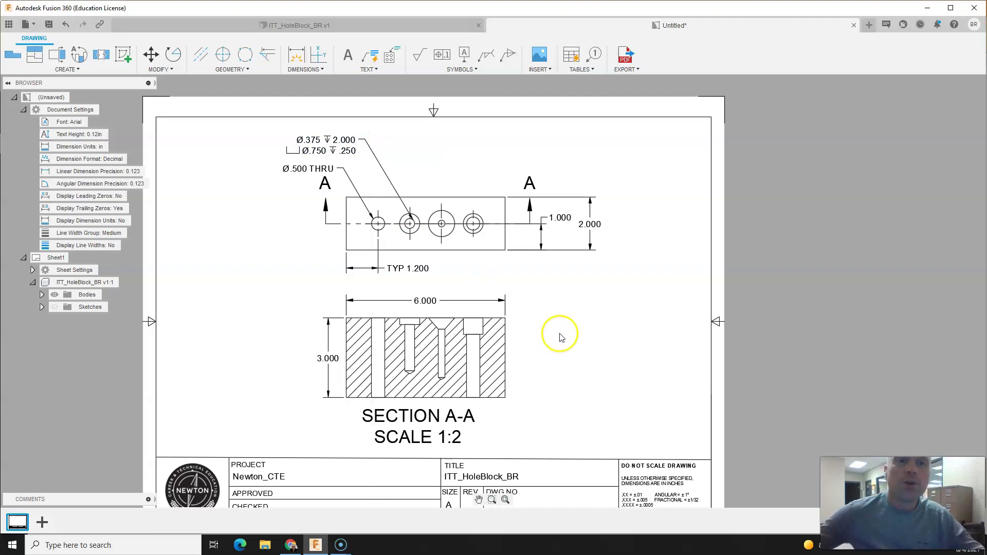
# - Add a hole and thread note to the third, countersunk hole, with its text raised above the section letter A
pyautogui.click(369, 68)
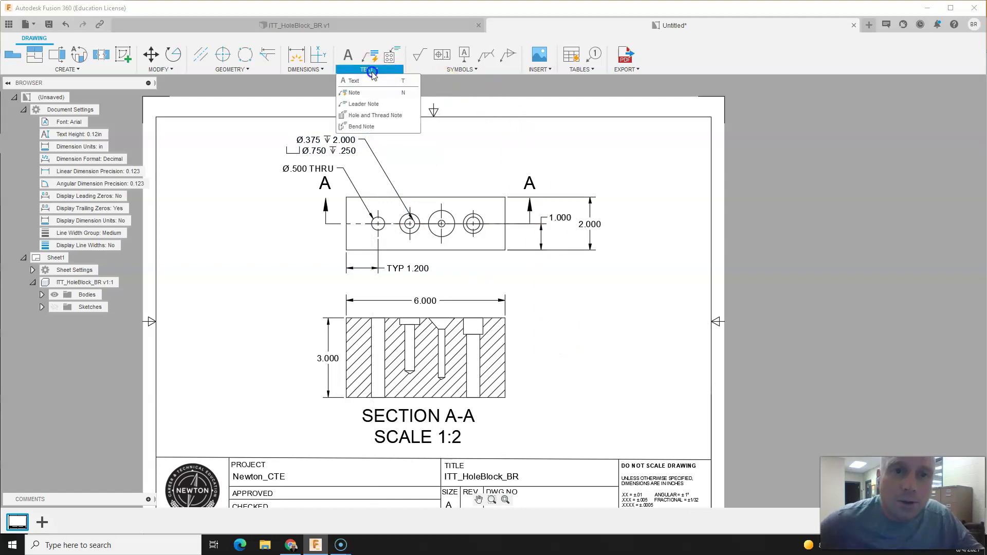
pyautogui.click(367, 113)
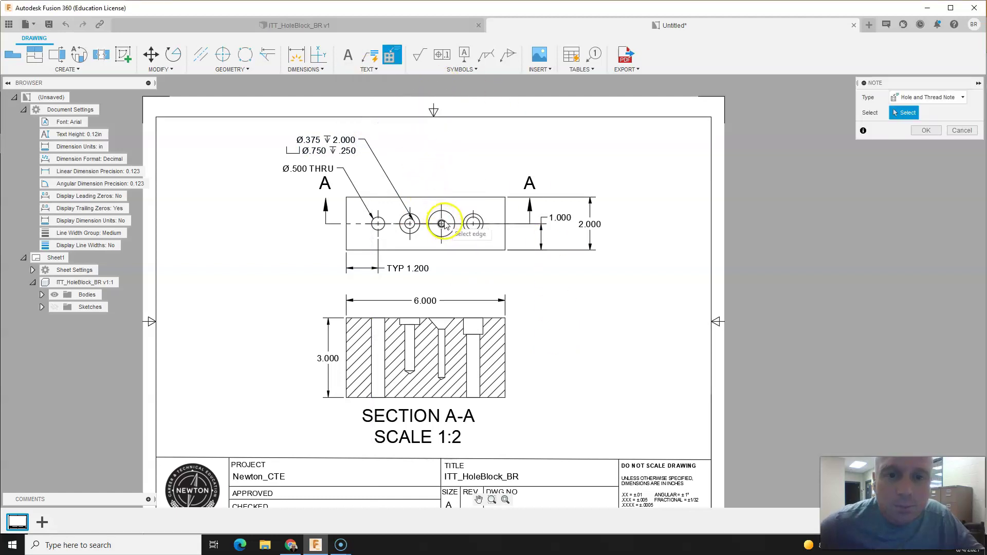
pyautogui.scroll(3, 444, 225)
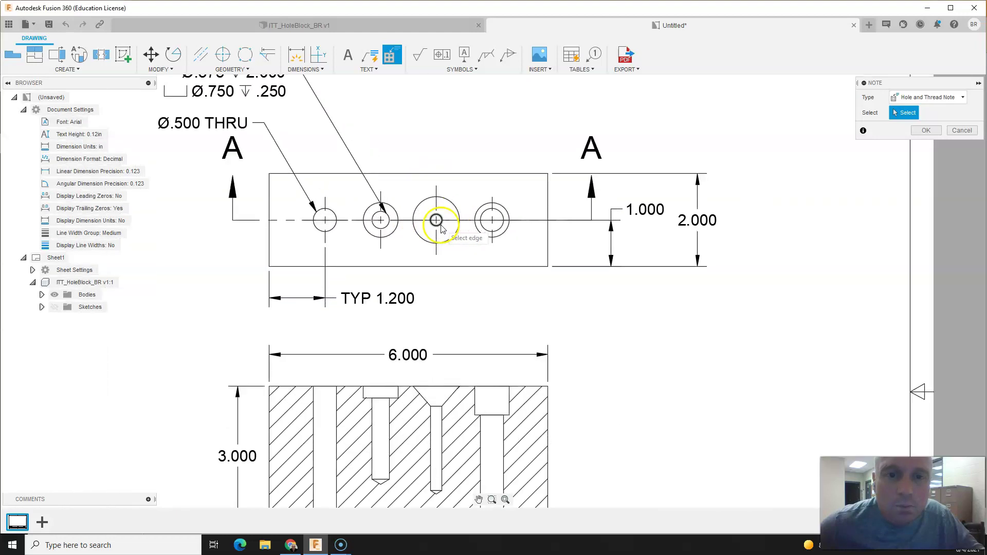
pyautogui.click(441, 221)
pyautogui.scroll(-5, 442, 216)
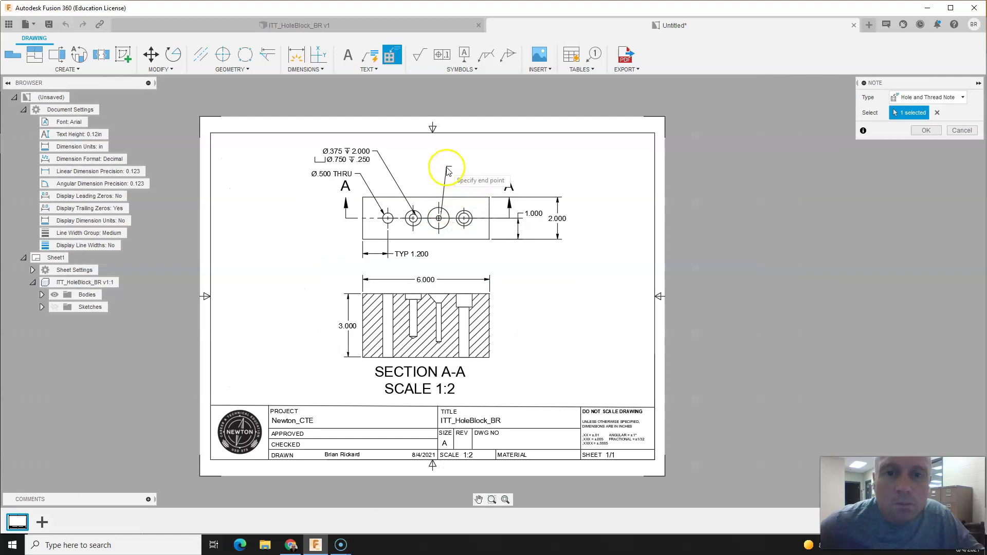
pyautogui.click(447, 163)
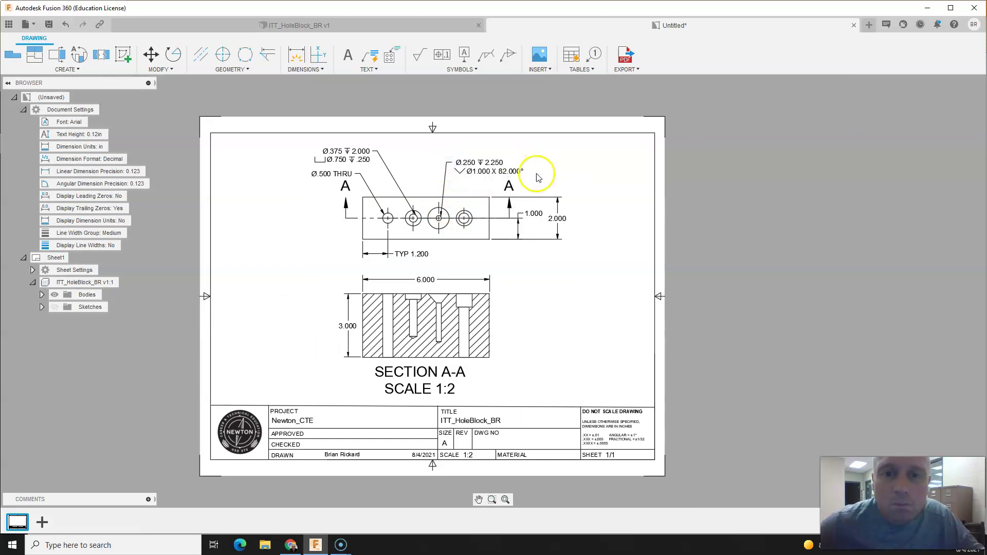
pyautogui.click(468, 164)
pyautogui.click(447, 162)
pyautogui.click(443, 155)
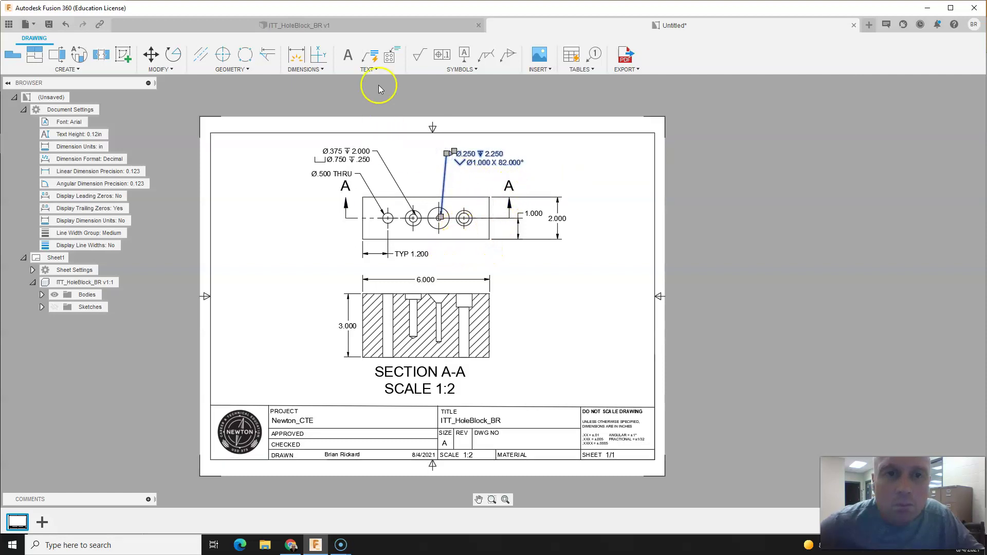
pyautogui.click(526, 304)
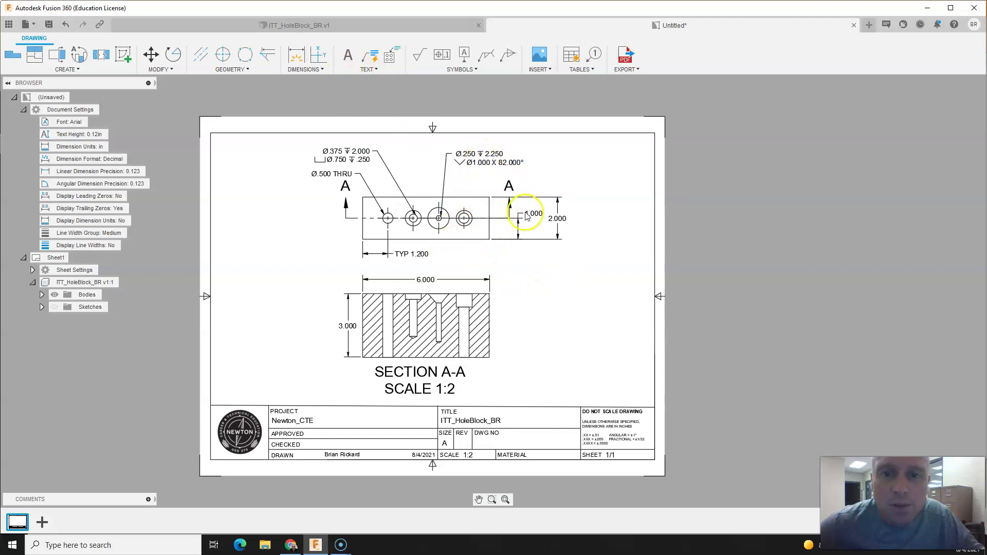
# - Turn off trailing zeros in the document settings and adjust the leader bend of the second hole's note
pyautogui.click(122, 208)
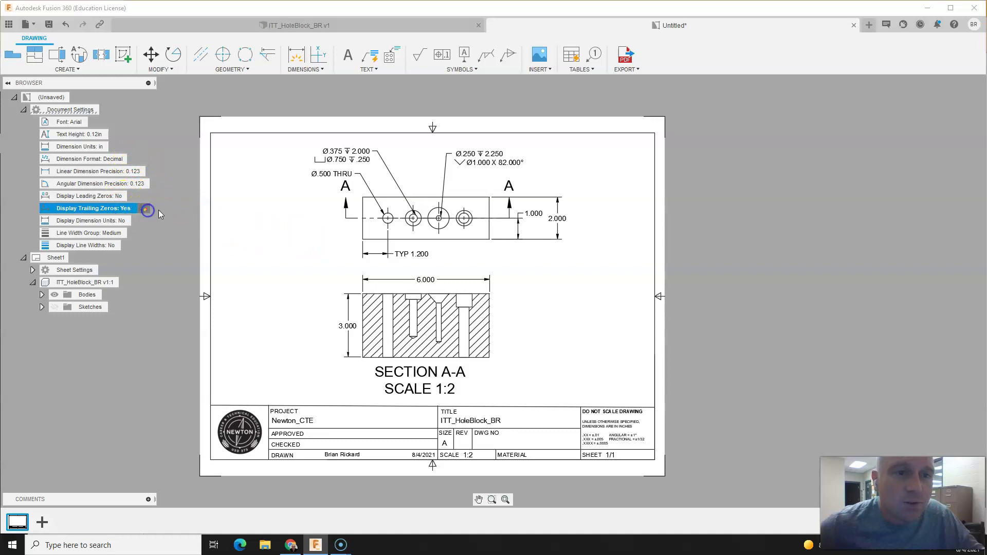
pyautogui.click(147, 208)
pyautogui.click(919, 251)
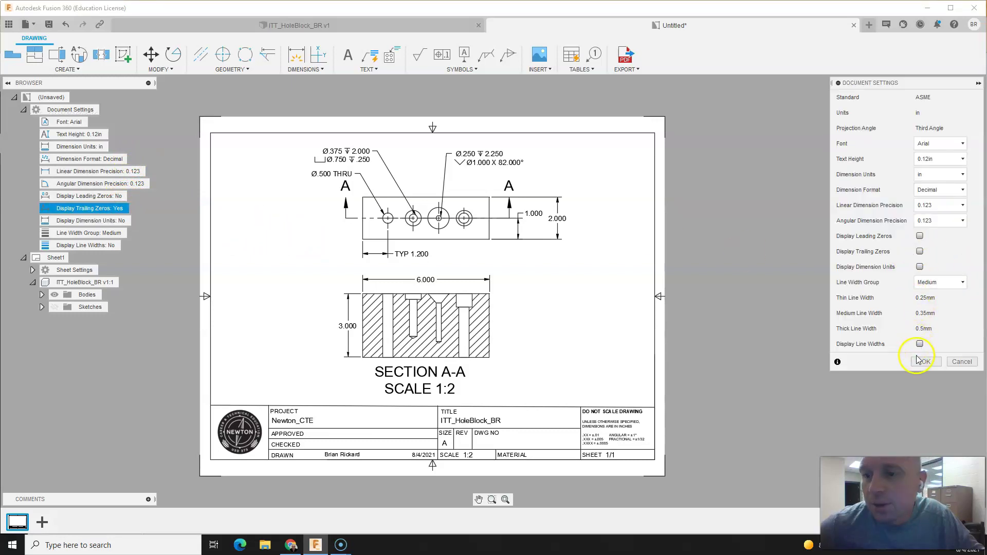
pyautogui.click(919, 361)
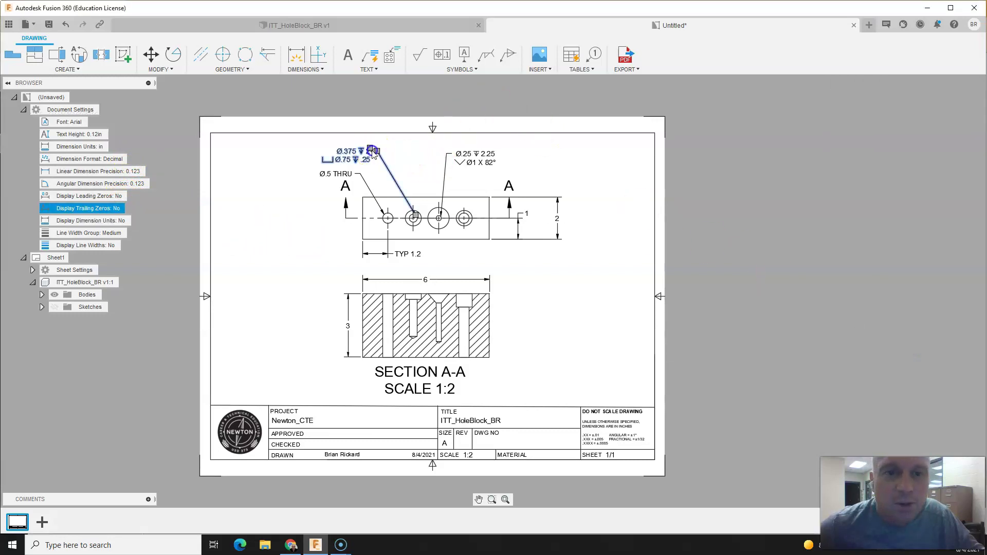
pyautogui.moveTo(380, 153)
pyautogui.mouseDown()
pyautogui.moveTo(390, 155)
pyautogui.moveTo(380, 150)
pyautogui.mouseUp()
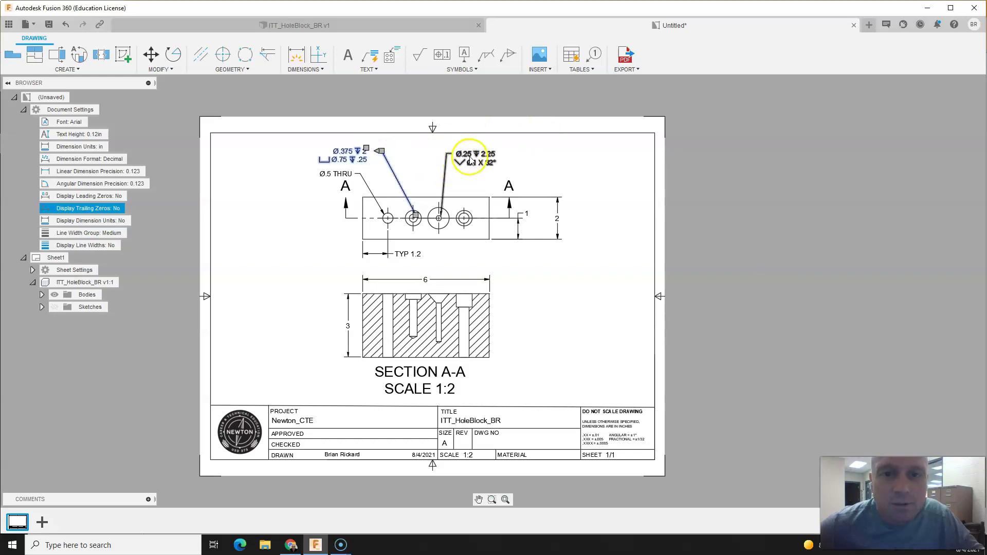
pyautogui.press('Escape')
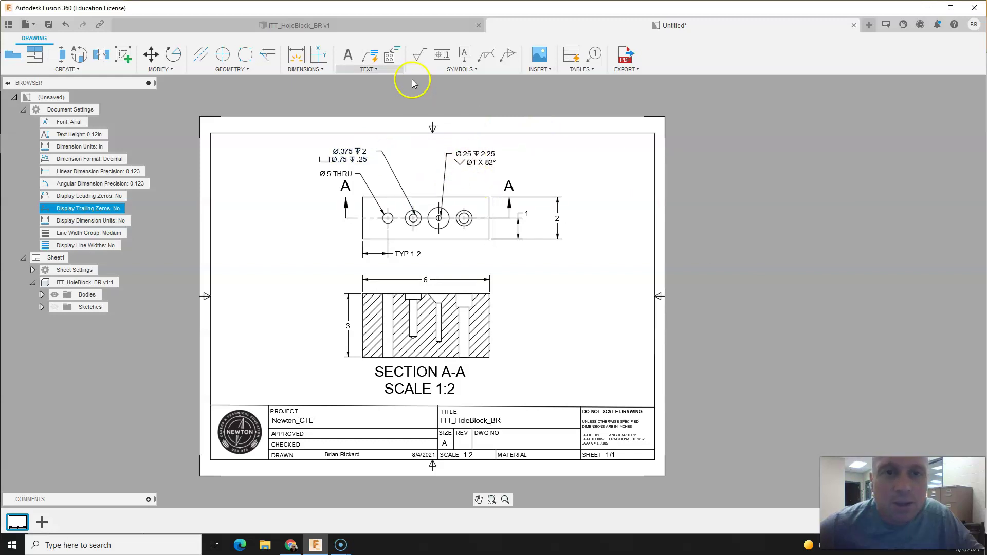
# - Add a hole and thread note to the rightmost hole, with its text above and to the right of the top view
pyautogui.click(376, 70)
pyautogui.click(379, 115)
pyautogui.scroll(1, 517, 235)
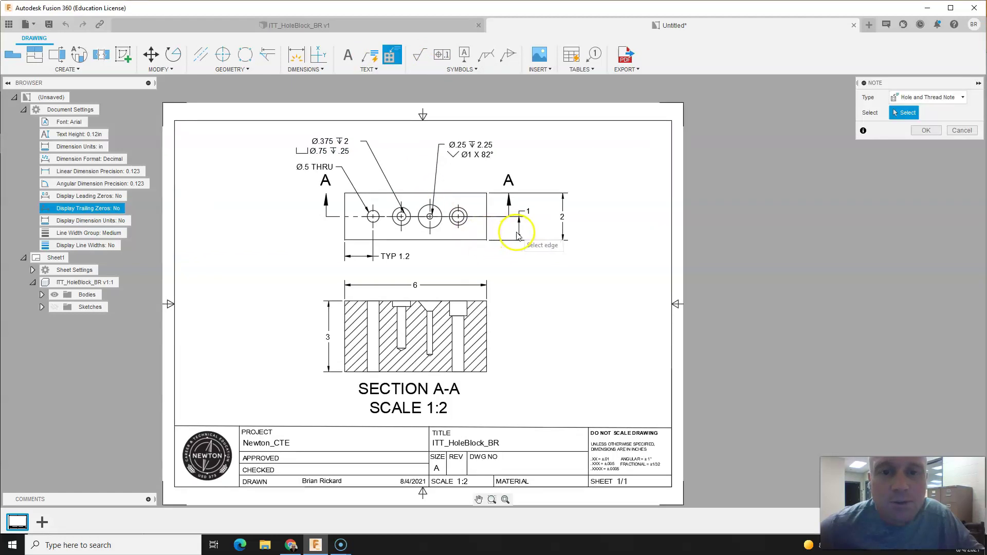
pyautogui.scroll(1, 517, 235)
pyautogui.click(445, 203)
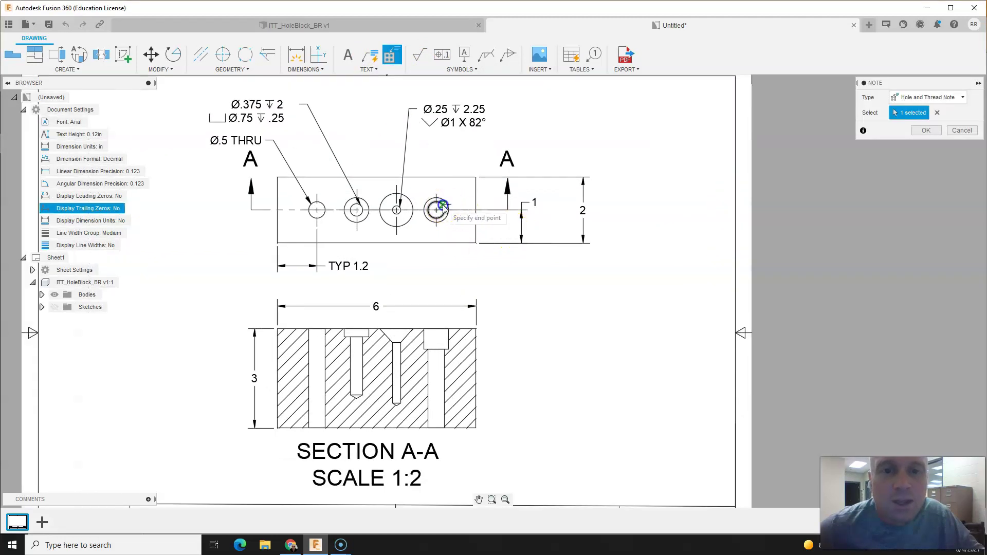
pyautogui.click(509, 128)
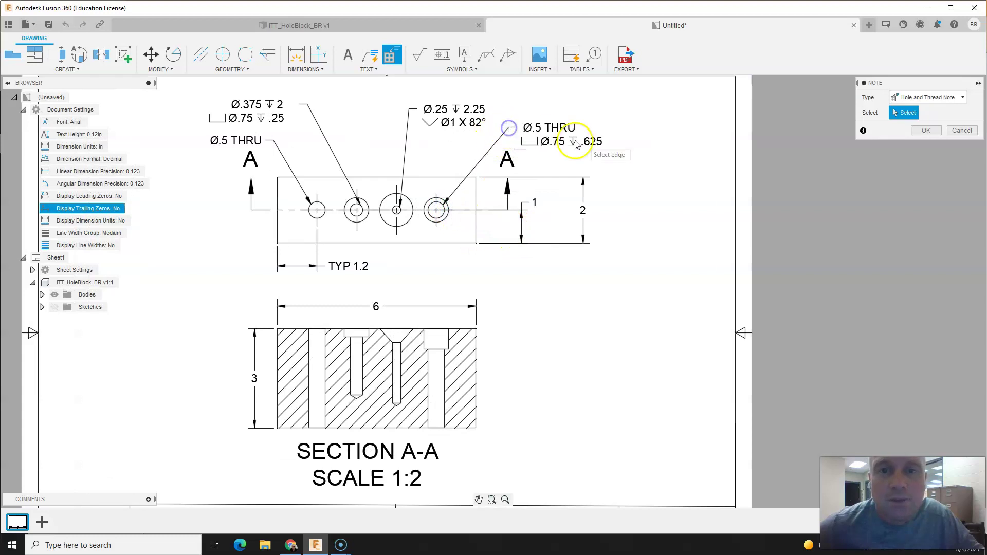
pyautogui.press('Escape')
pyautogui.scroll(-2, 639, 253)
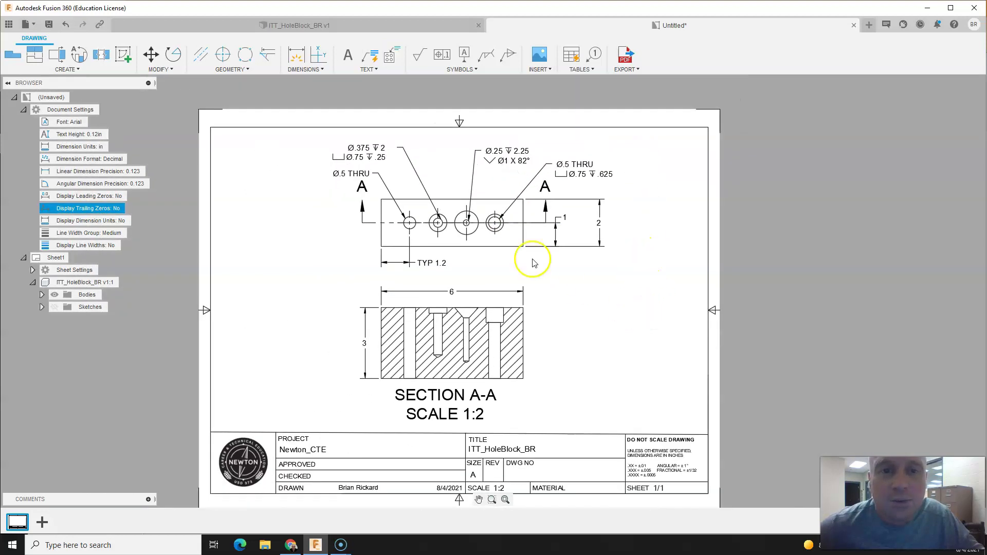
# - Shift the second hole's note slightly to the right, keeping its height above the top view
pyautogui.click(410, 162)
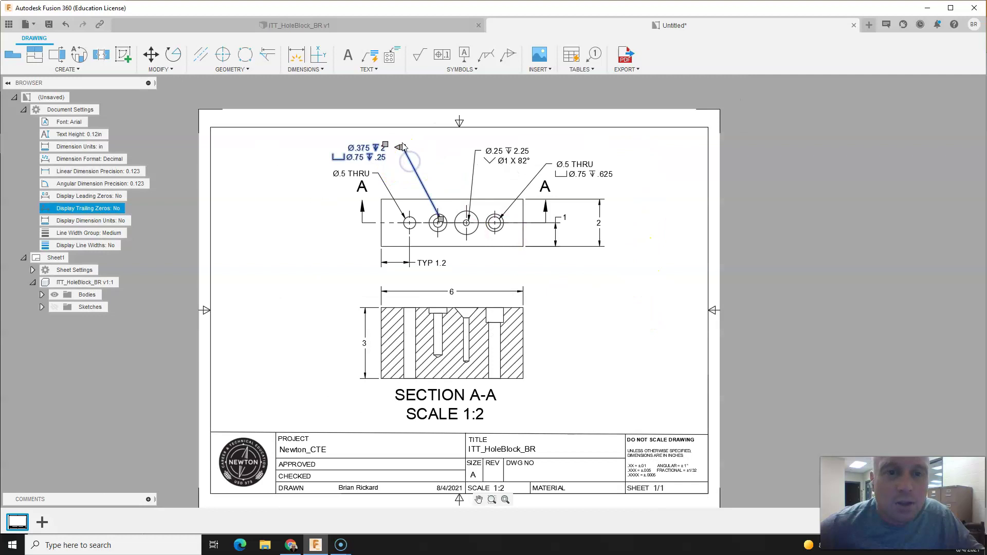
pyautogui.moveTo(404, 149); pyautogui.dragTo(414, 149)
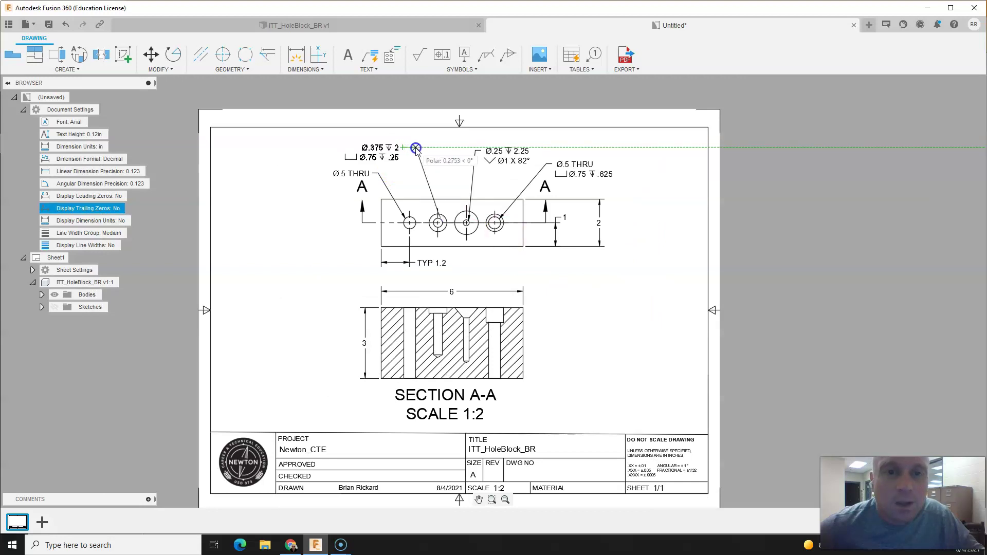
pyautogui.press('Escape')
pyautogui.scroll(-1, 603, 332)
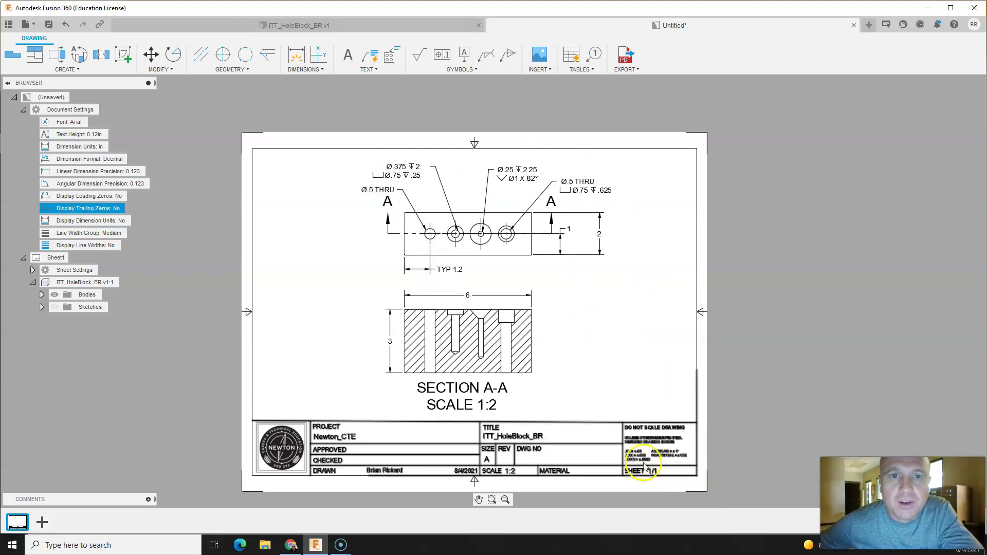
# - Switch to the block's design and edit the rightmost counterbore hole, changing its tap type to Tapped
pyautogui.click(345, 25)
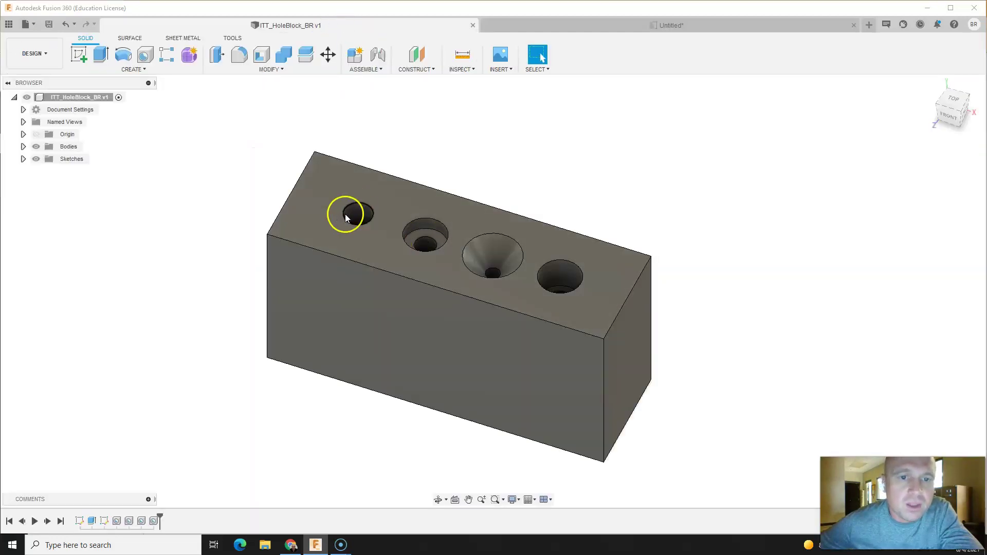
pyautogui.rightClick(152, 523)
pyautogui.click(180, 433)
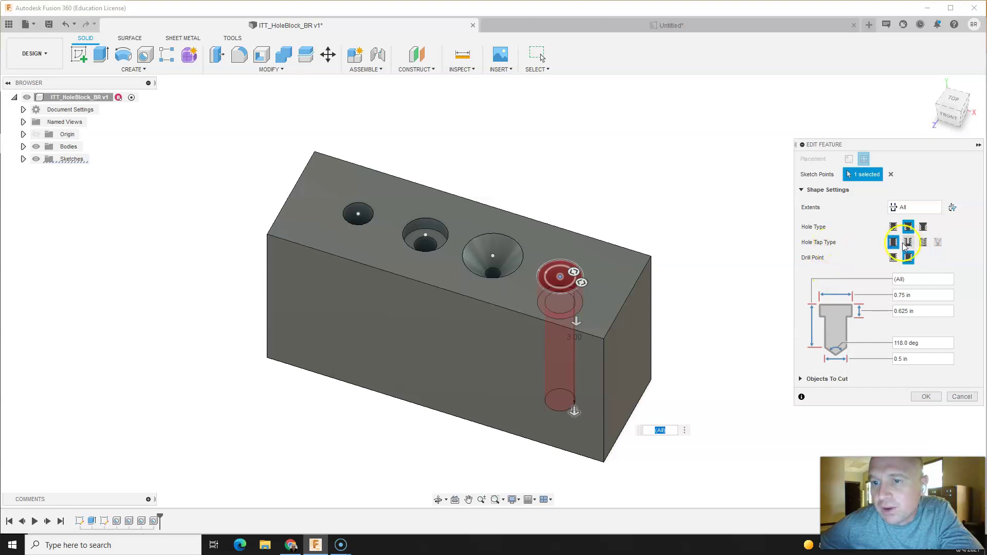
pyautogui.click(924, 242)
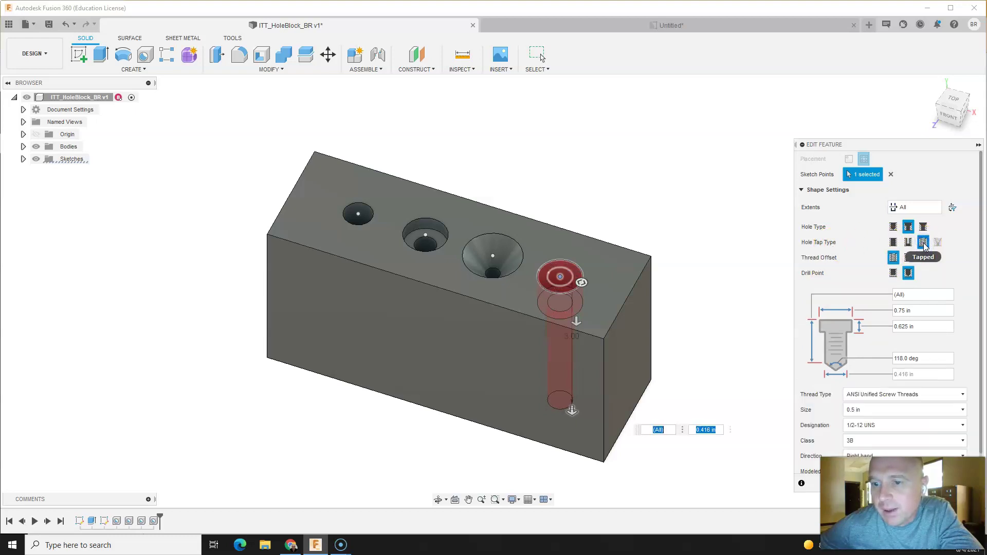
pyautogui.scroll(1, 736, 289)
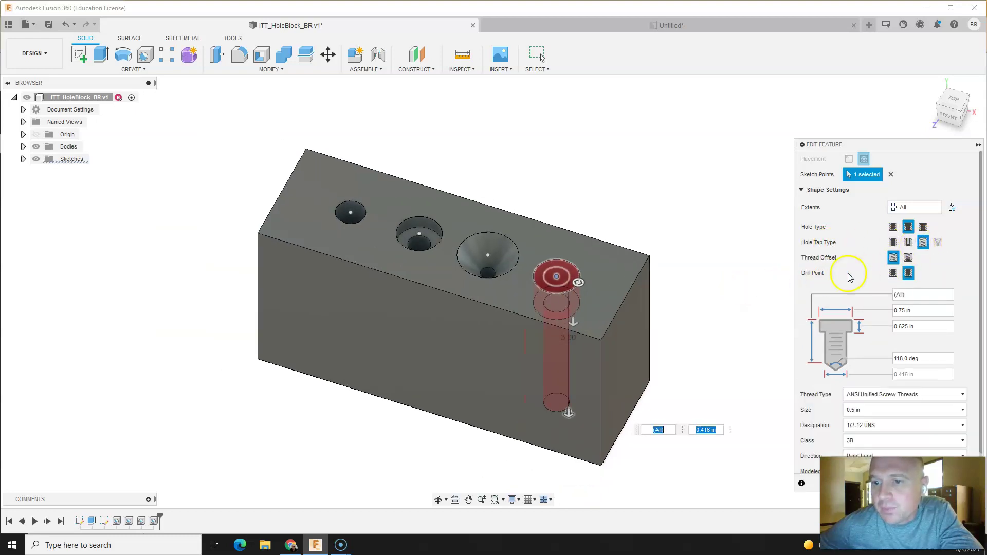
# - Set the tapped hole's thread designation to 1/2-13 UNC and apply the hole edit
pyautogui.scroll(-1, 943, 352)
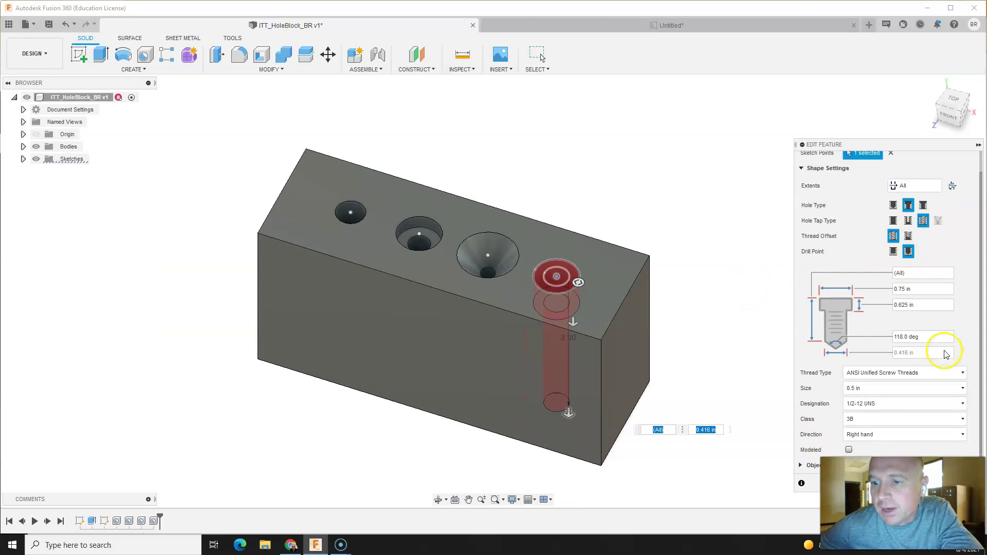
pyautogui.click(873, 406)
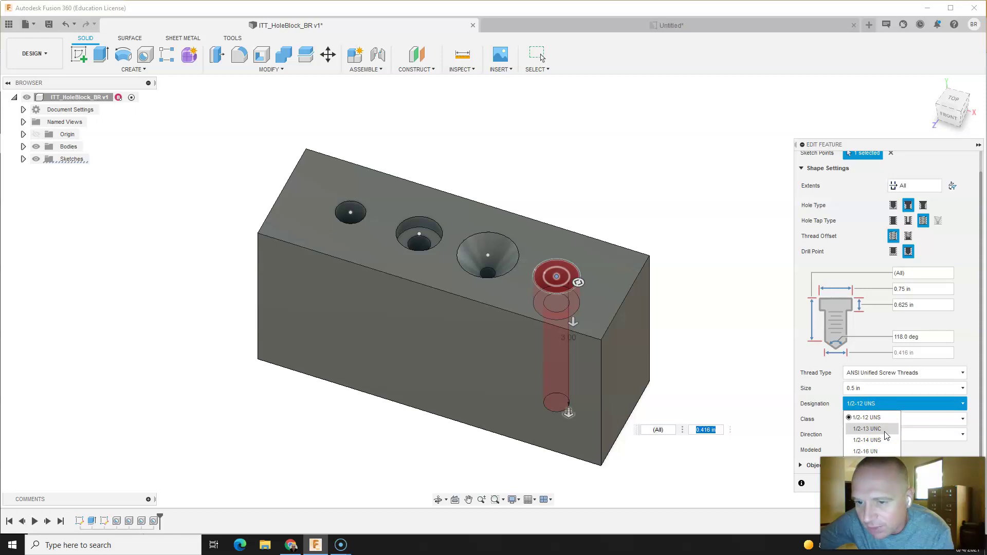
pyautogui.click(867, 429)
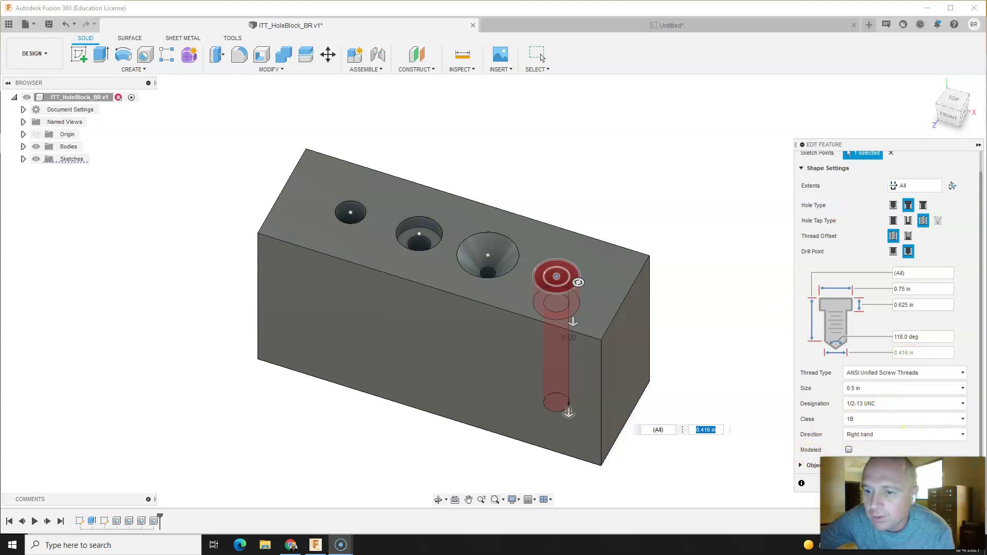
pyautogui.scroll(-5, 562, 254)
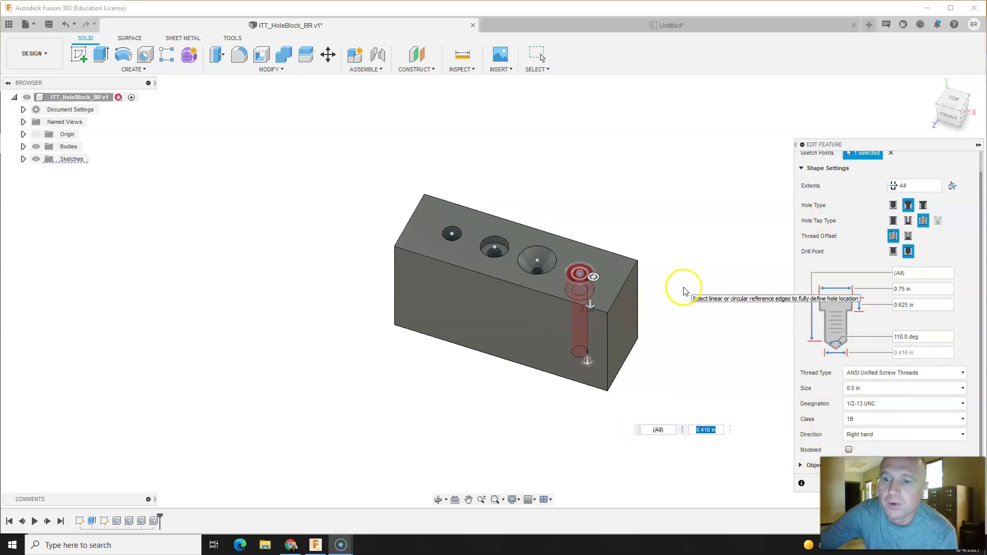
pyautogui.moveTo(900, 144); pyautogui.dragTo(697, 82)
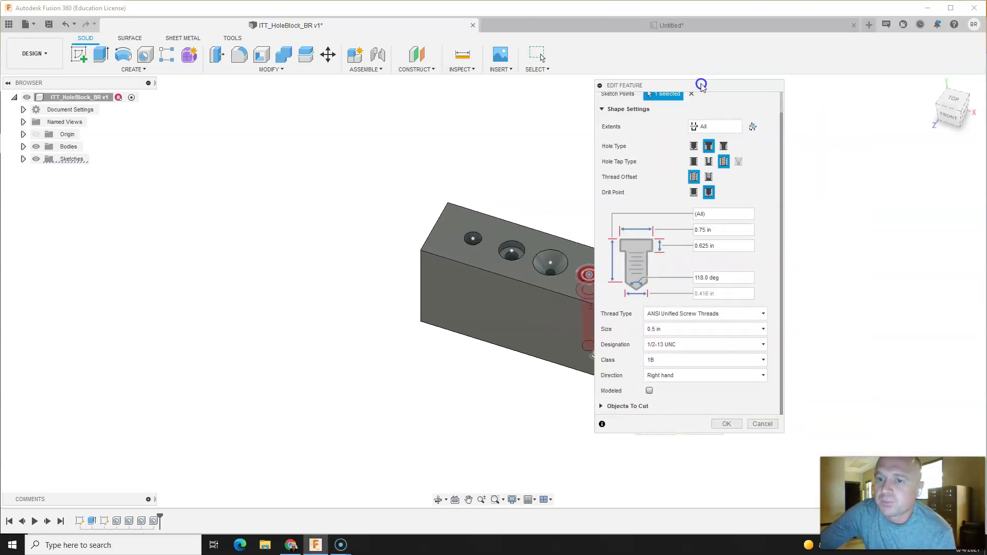
pyautogui.click(722, 423)
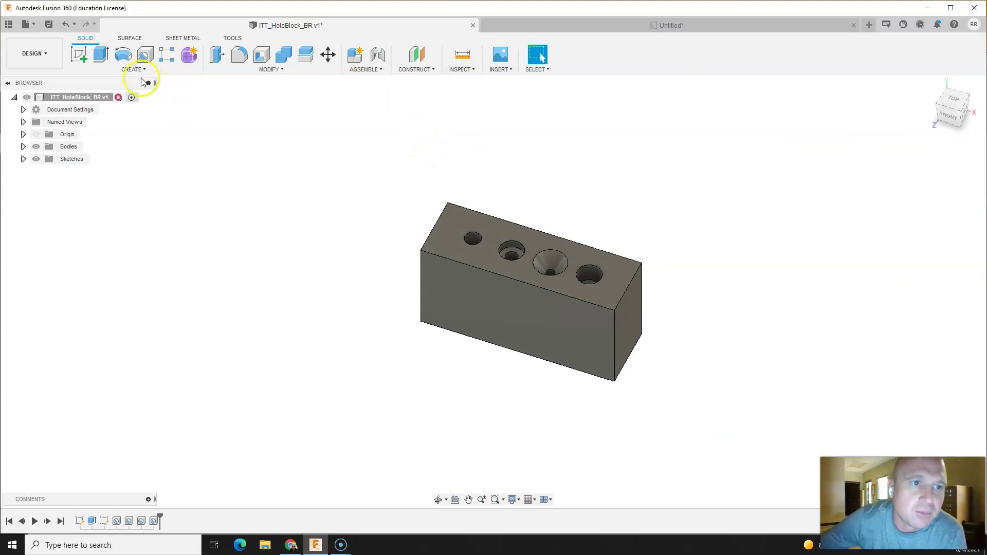
# - Save the design as a new version described as "User Saved" and update the drawing from the changed model
pyautogui.click(49, 24)
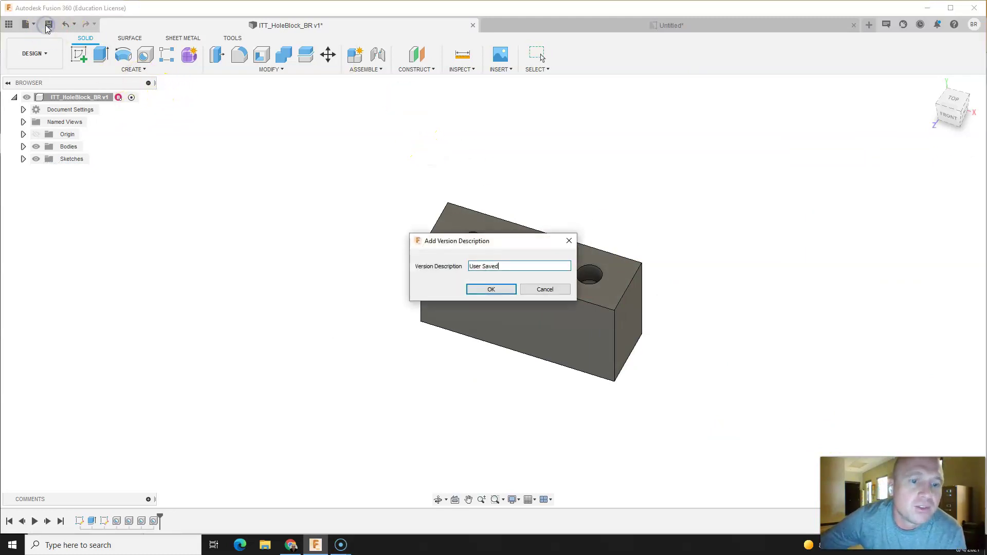
pyautogui.click(492, 288)
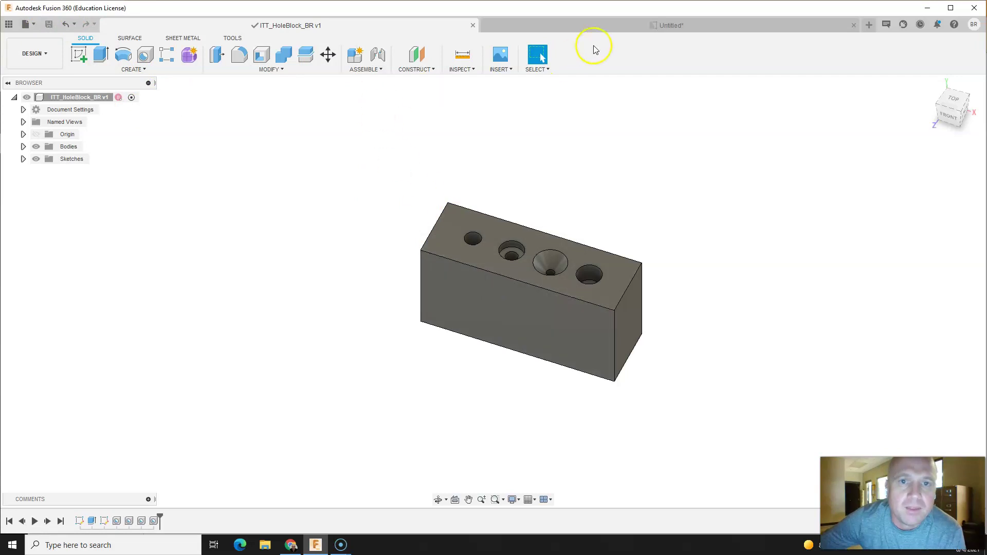
pyautogui.click(584, 25)
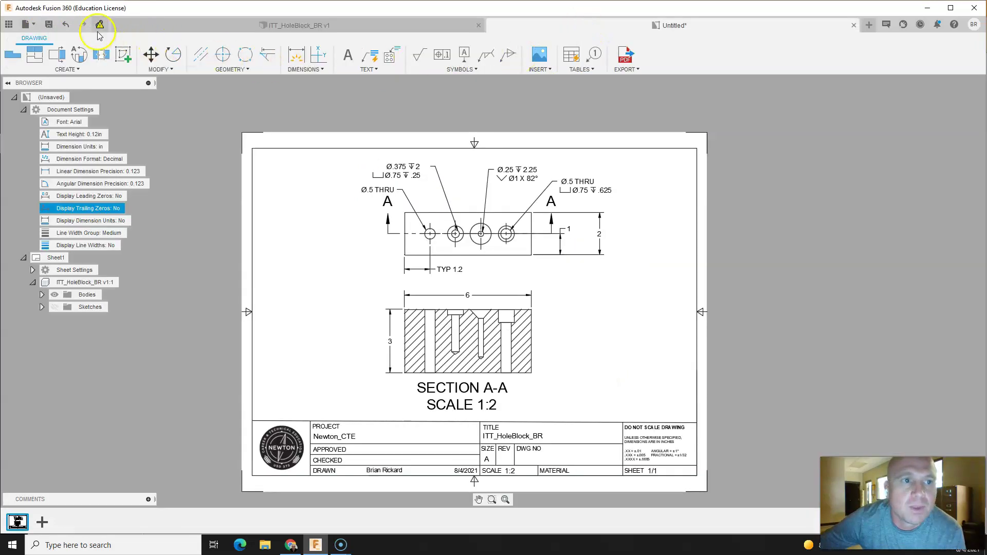
pyautogui.click(98, 26)
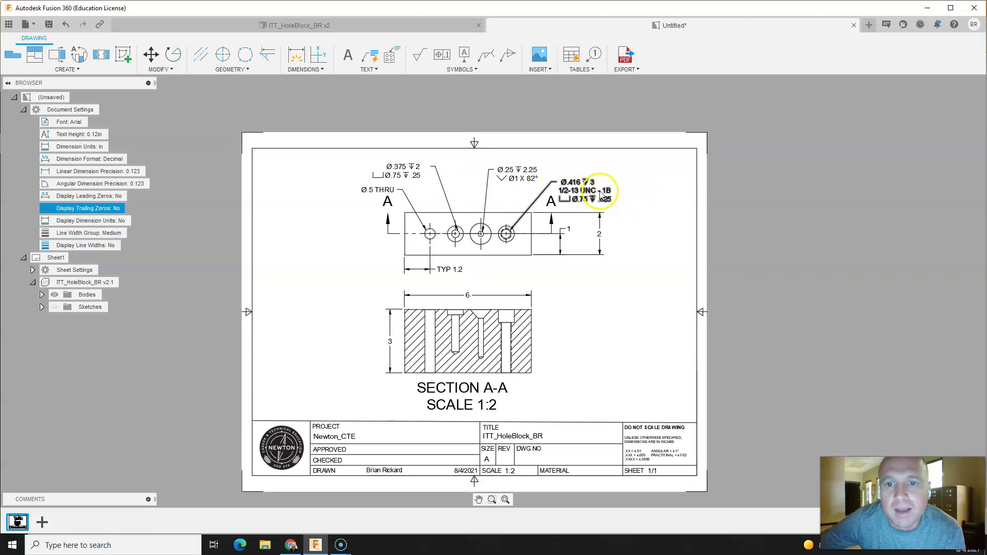
# - Move the rightmost hole's thread note slightly up and to the right, away from the section letter A
pyautogui.click(575, 191)
pyautogui.click(559, 180)
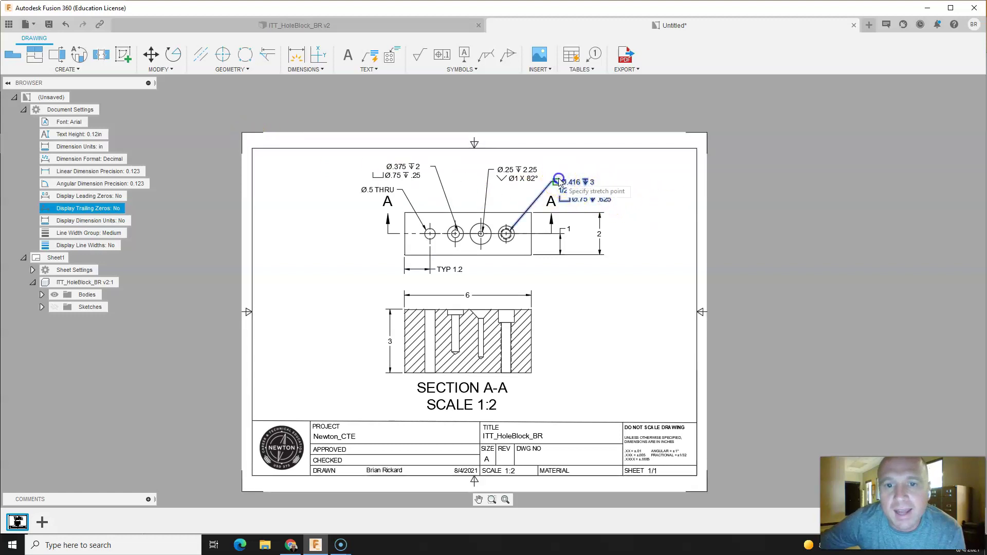
pyautogui.click(569, 174)
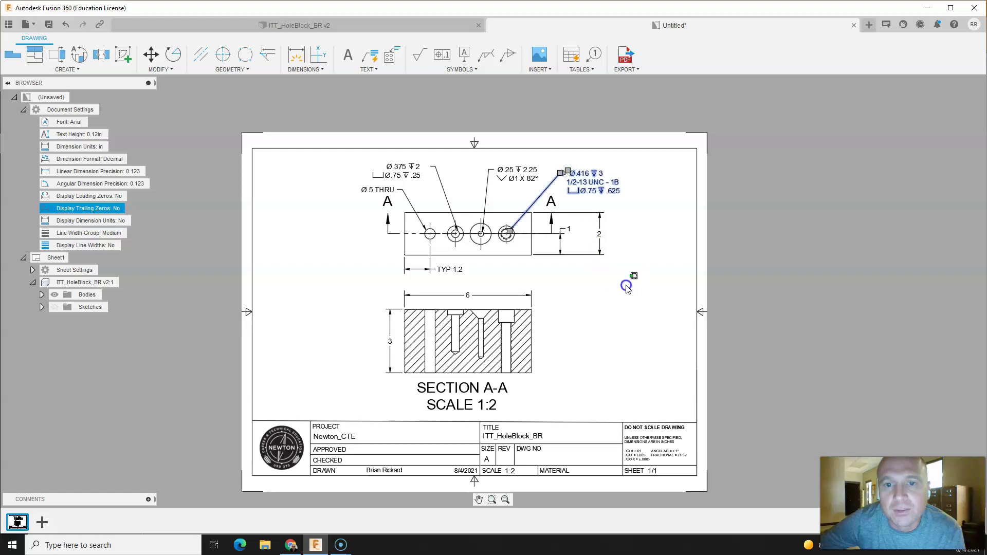